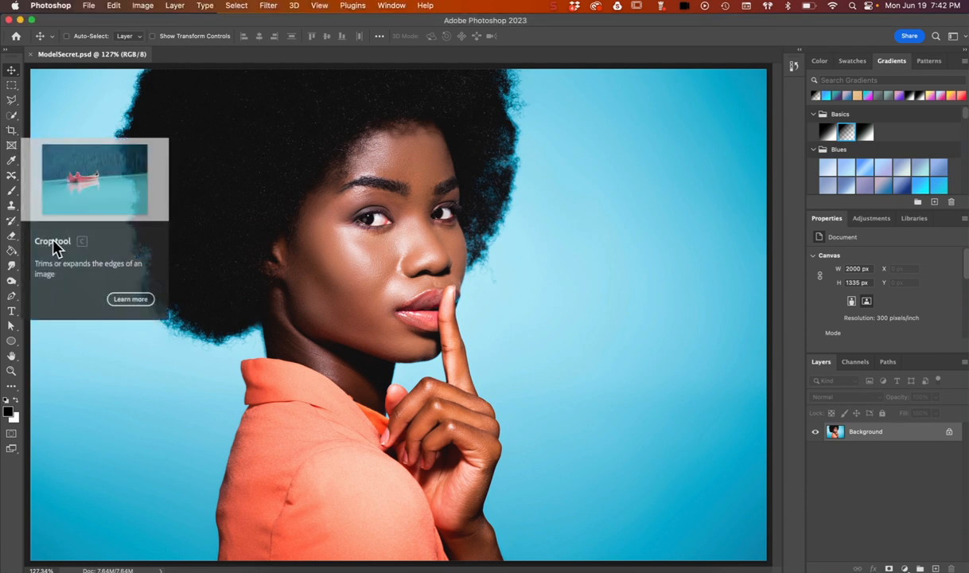
# Step: Crop away the left side of the photo, leaving the canvas about 1355 px wide at full height
pyautogui.click(11, 130)
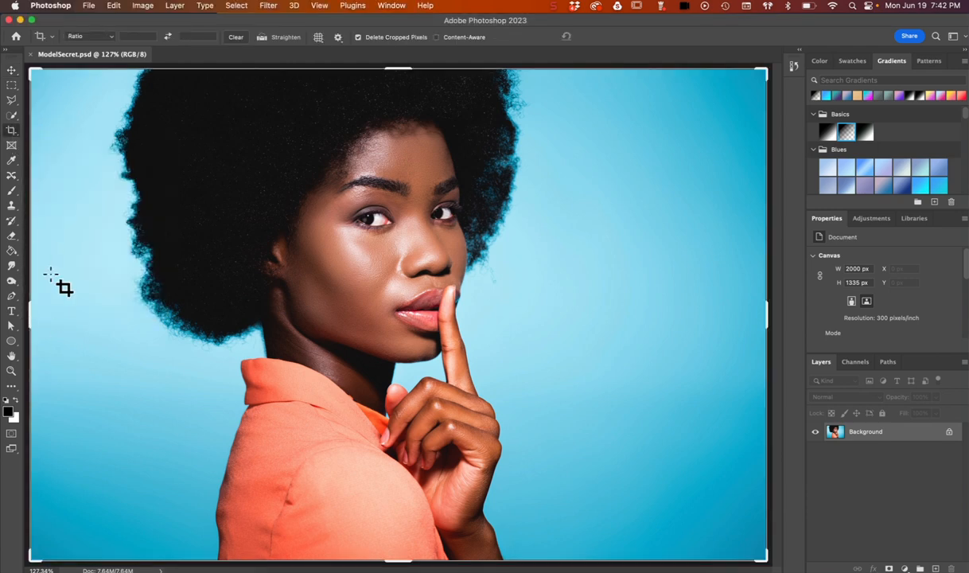
pyautogui.moveTo(26, 315); pyautogui.dragTo(146, 327)
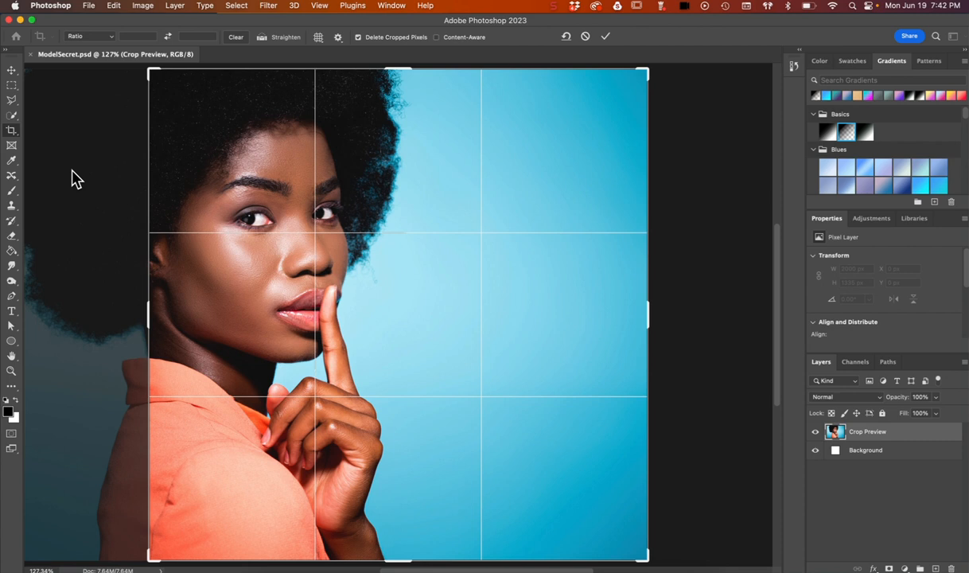
pyautogui.press('Return')
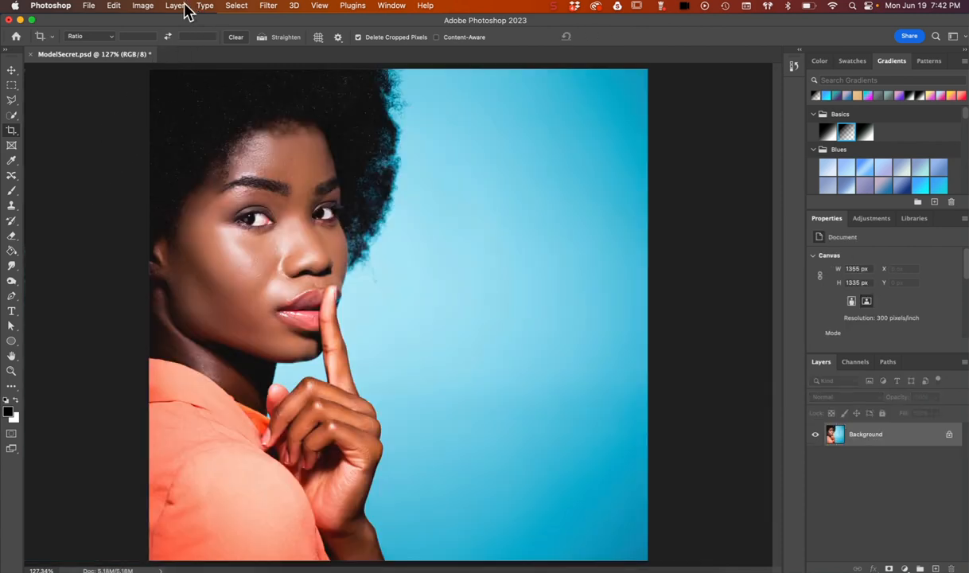
# Step: Resize the image proportionally to a height of 9 inches and fit it to the window
pyautogui.click(144, 7)
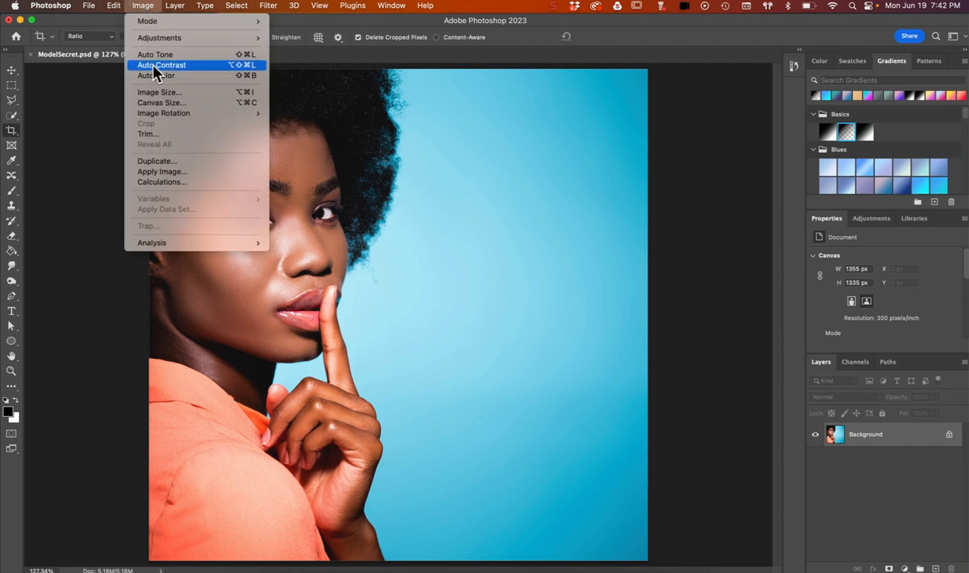
pyautogui.click(160, 93)
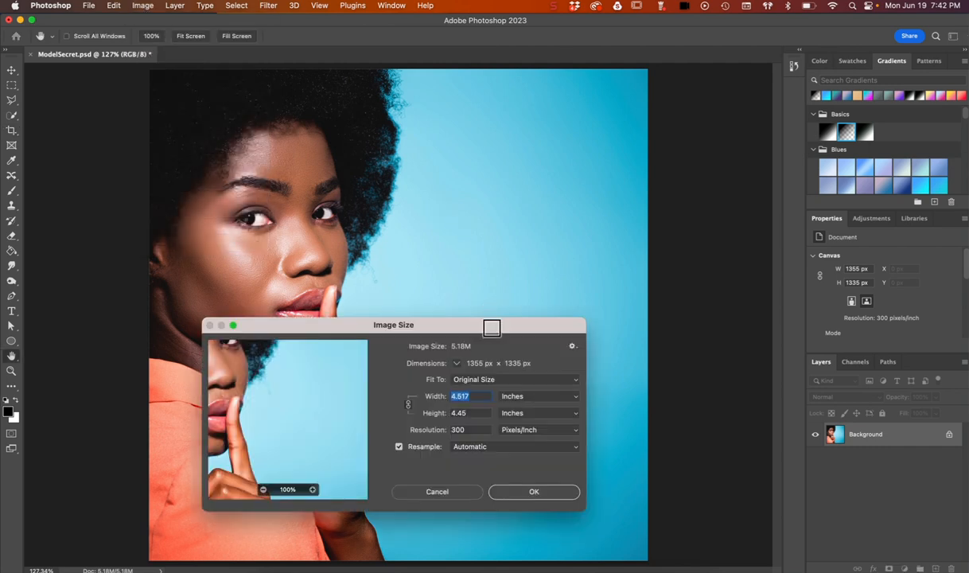
pyautogui.moveTo(492, 310); pyautogui.dragTo(695, 209)
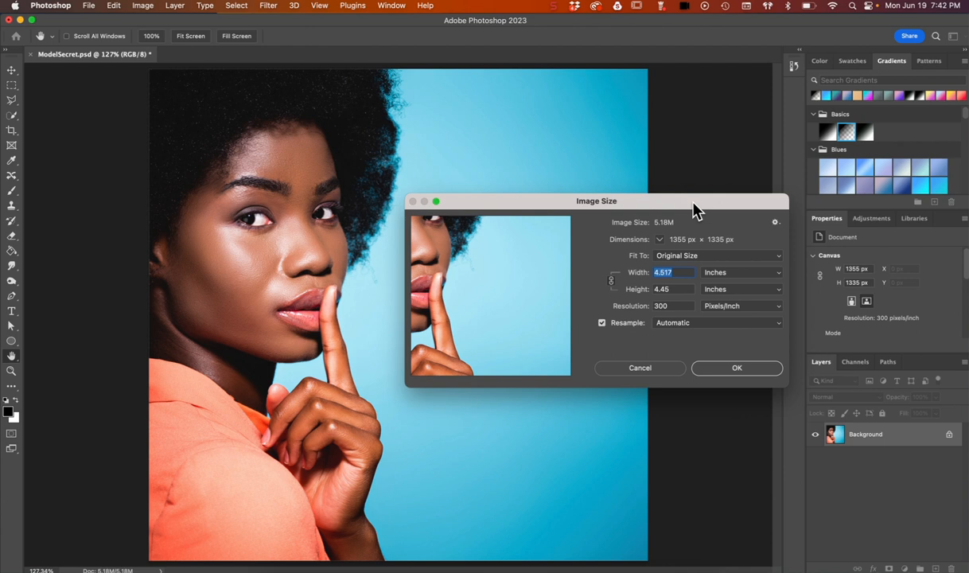
pyautogui.click(668, 289)
pyautogui.write('9')
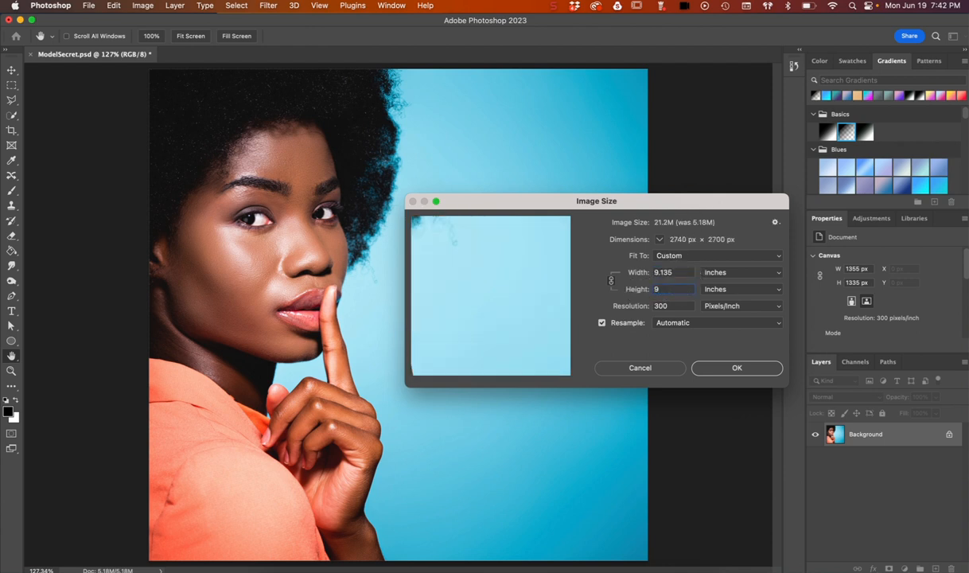
pyautogui.press('Return')
pyautogui.press('c')
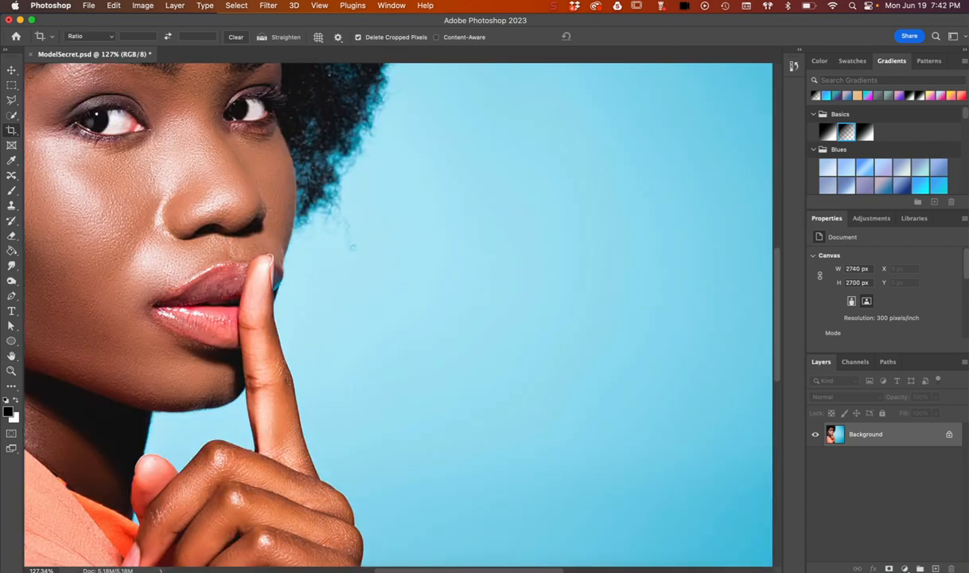
pyautogui.press('super+0')
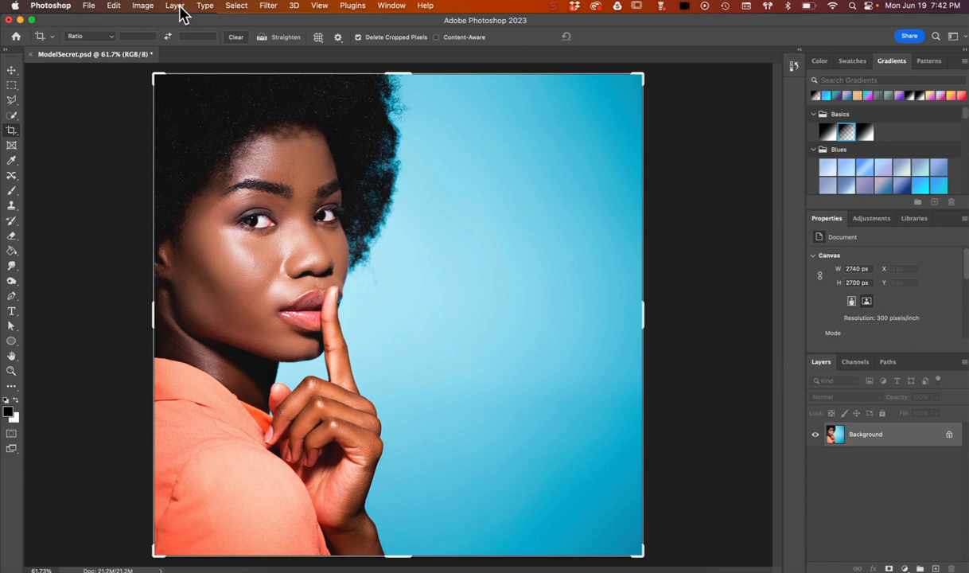
# Step: Reduce the canvas width to 6 inches, anchored at the middle of the left edge, and accept the clipping
pyautogui.click(143, 7)
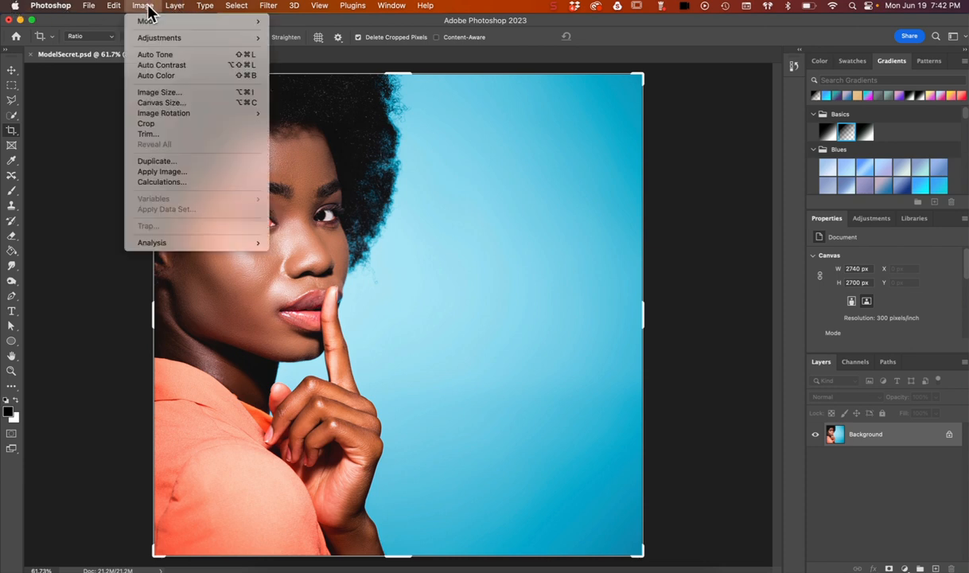
pyautogui.click(168, 103)
pyautogui.moveTo(205, 181); pyautogui.dragTo(656, 183)
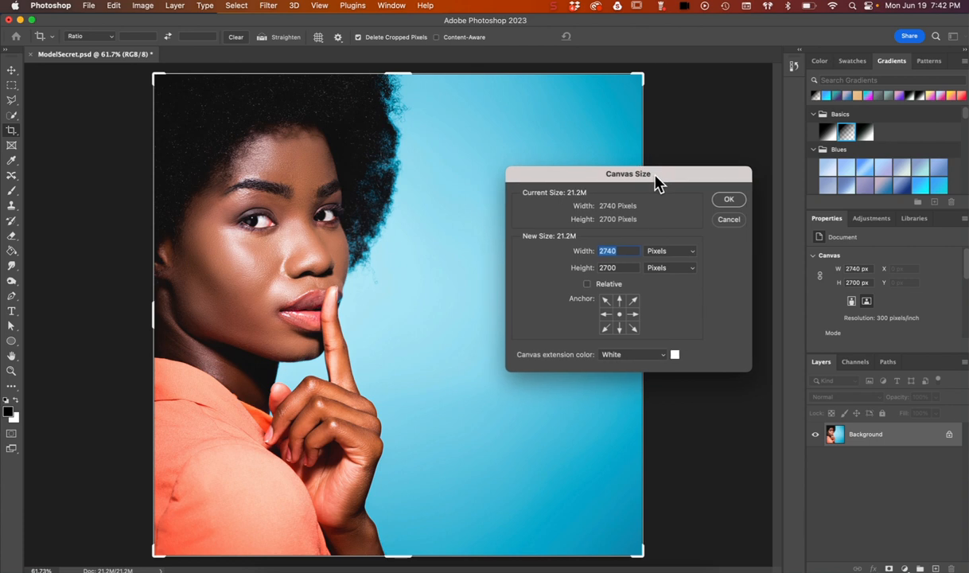
pyautogui.click(657, 252)
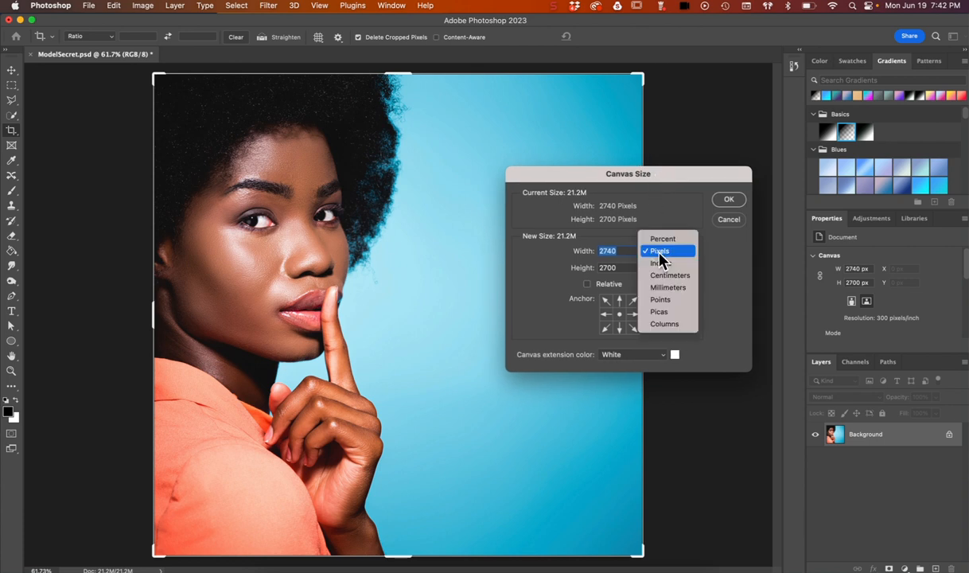
pyautogui.click(661, 263)
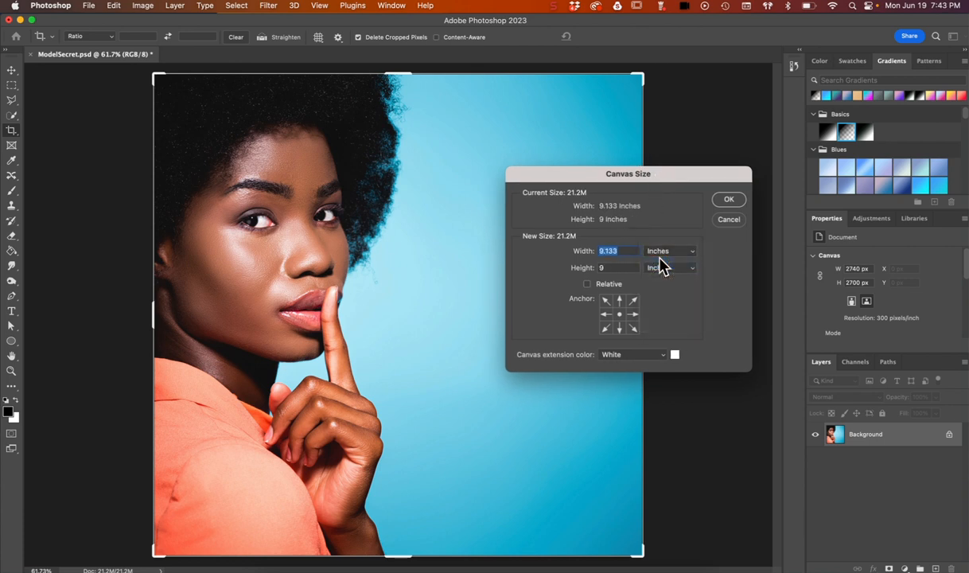
pyautogui.click(605, 315)
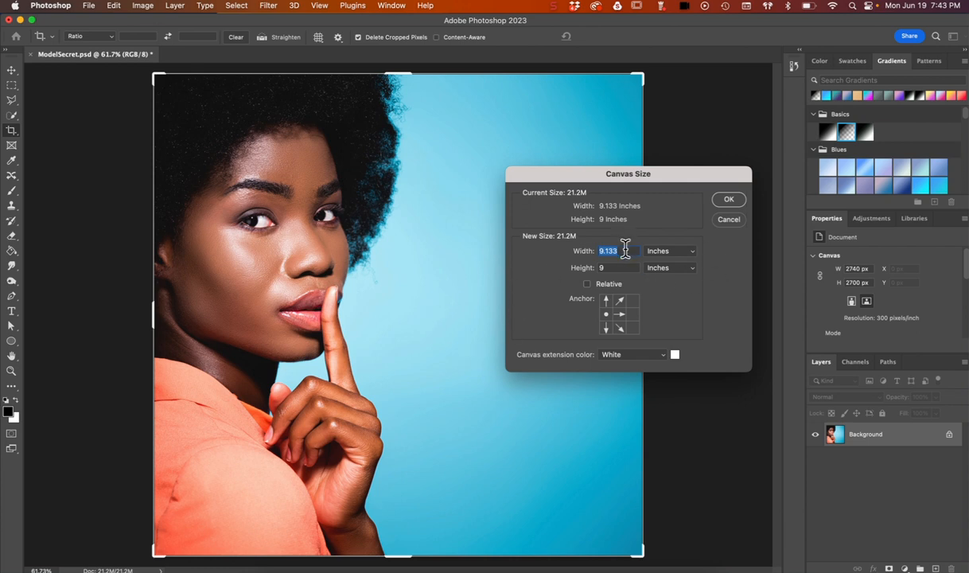
pyautogui.write('6')
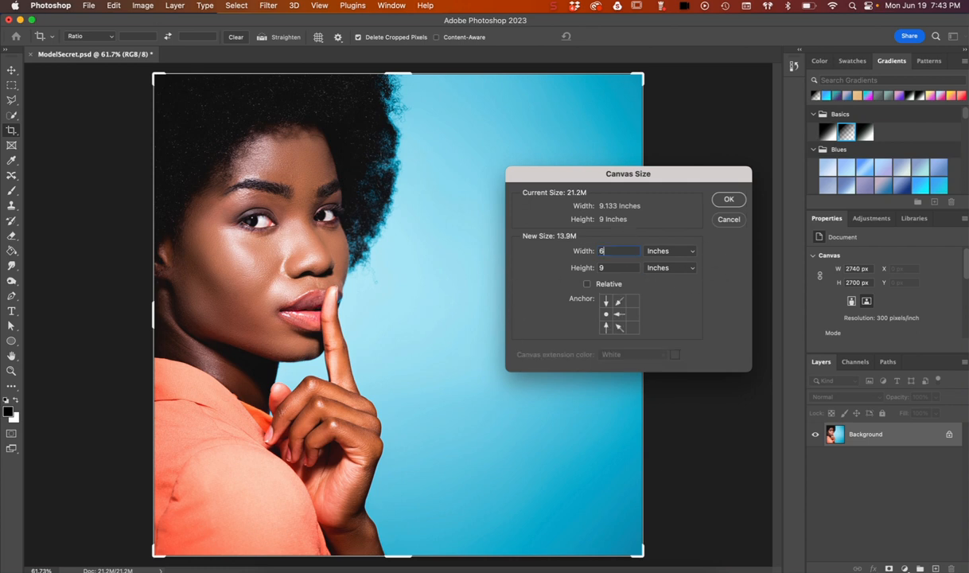
pyautogui.click(726, 203)
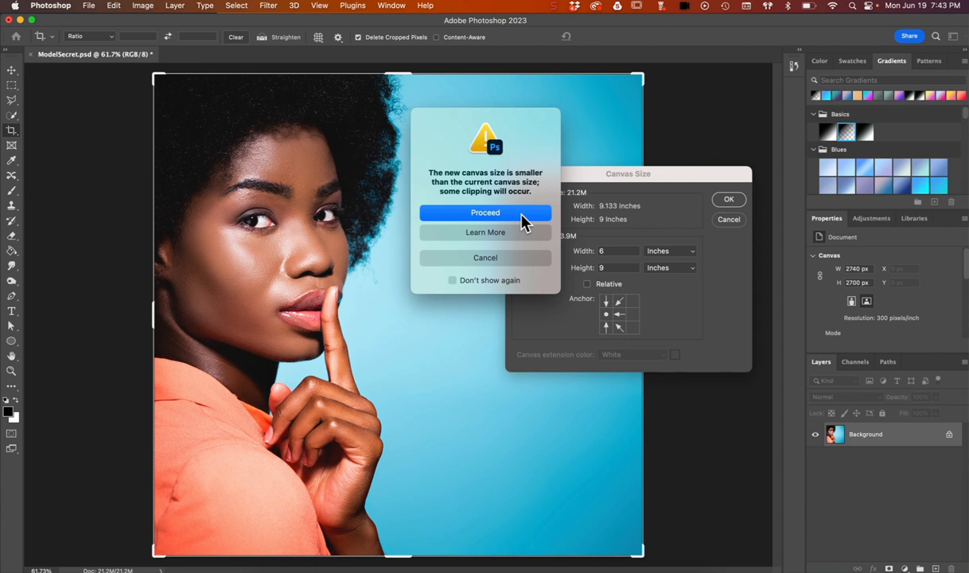
pyautogui.click(521, 217)
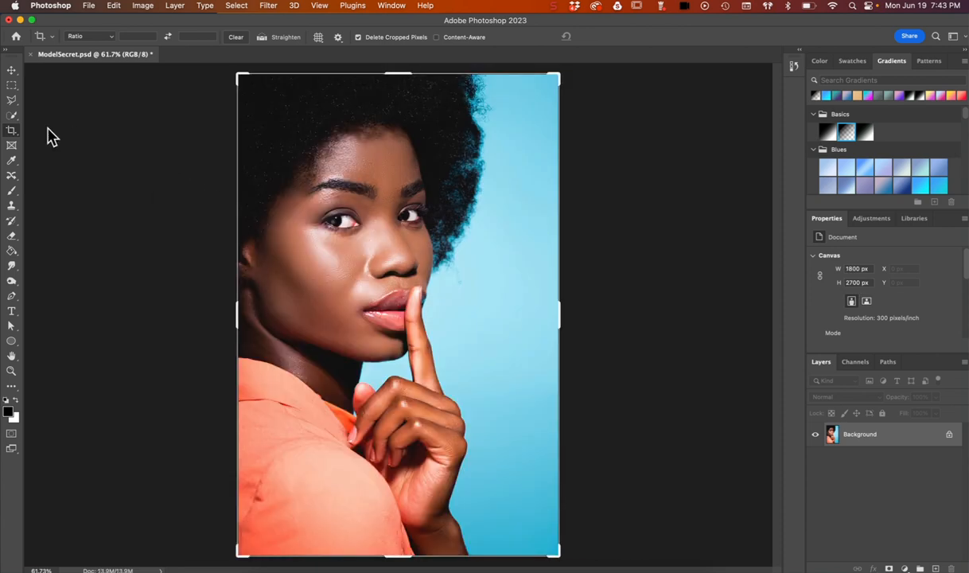
# Step: Duplicate the Background layer within the same document, keeping the suggested name Background copy
pyautogui.click(11, 70)
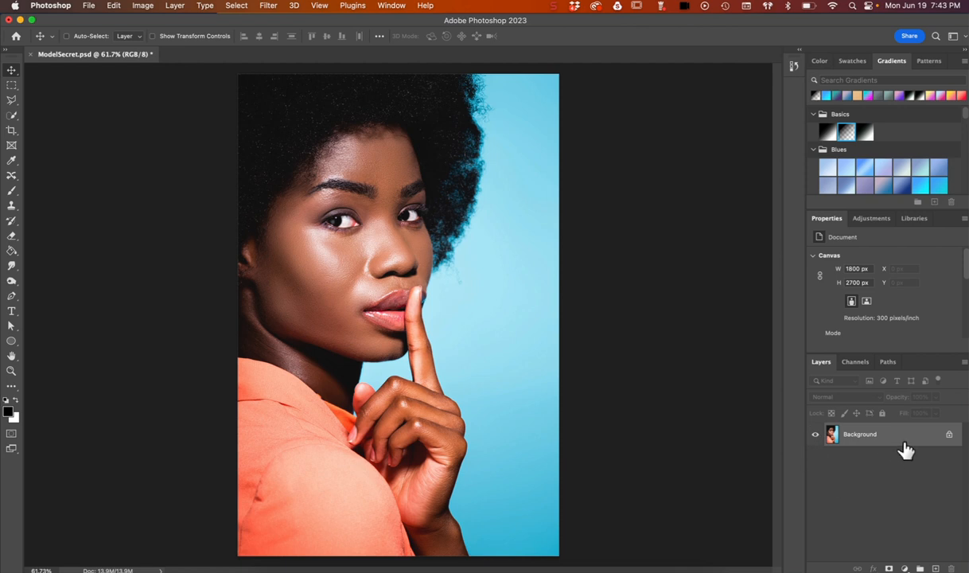
pyautogui.click(175, 5)
pyautogui.click(175, 49)
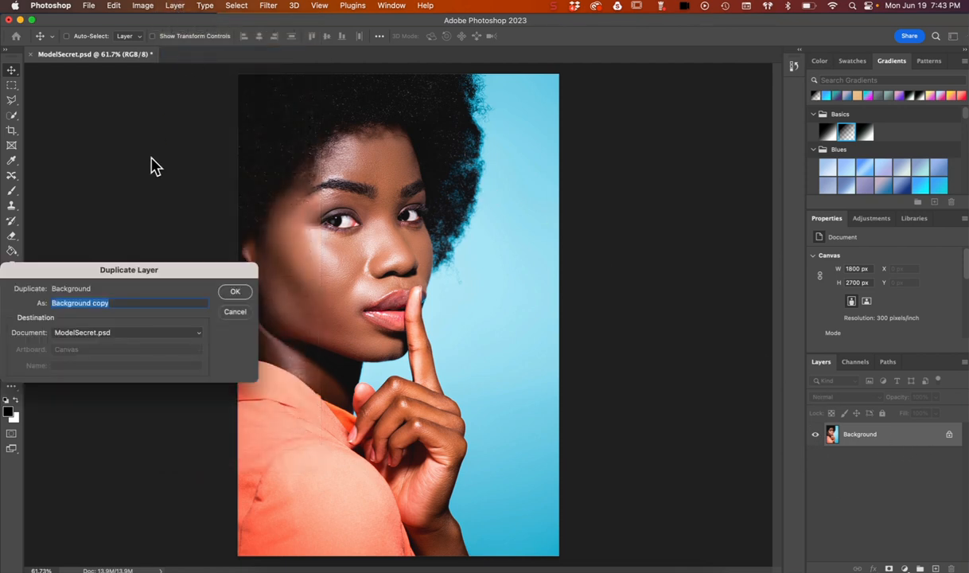
pyautogui.click(236, 293)
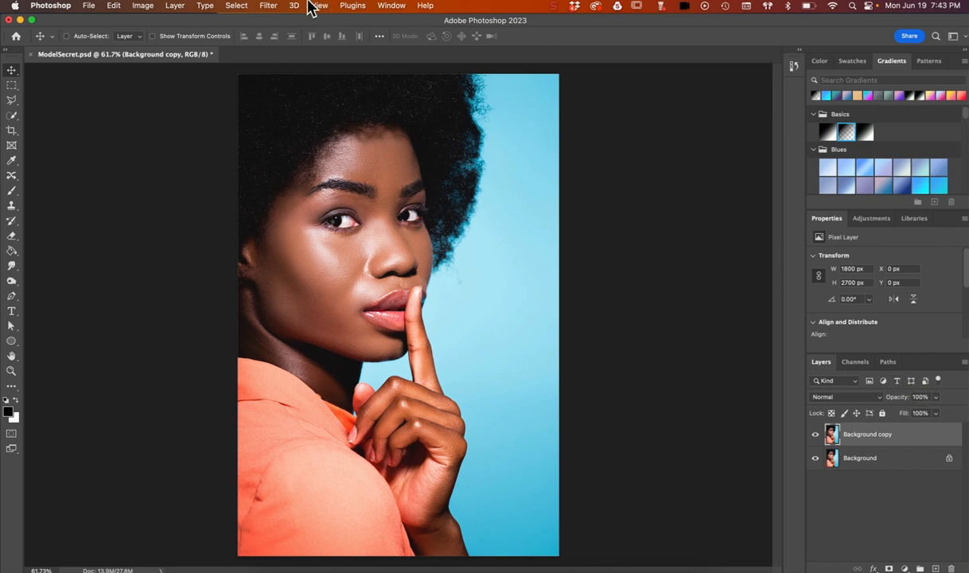
# Step: Open the Filter Gallery for the Background copy layer and preview the Artistic Cutout filter on the whole image
pyautogui.click(270, 5)
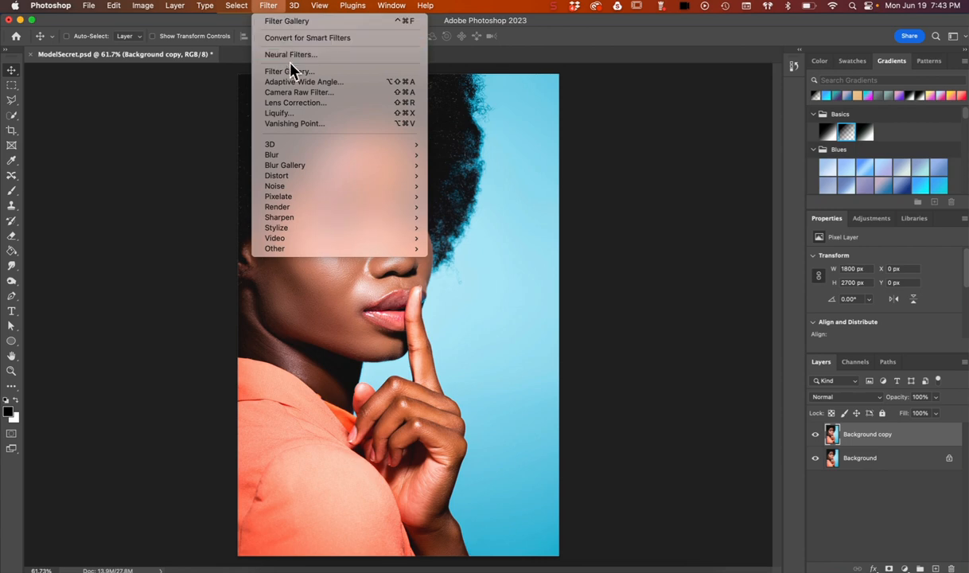
pyautogui.click(308, 72)
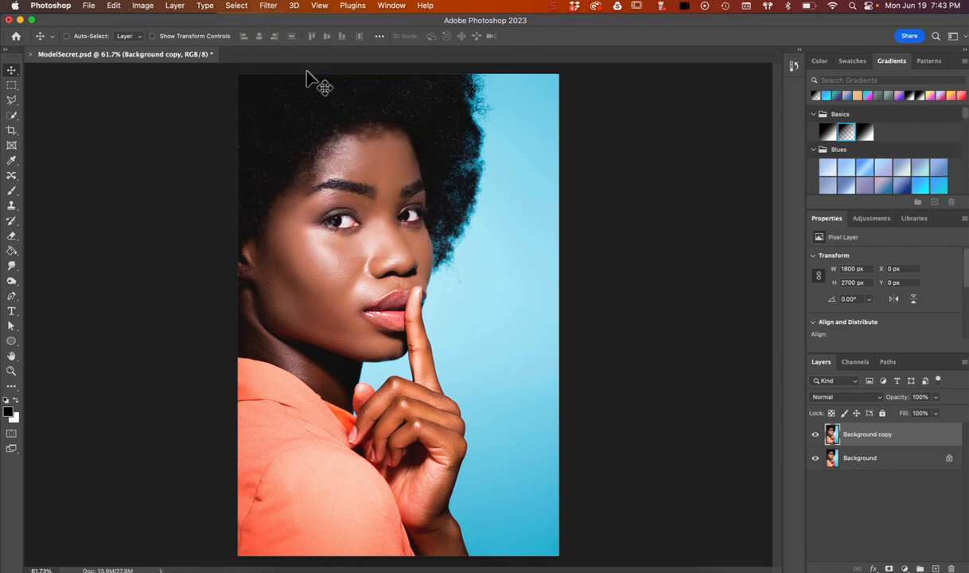
pyautogui.click(678, 41)
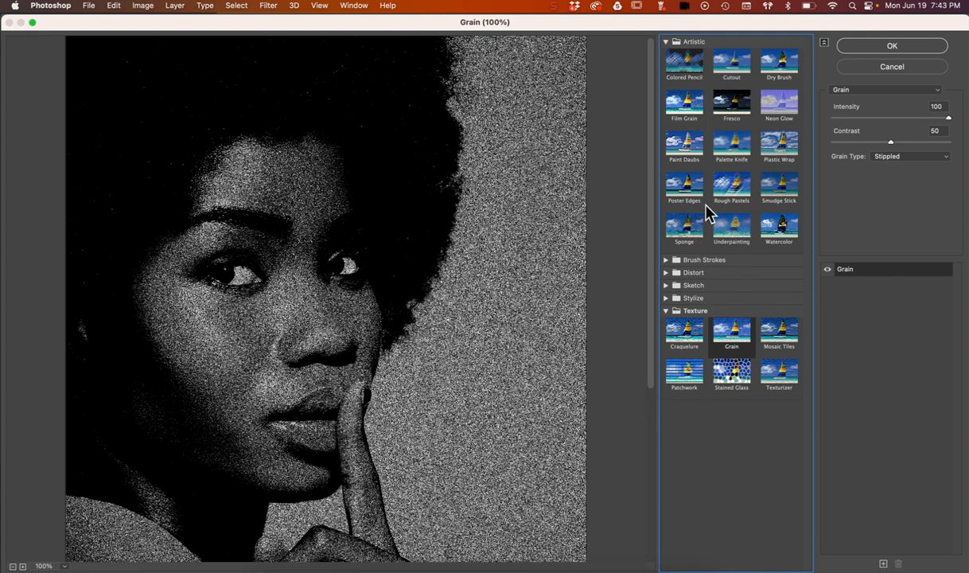
pyautogui.click(719, 70)
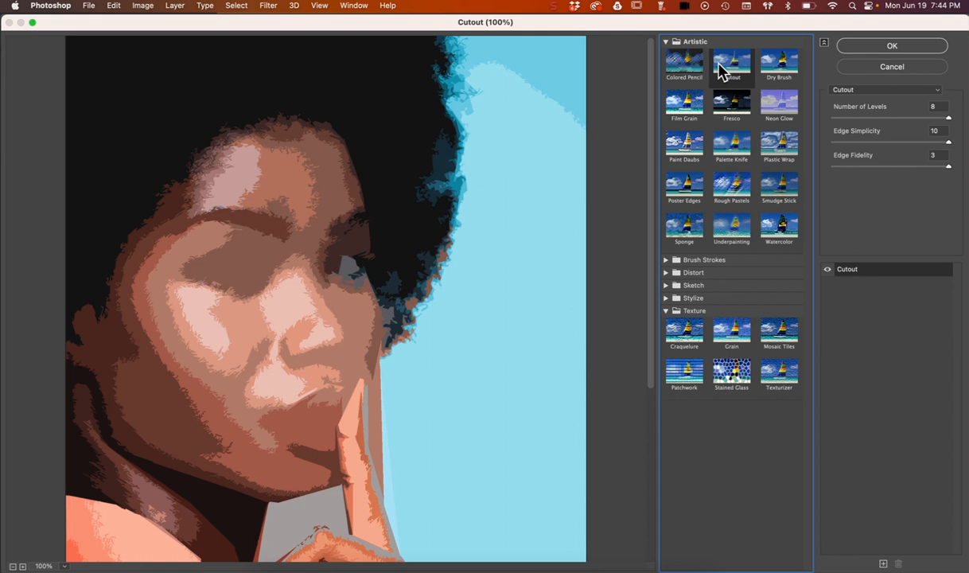
pyautogui.keyDown('alt'); pyautogui.click(613, 99); pyautogui.keyUp('alt')
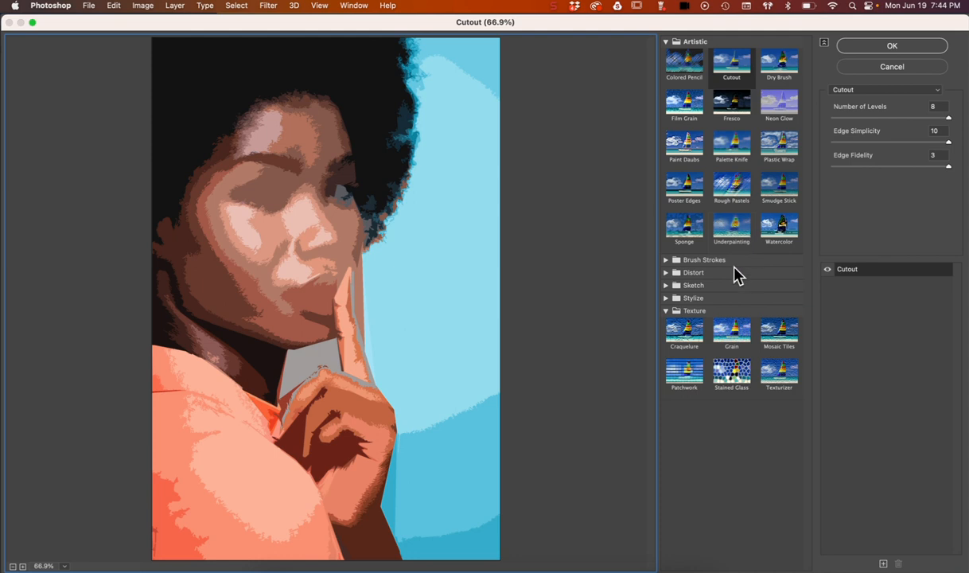
# Step: Expand the Sketch filter category and try the Dry Brush filter with a brush size of 2
pyautogui.click(668, 272)
pyautogui.click(665, 272)
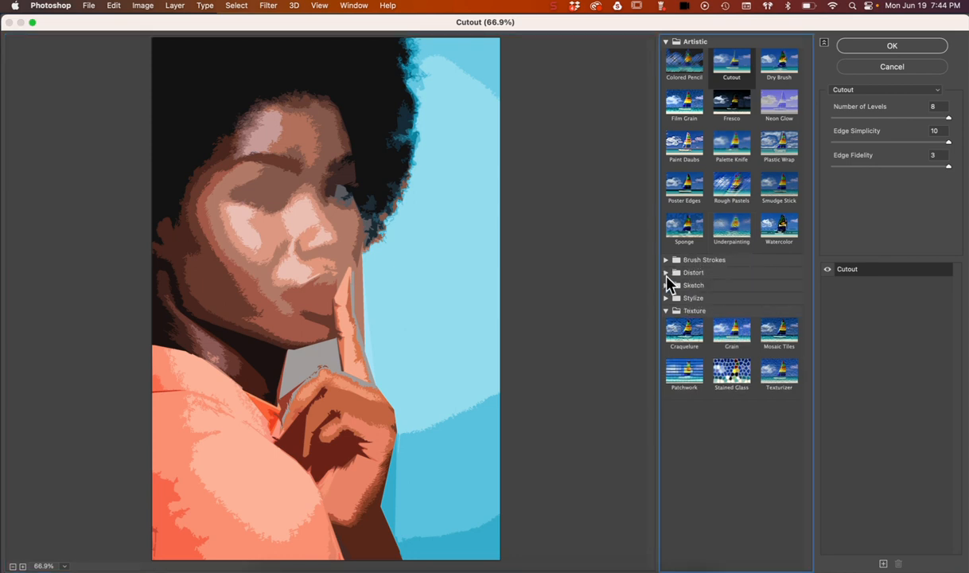
pyautogui.click(665, 285)
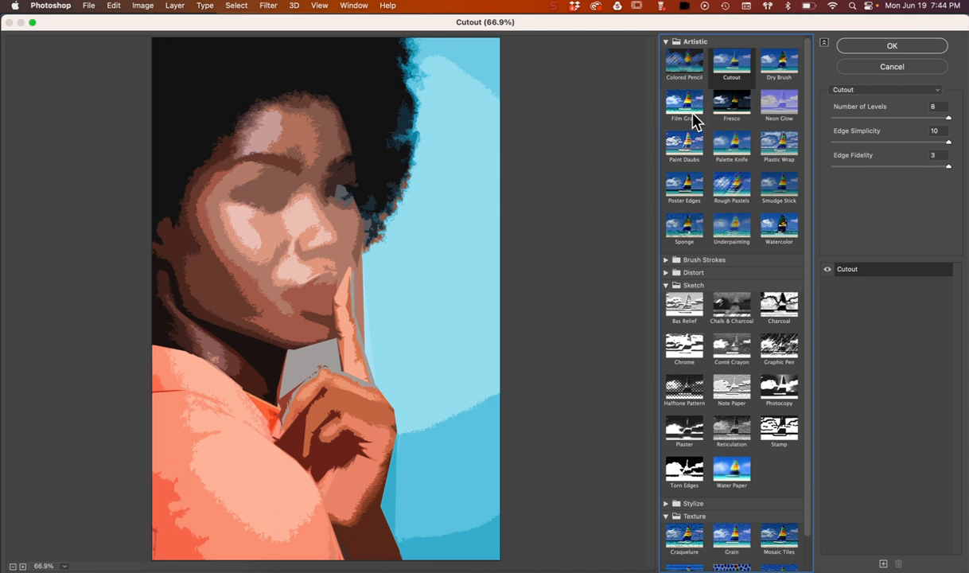
pyautogui.click(777, 66)
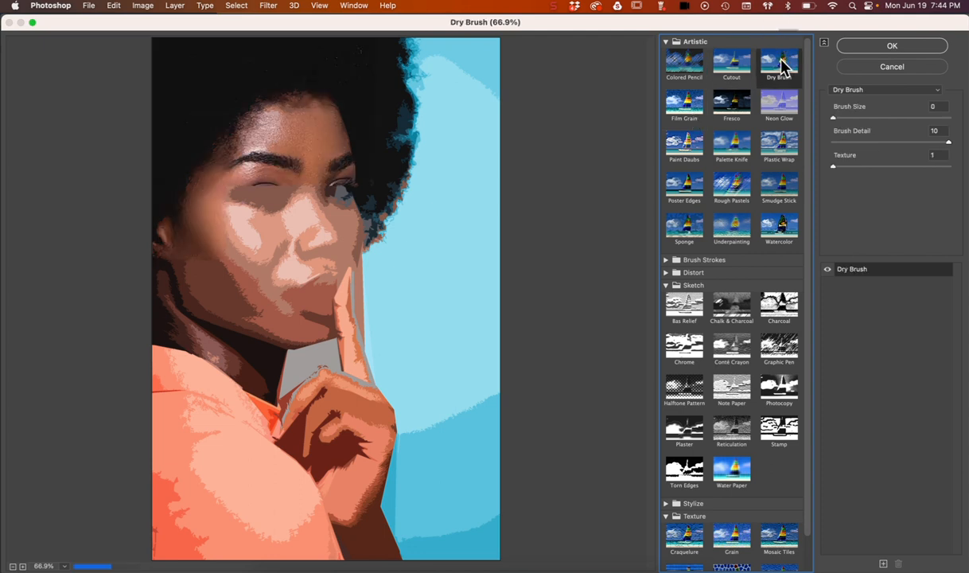
pyautogui.moveTo(835, 119)
pyautogui.mouseDown()
pyautogui.moveTo(868, 117)
pyautogui.moveTo(850, 118)
pyautogui.mouseUp()
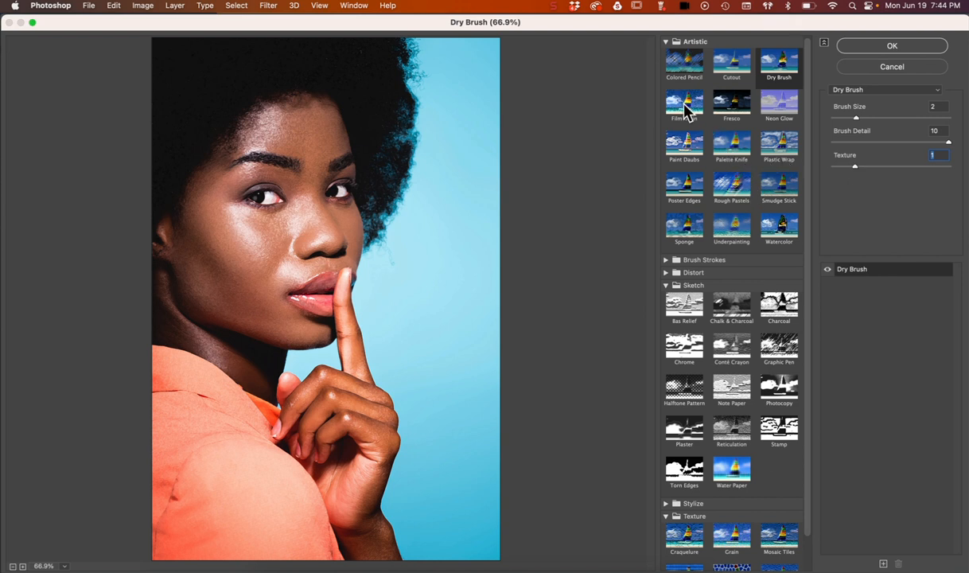
# Step: Switch to the Palette Knife filter with a stroke size of 6 and a stroke detail of 2
pyautogui.click(740, 150)
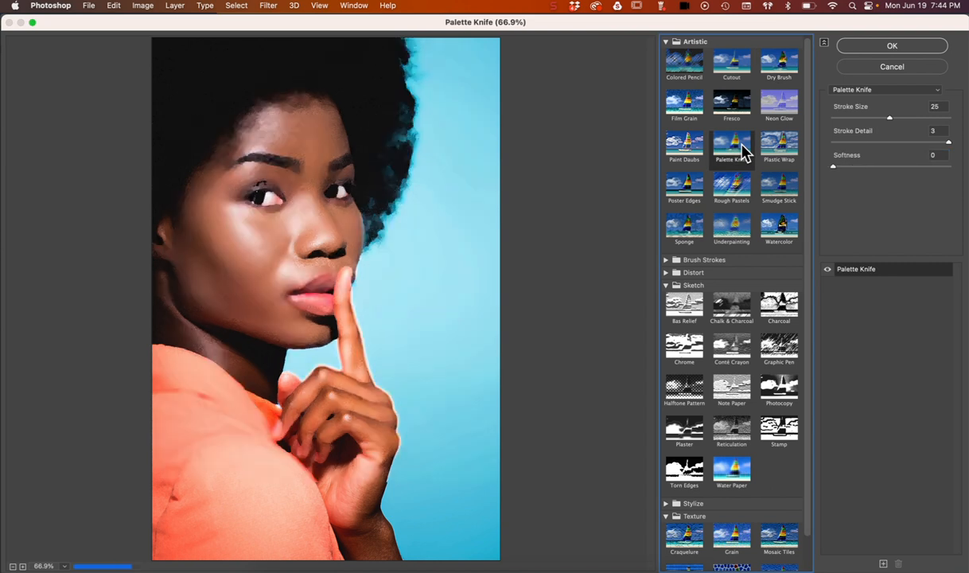
pyautogui.moveTo(888, 119); pyautogui.dragTo(876, 121)
pyautogui.moveTo(948, 144); pyautogui.dragTo(919, 145)
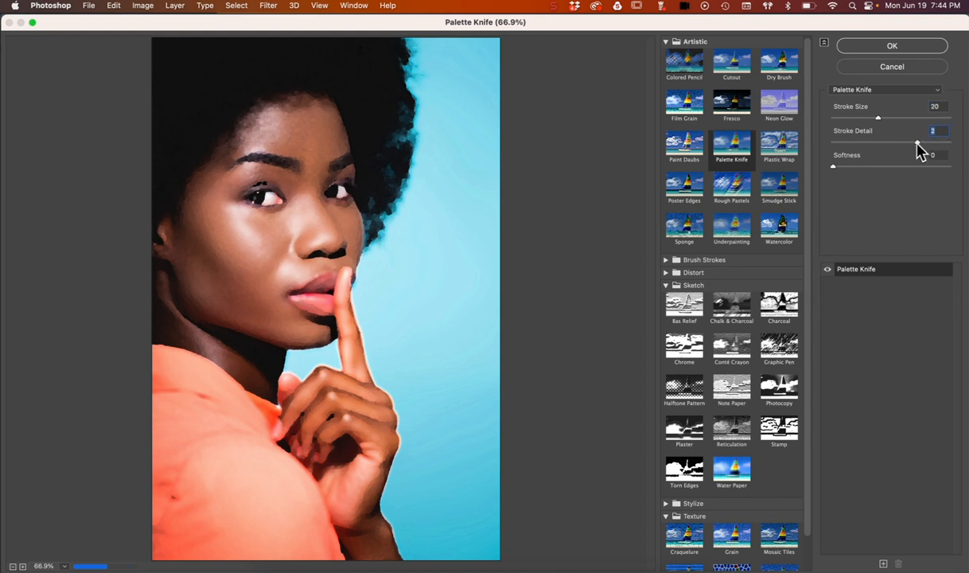
pyautogui.moveTo(878, 118)
pyautogui.mouseDown()
pyautogui.moveTo(856, 119)
pyautogui.moveTo(868, 119)
pyautogui.mouseUp()
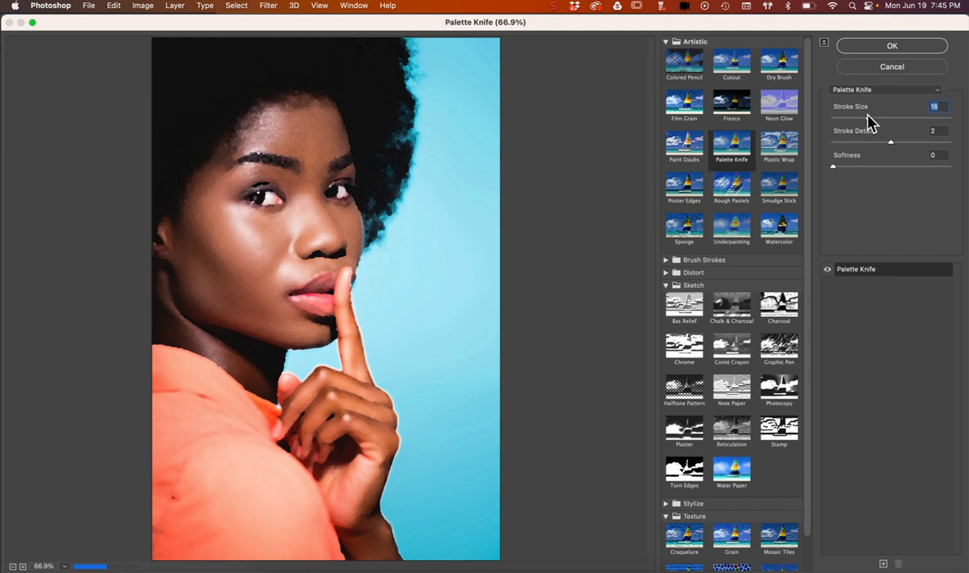
pyautogui.write('6')
pyautogui.press('Tab')
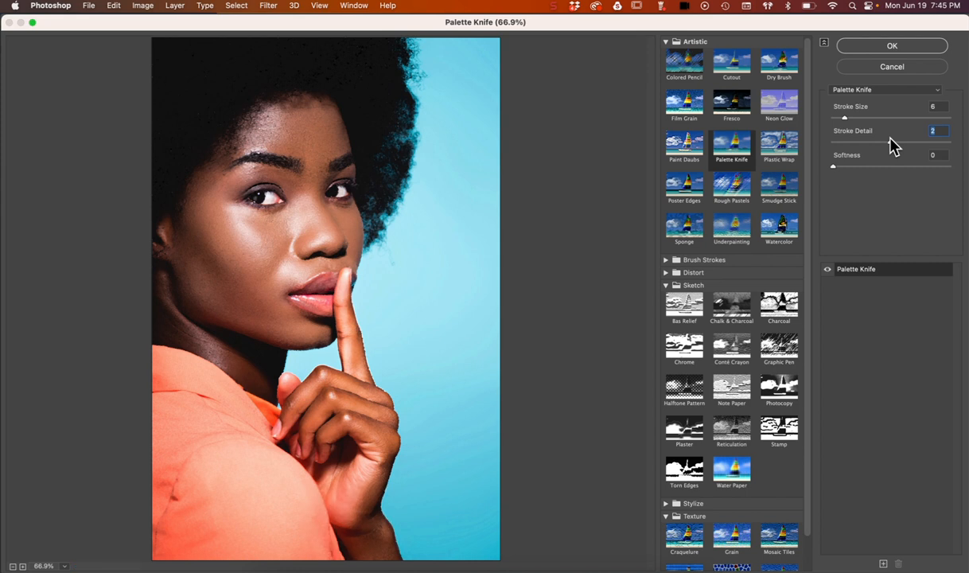
# Step: Set the Palette Knife softness to 10 and the stroke size to 14
pyautogui.moveTo(835, 165); pyautogui.dragTo(954, 167)
pyautogui.moveTo(844, 119); pyautogui.dragTo(853, 118)
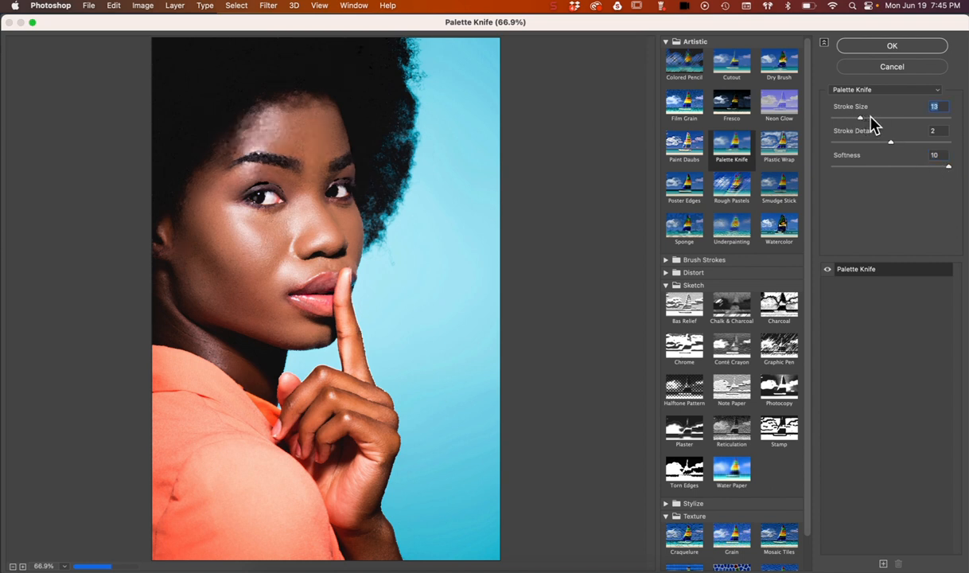
pyautogui.moveTo(860, 119); pyautogui.dragTo(864, 119)
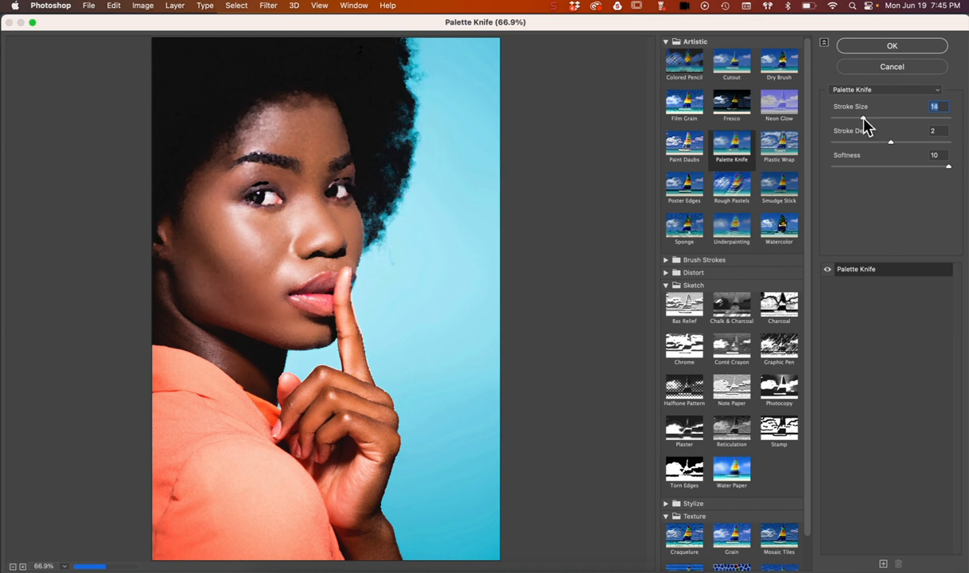
# Step: Try the Angled Strokes filter from the Brush Strokes category with direction balance 34, stroke length 8 and sharpness 4
pyautogui.click(749, 261)
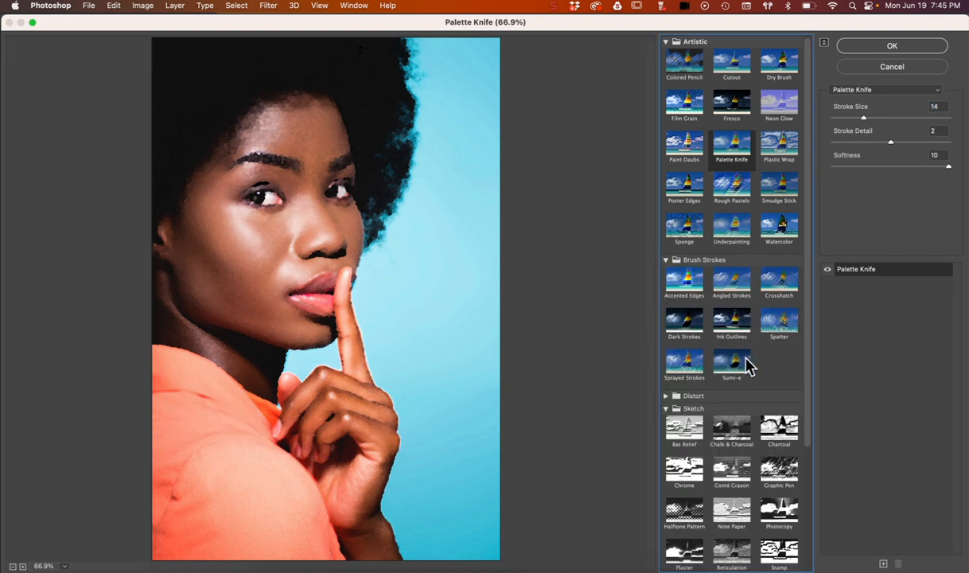
pyautogui.click(734, 290)
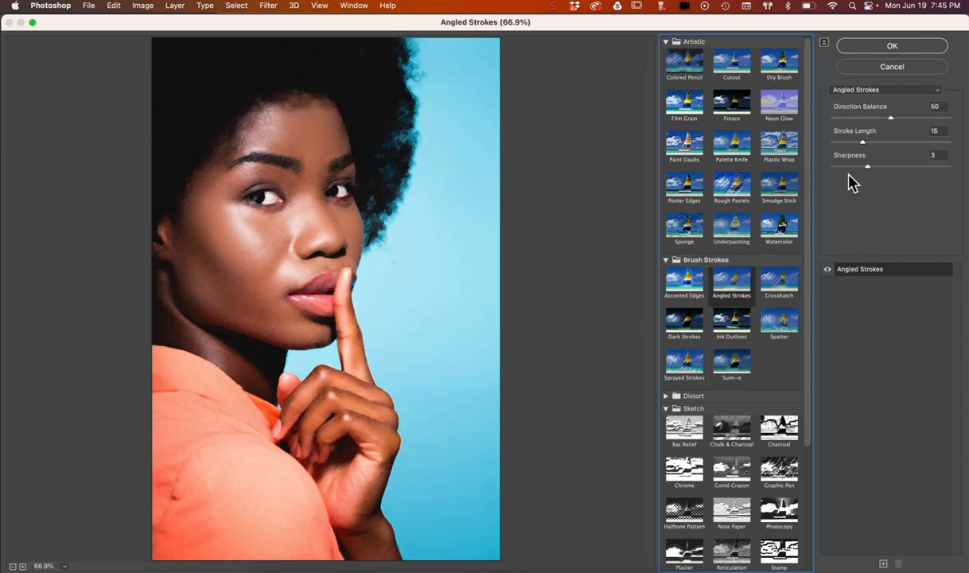
pyautogui.moveTo(889, 120)
pyautogui.mouseDown()
pyautogui.moveTo(854, 118)
pyautogui.moveTo(875, 147)
pyautogui.moveTo(844, 151)
pyautogui.moveTo(874, 120)
pyautogui.mouseUp()
pyautogui.click(868, 168)
pyautogui.moveTo(868, 168); pyautogui.dragTo(880, 168)
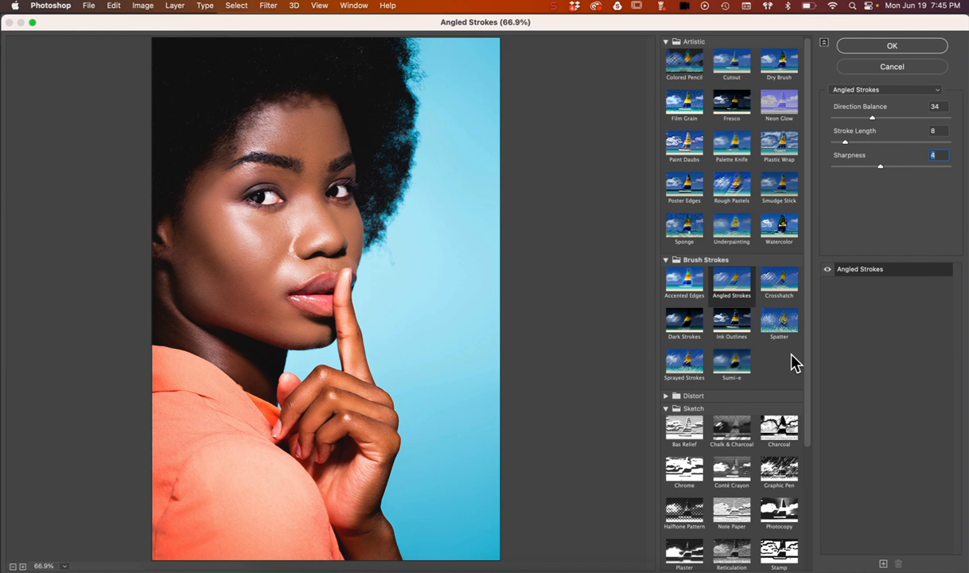
# Step: Switch to the Crosshatch filter with a stroke length of 15 and collapse the Texture filter category
pyautogui.click(783, 280)
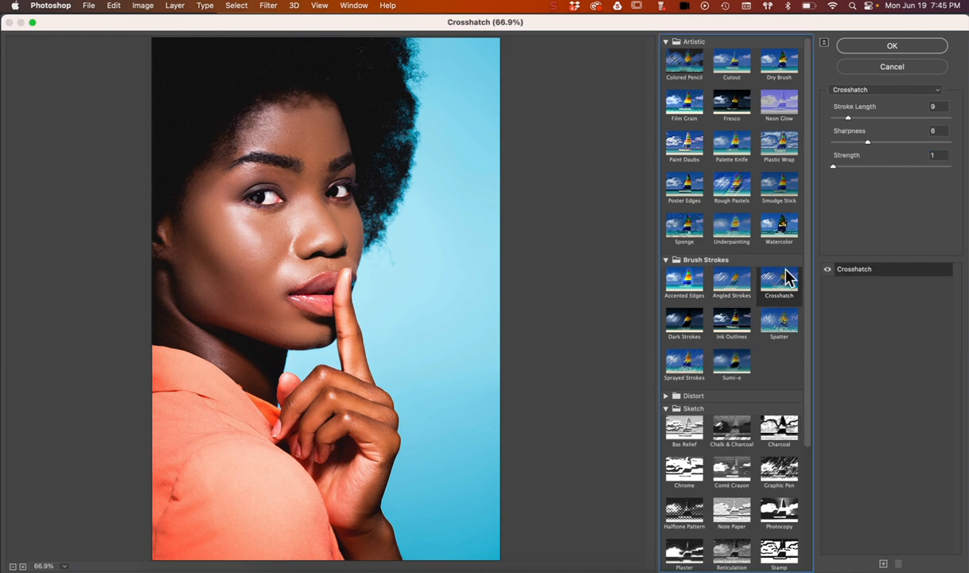
pyautogui.moveTo(847, 117)
pyautogui.mouseDown()
pyautogui.moveTo(889, 125)
pyautogui.moveTo(863, 123)
pyautogui.mouseUp()
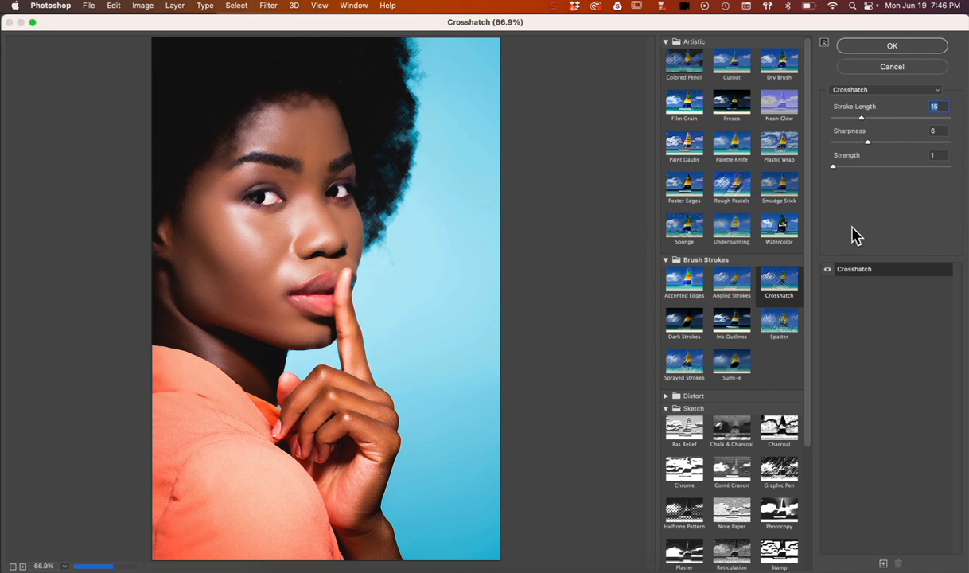
pyautogui.scroll(-4, 792, 366)
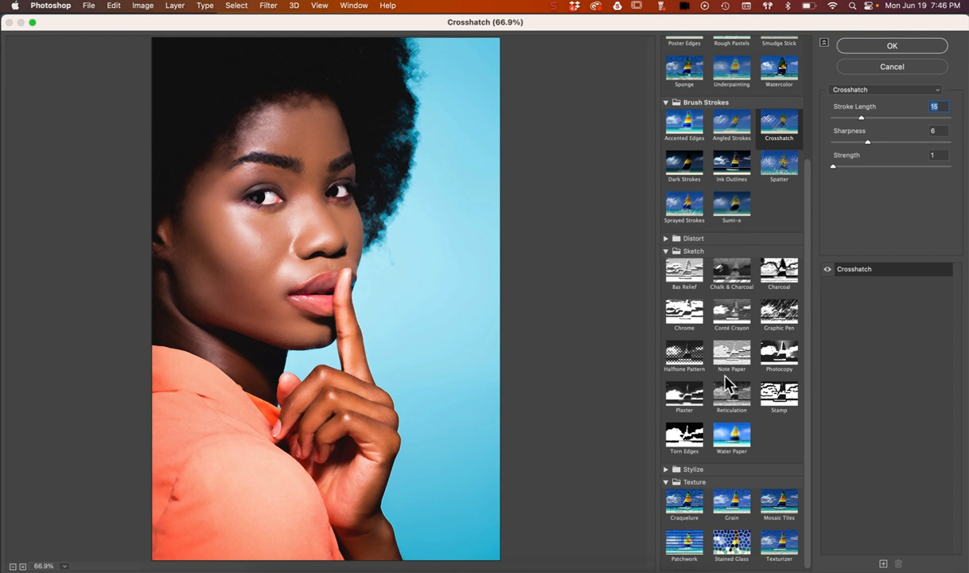
pyautogui.click(666, 482)
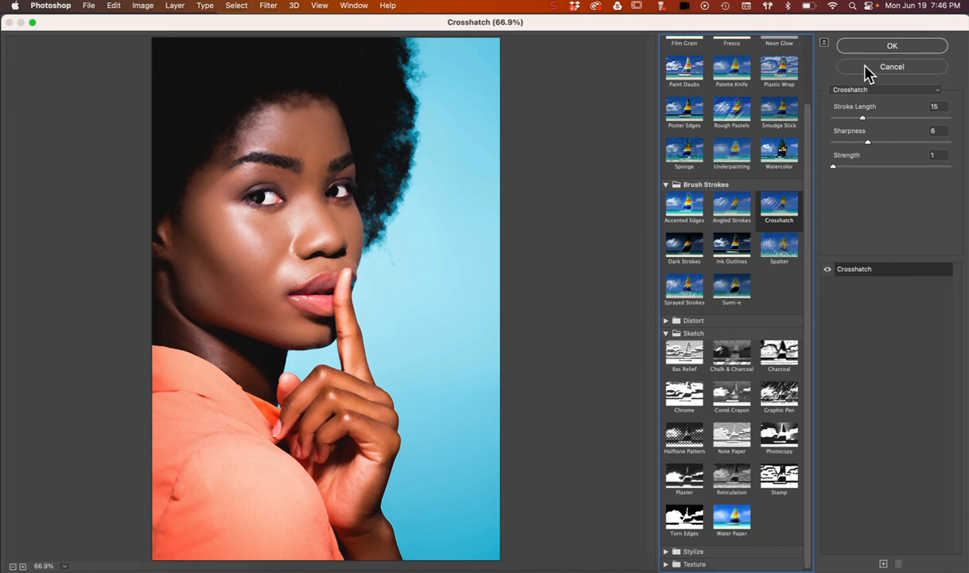
# Step: Try the Sketch Halftone Pattern filter with the dot size reduced to 2, and leave the Filter Gallery without applying it
pyautogui.click(692, 443)
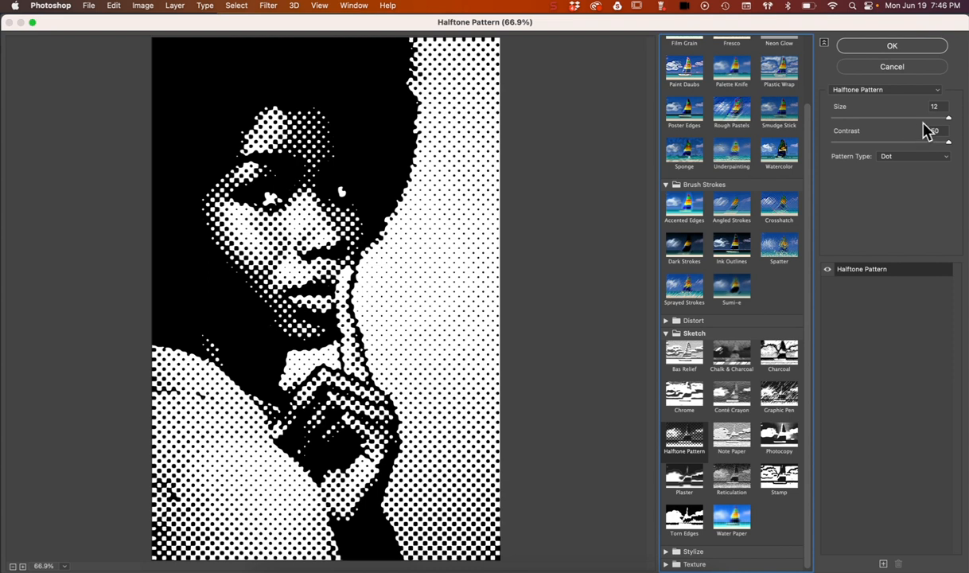
pyautogui.click(945, 119)
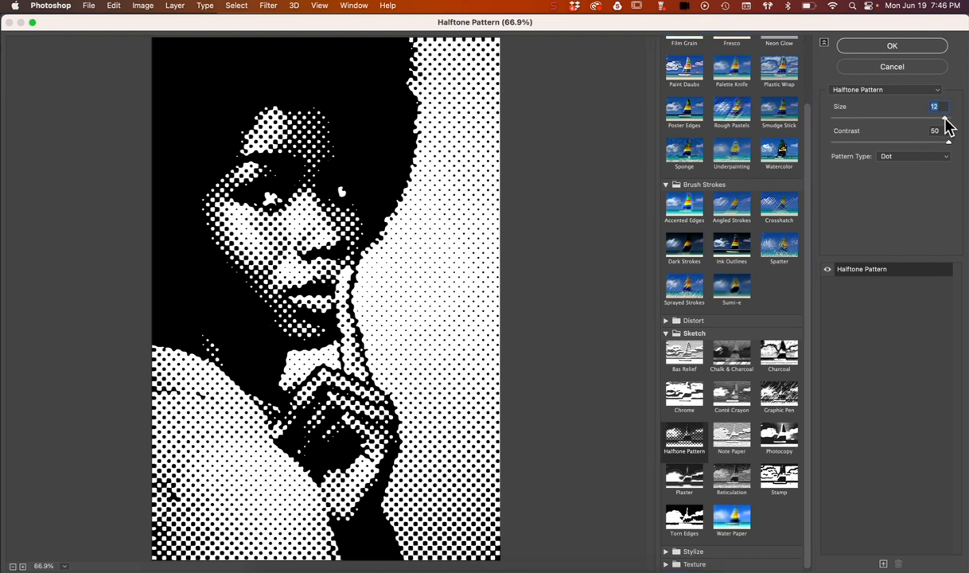
pyautogui.moveTo(944, 118); pyautogui.dragTo(853, 119)
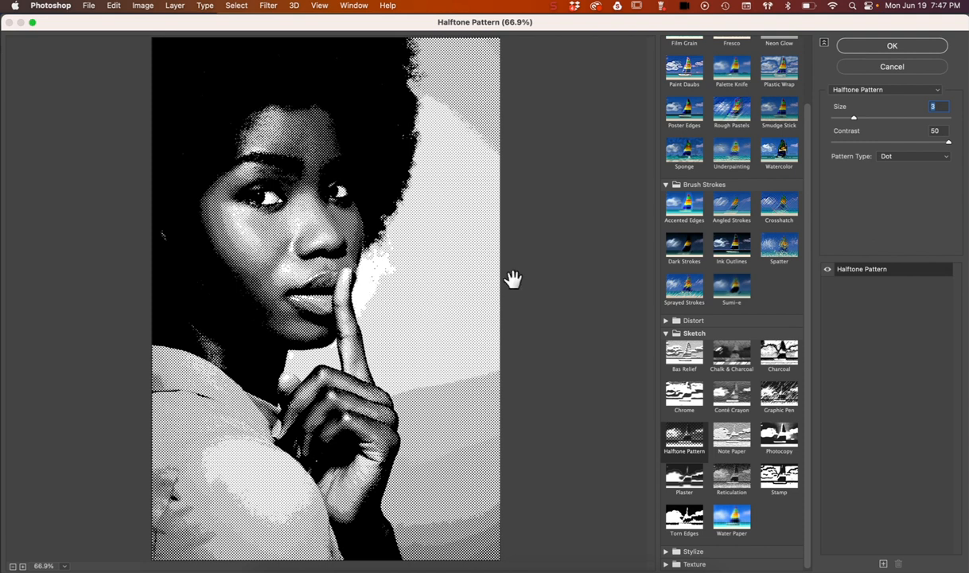
pyautogui.moveTo(853, 121); pyautogui.dragTo(846, 119)
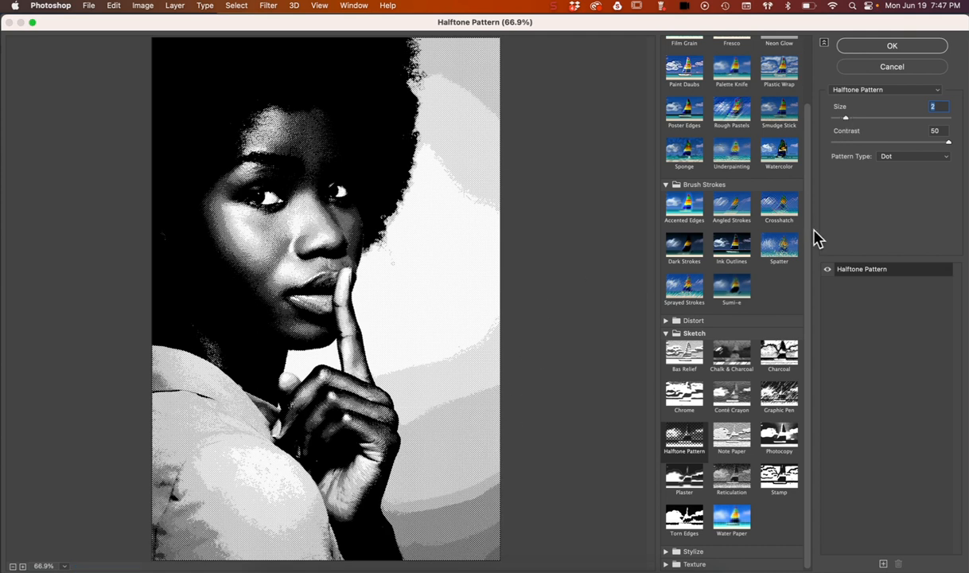
pyautogui.click(894, 68)
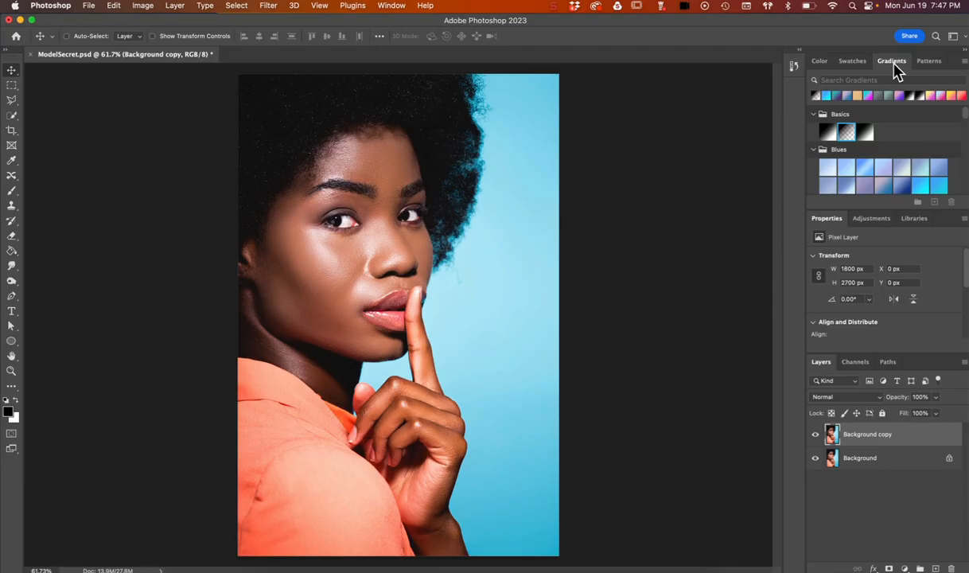
# Step: Set the foreground color to a dark red
pyautogui.click(8, 410)
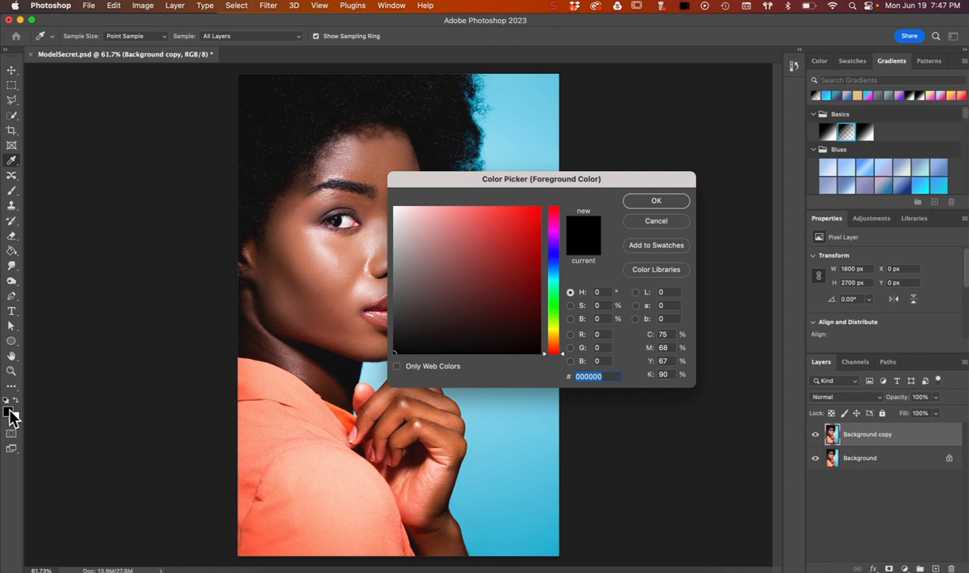
pyautogui.moveTo(535, 284); pyautogui.dragTo(542, 276)
pyautogui.click(641, 203)
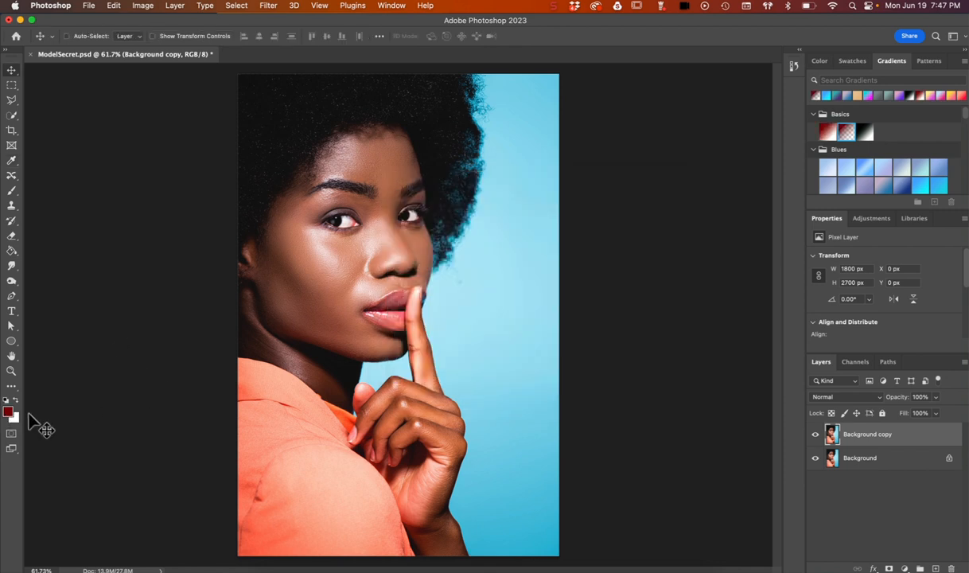
# Step: Set the background color to the pale yellow #dbdc8d
pyautogui.click(16, 418)
pyautogui.moveTo(544, 297); pyautogui.dragTo(553, 330)
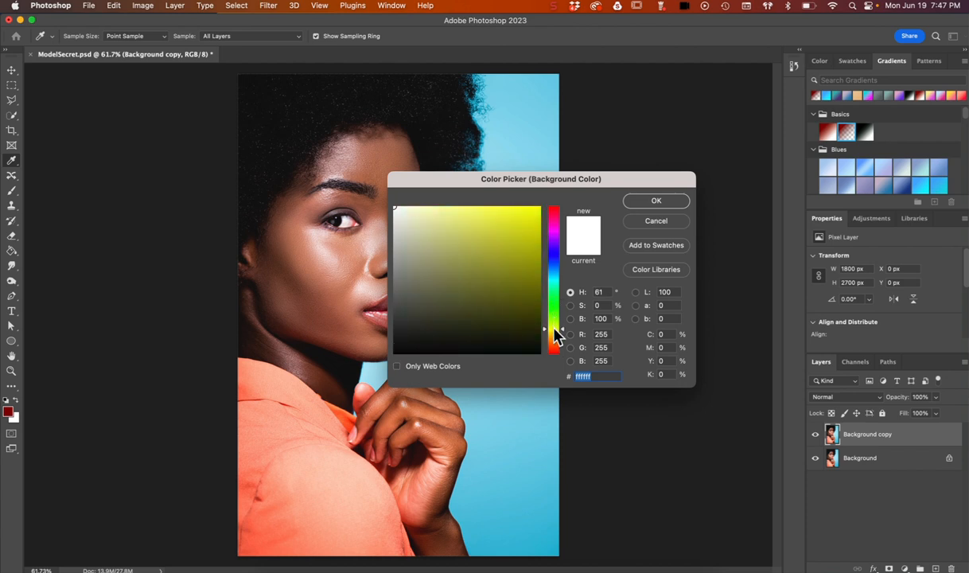
pyautogui.click(445, 226)
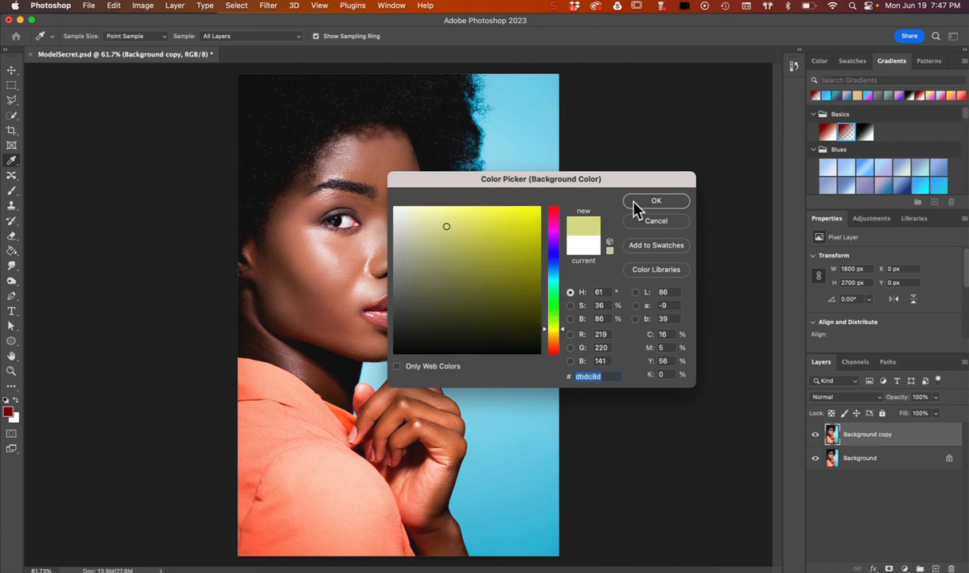
pyautogui.click(646, 202)
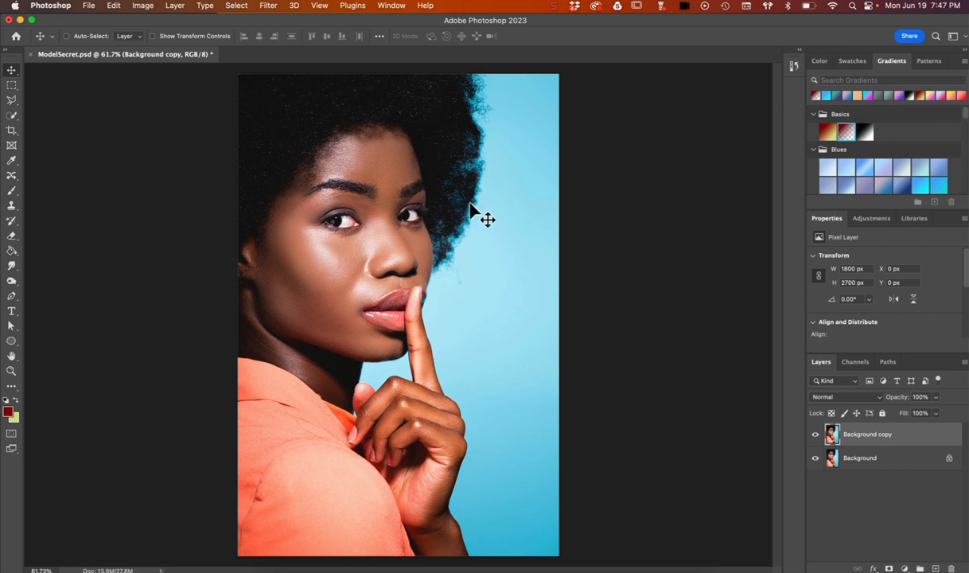
# Step: Reopen the Filter Gallery for the Background copy layer and choose the Halftone Pattern filter from the Sketch category
pyautogui.click(310, 5)
pyautogui.click(272, 68)
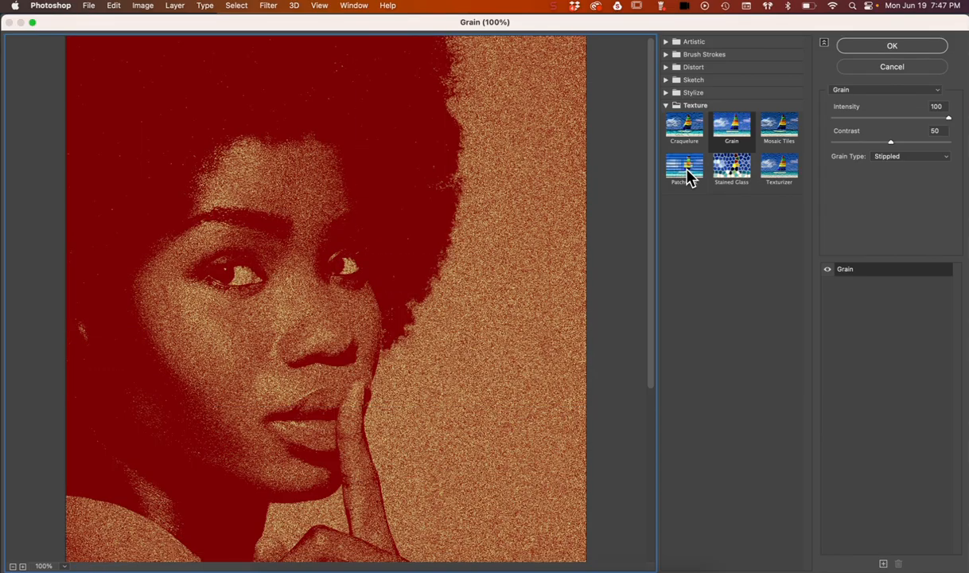
pyautogui.click(698, 82)
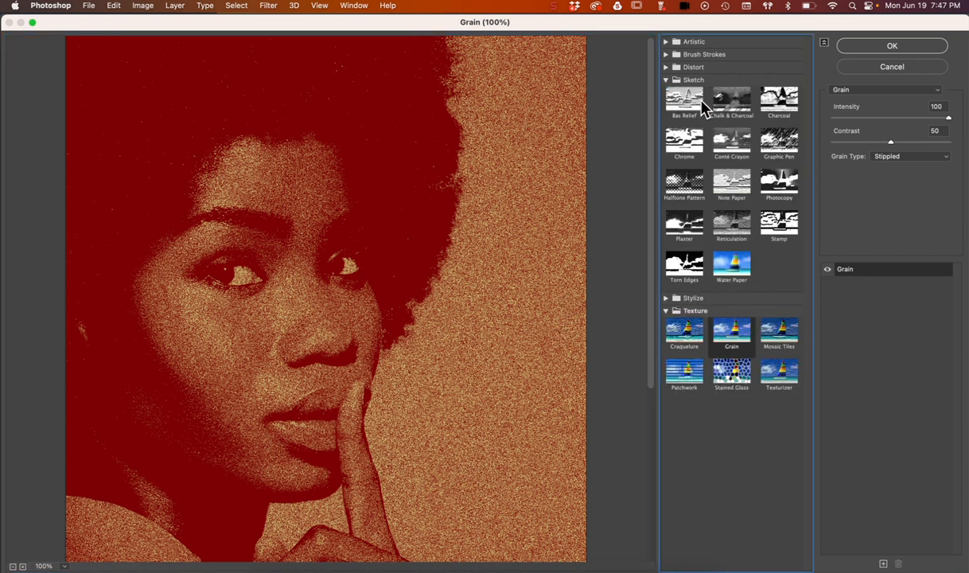
pyautogui.click(694, 190)
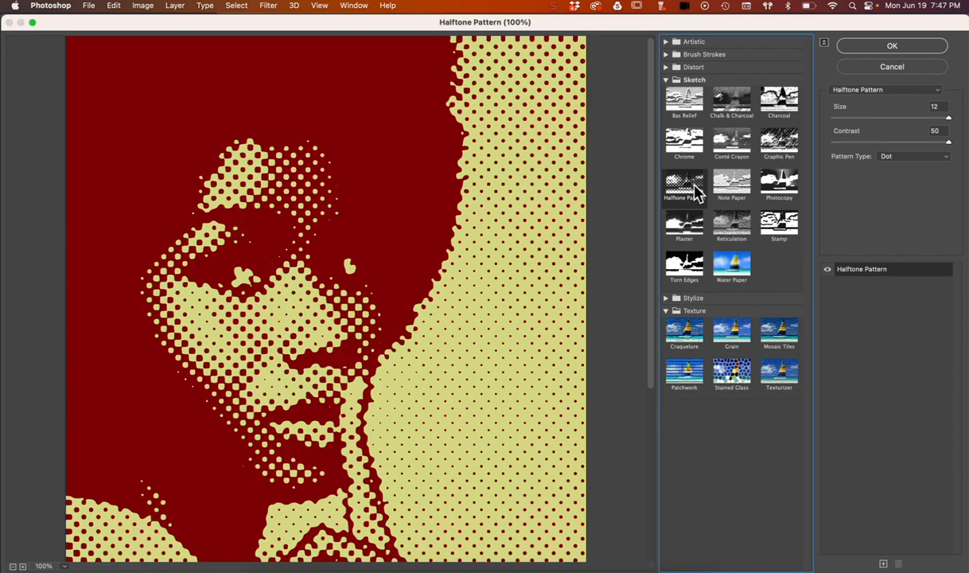
# Step: Reduce the Halftone Pattern size to 4 and further to 2, previewing the whole image, and cancel the Filter Gallery
pyautogui.click(947, 119)
pyautogui.moveTo(947, 120); pyautogui.dragTo(859, 120)
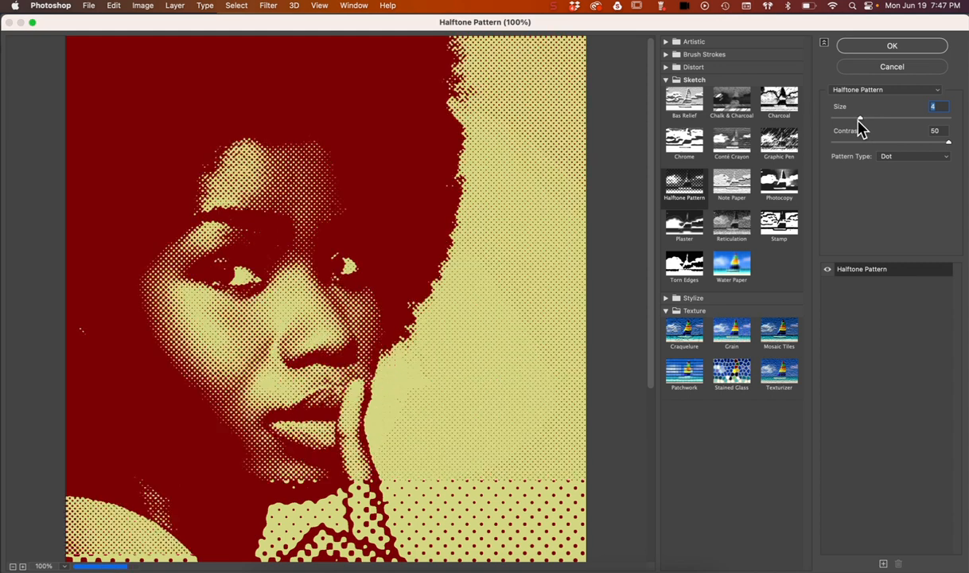
pyautogui.press('super+minus')
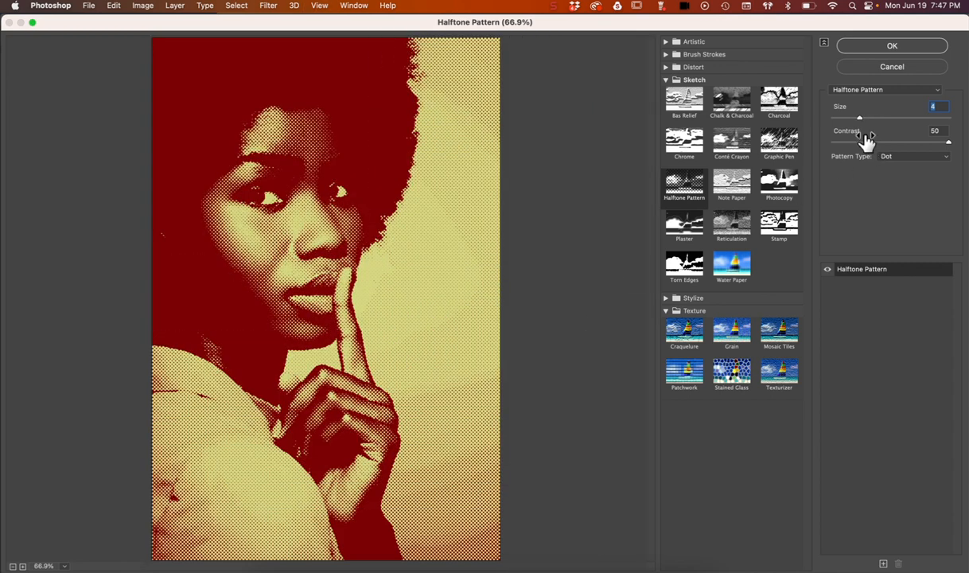
pyautogui.moveTo(852, 119); pyautogui.dragTo(845, 118)
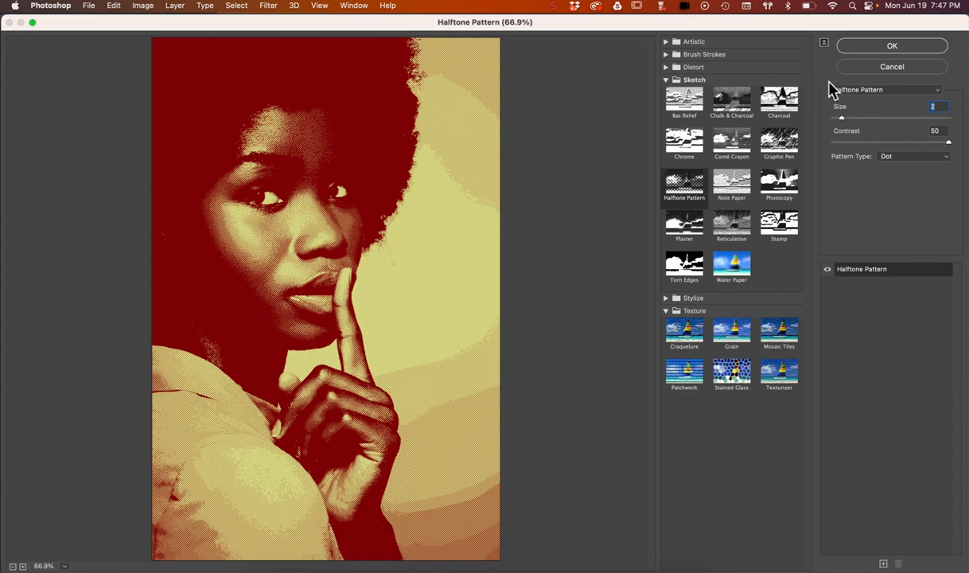
pyautogui.click(850, 68)
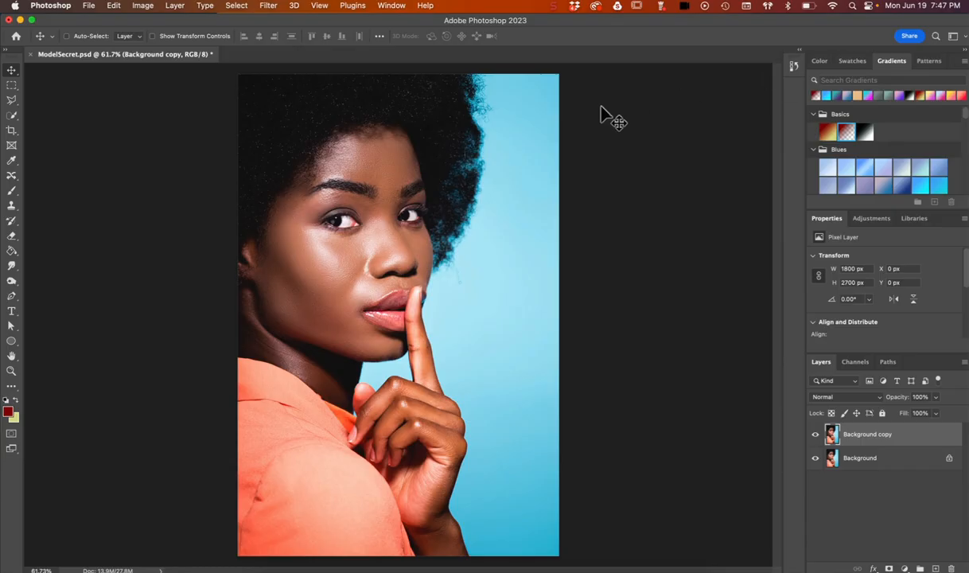
# Step: Apply the Color Halftone filter to the Background copy layer with a maximum radius of 8 pixels and the default screen angles
pyautogui.click(268, 6)
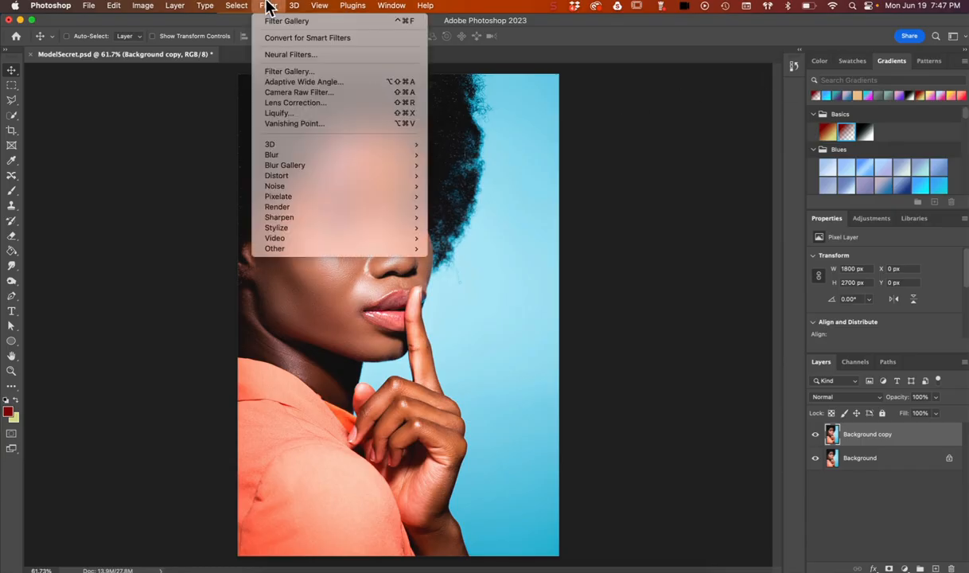
pyautogui.moveTo(323, 188)
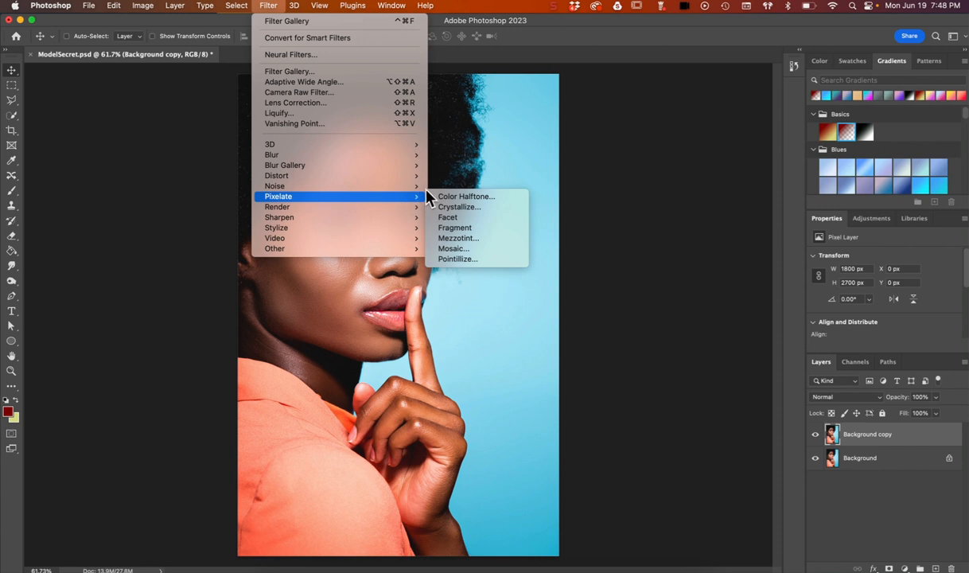
pyautogui.click(449, 199)
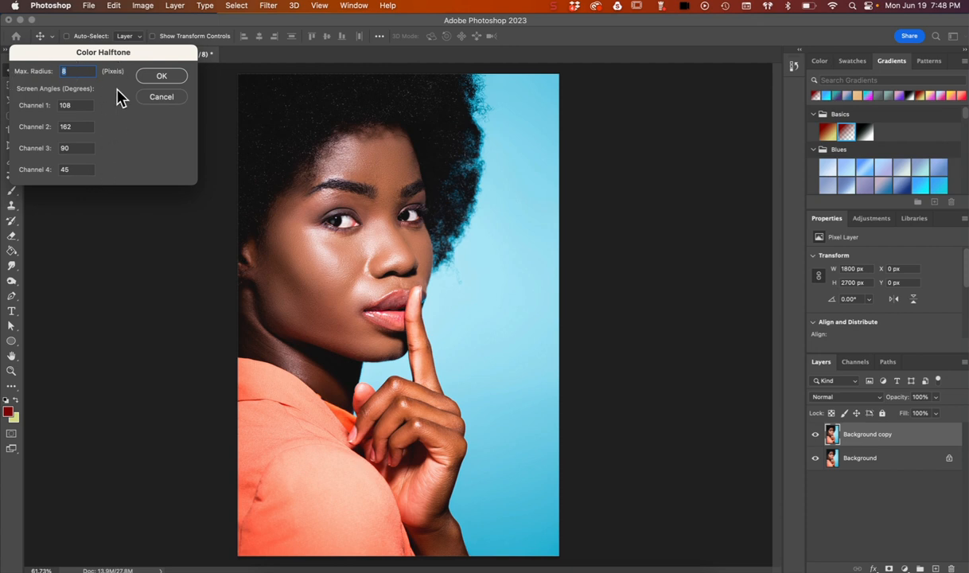
pyautogui.click(153, 78)
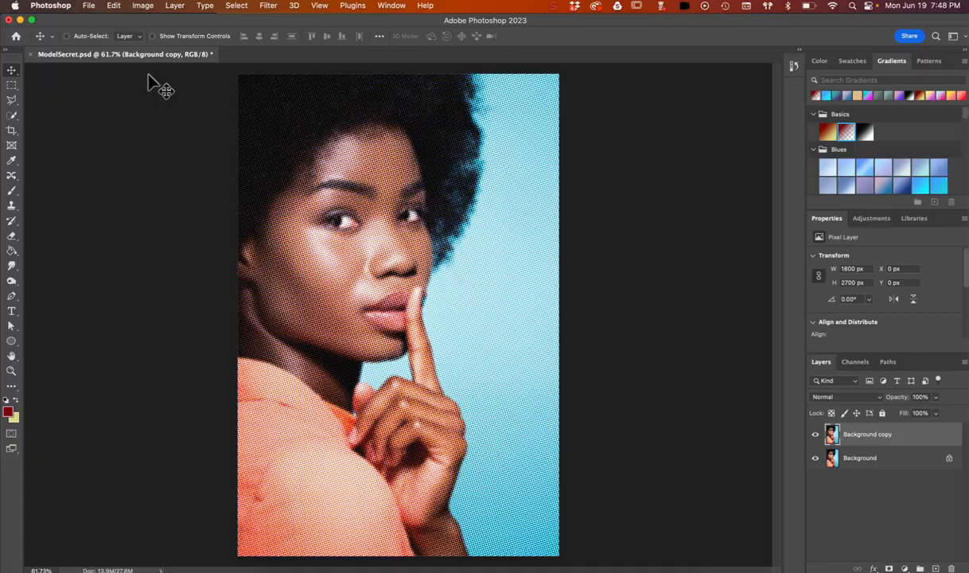
# Step: Examine the Color Halftone dot pattern up close around the mouth and finger and across the whole portrait
pyautogui.press('super+plus')
pyautogui.press('super+plus')
pyautogui.press('super+plus')
pyautogui.press('super+plus')
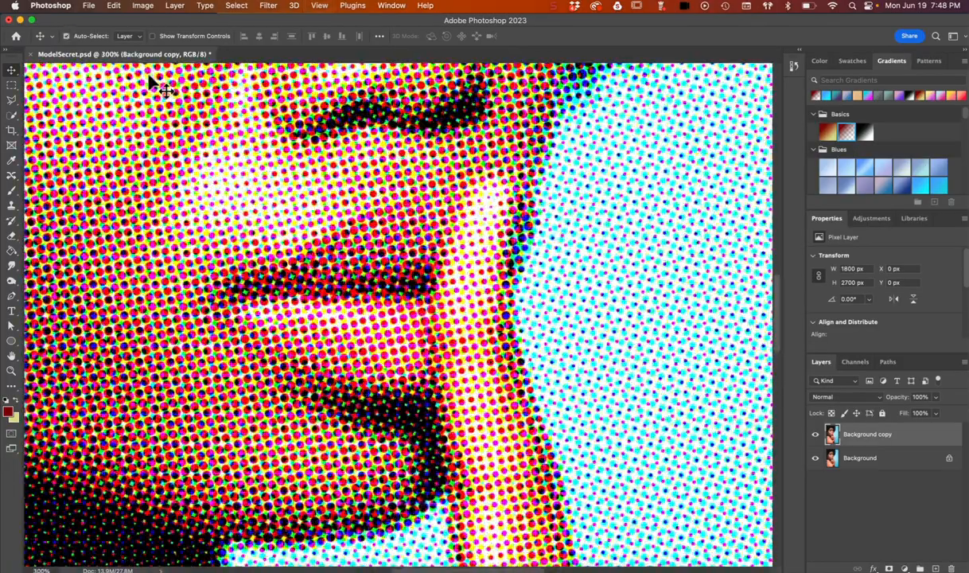
pyautogui.press('super+plus')
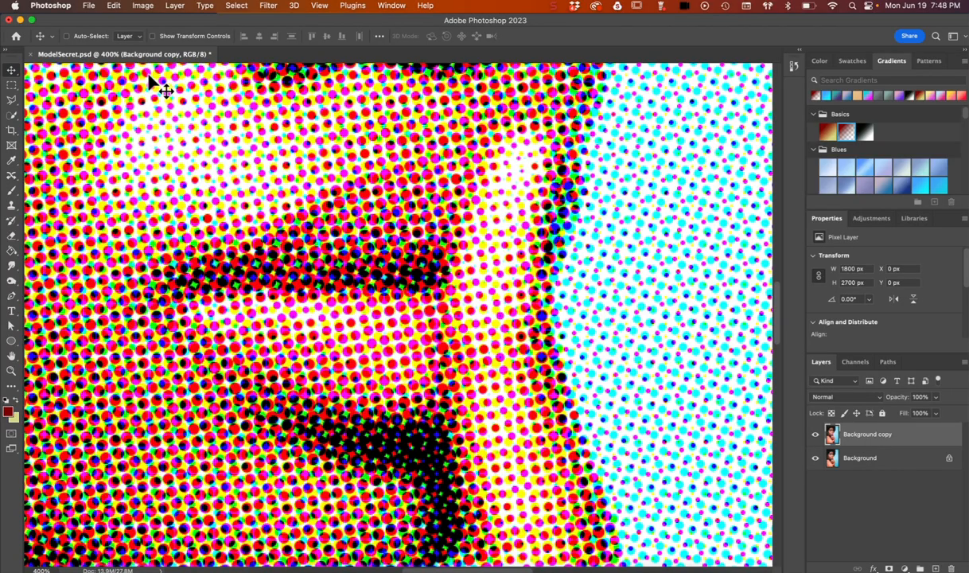
pyautogui.press('super+minus')
pyautogui.press('super+minus')
pyautogui.press('super+minus')
pyautogui.press('super+minus')
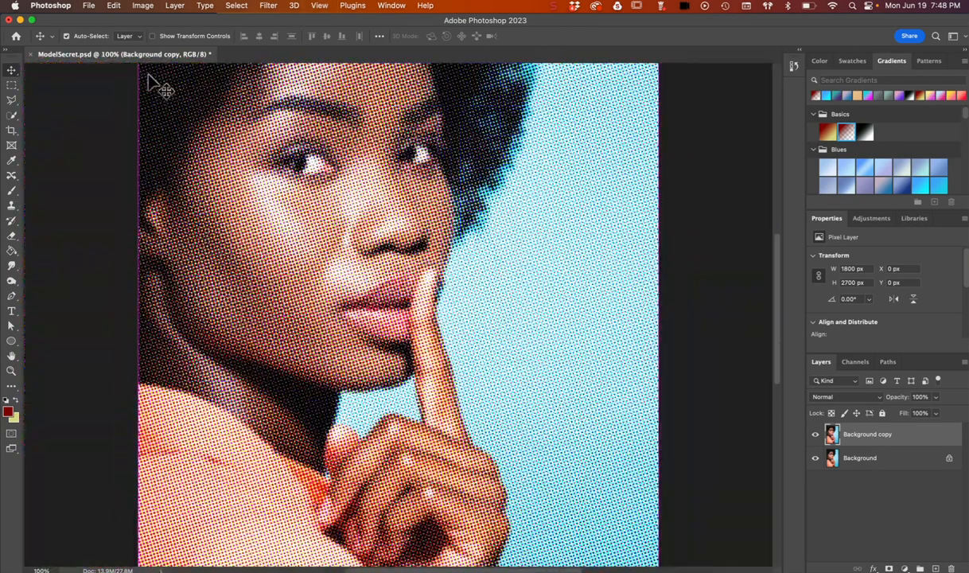
pyautogui.press('super+minus')
pyautogui.press('super+plus')
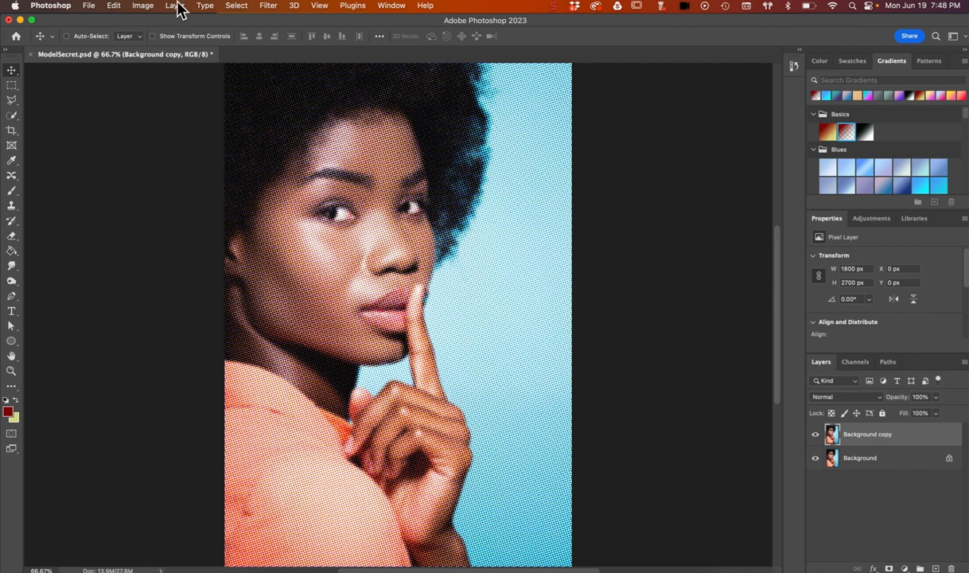
# Step: Undo the last Color Halftone and reapply the filter to the Background copy layer with a maximum radius of 4 pixels
pyautogui.press('super+z')
pyautogui.click(238, 10)
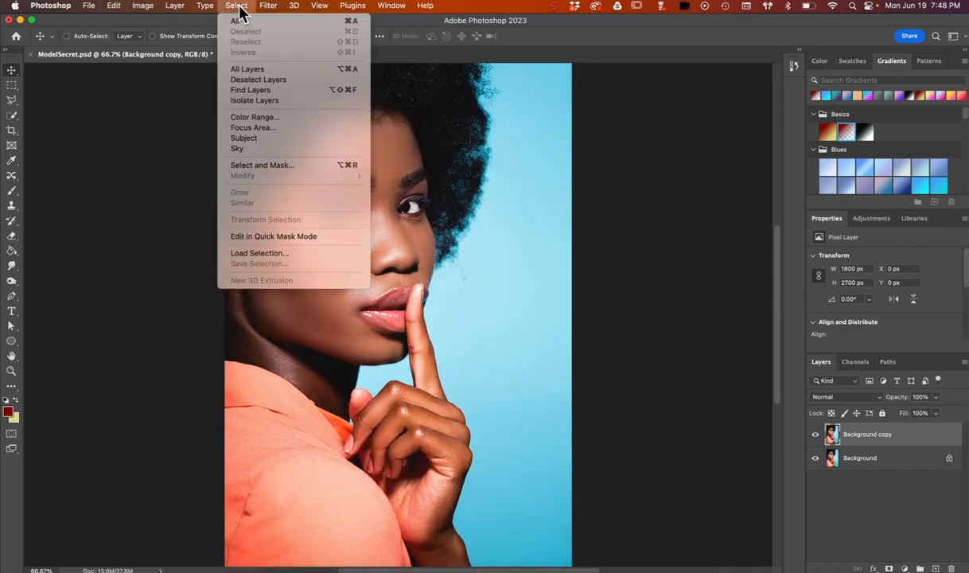
pyautogui.moveTo(267, 7)
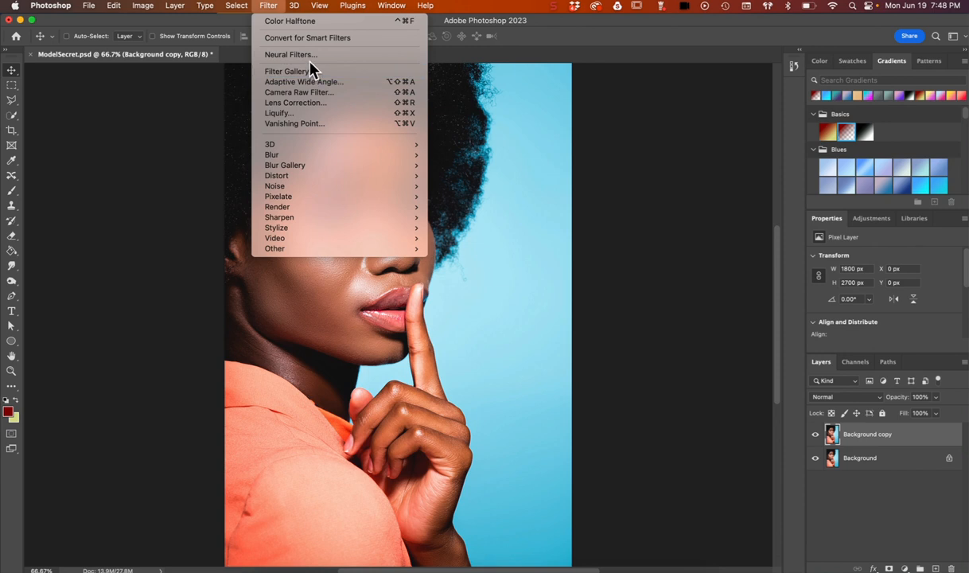
pyautogui.moveTo(318, 203)
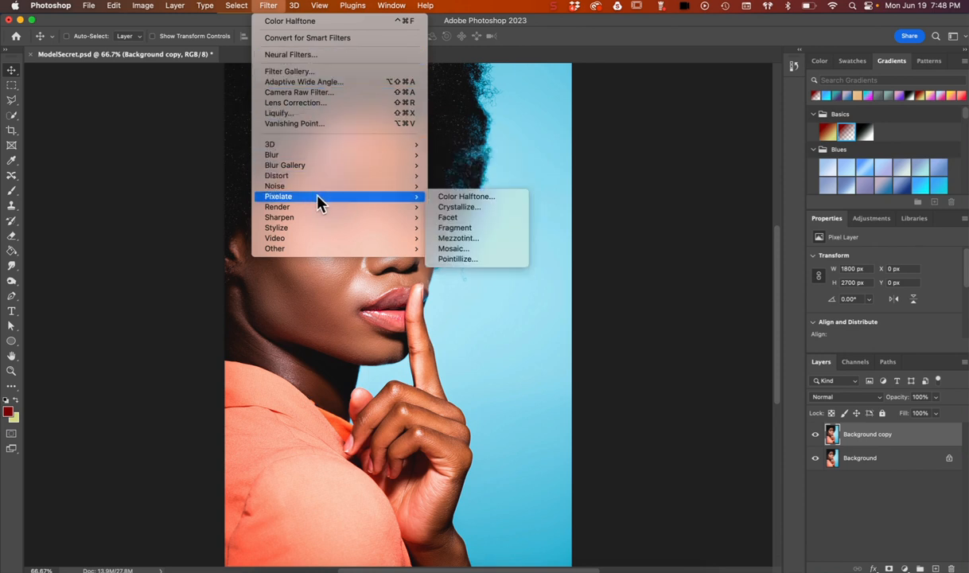
pyautogui.click(435, 201)
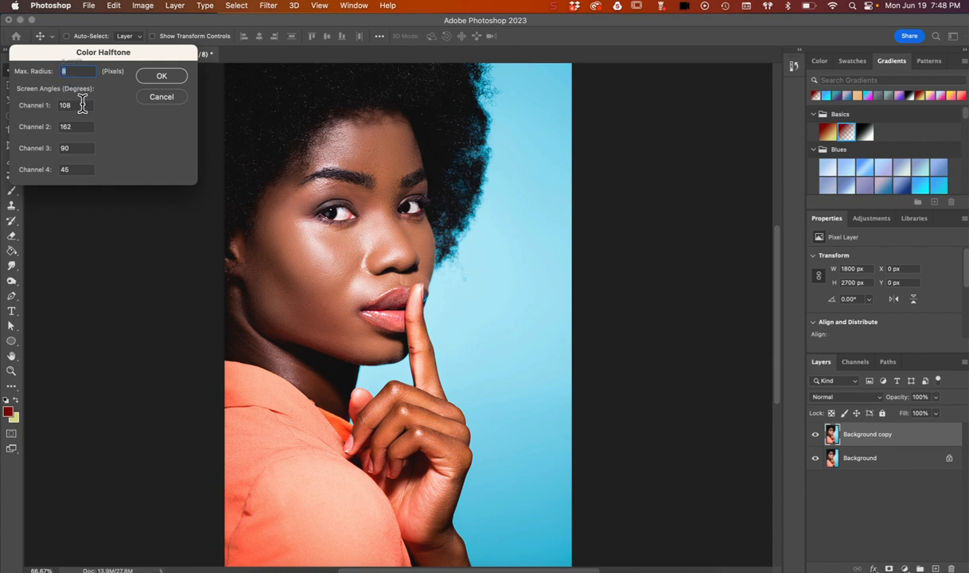
pyautogui.click(162, 76)
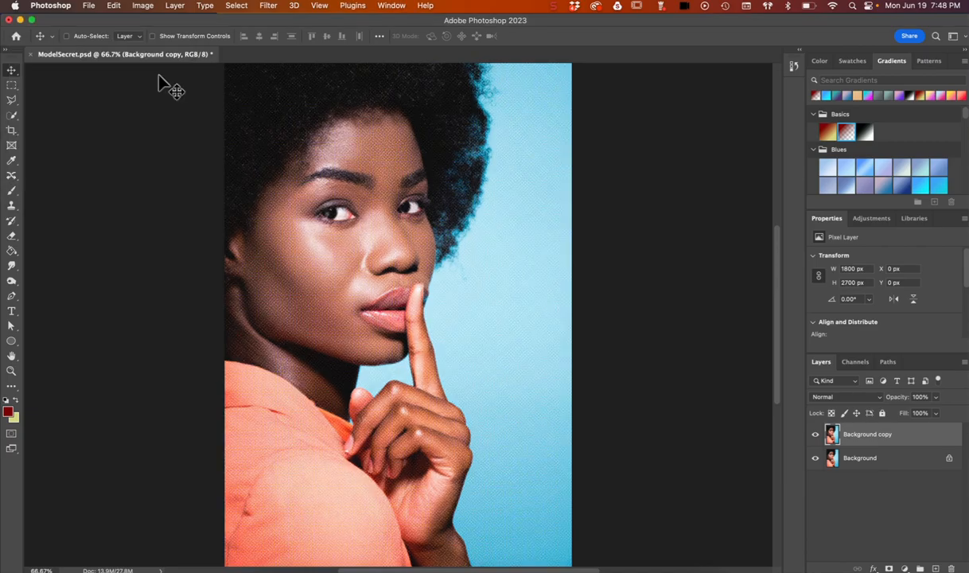
# Step: Examine the finer Color Halftone dots up close around the mouth and finger and across the whole portrait
pyautogui.press('super+equal')
pyautogui.press('super+equal')
pyautogui.press('super+equal')
pyautogui.press('super+equal')
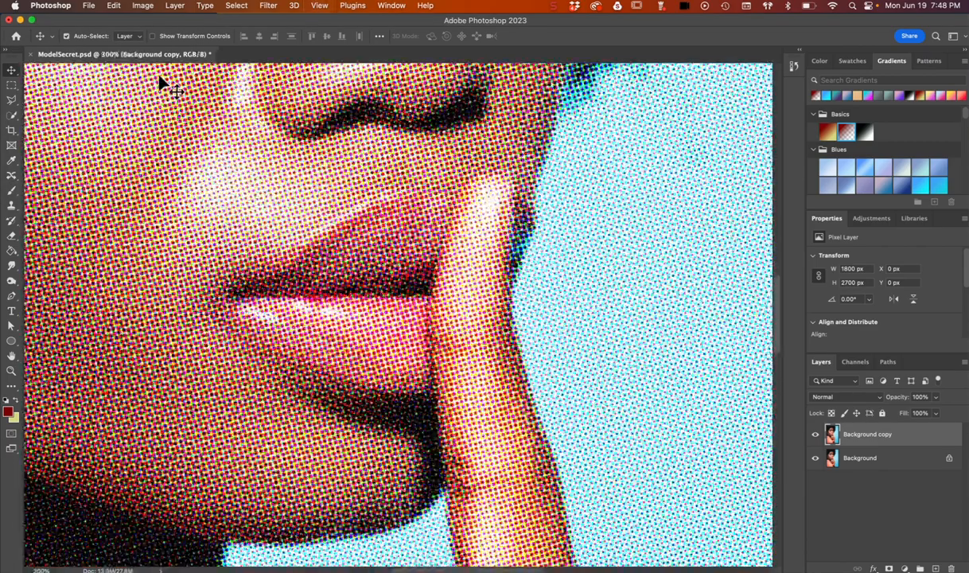
pyautogui.press('super+minus')
pyautogui.press('super+minus')
pyautogui.press('super+minus')
pyautogui.press('super+minus')
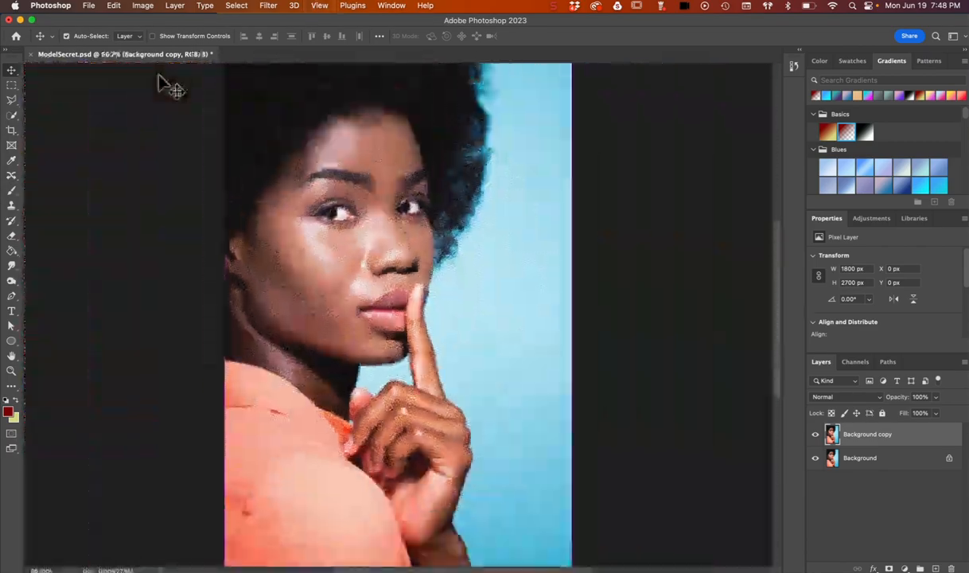
# Step: Undo the 4-pixel Color Halftone, try the filter with a maximum radius of 16 pixels, and undo it
pyautogui.press('super+z')
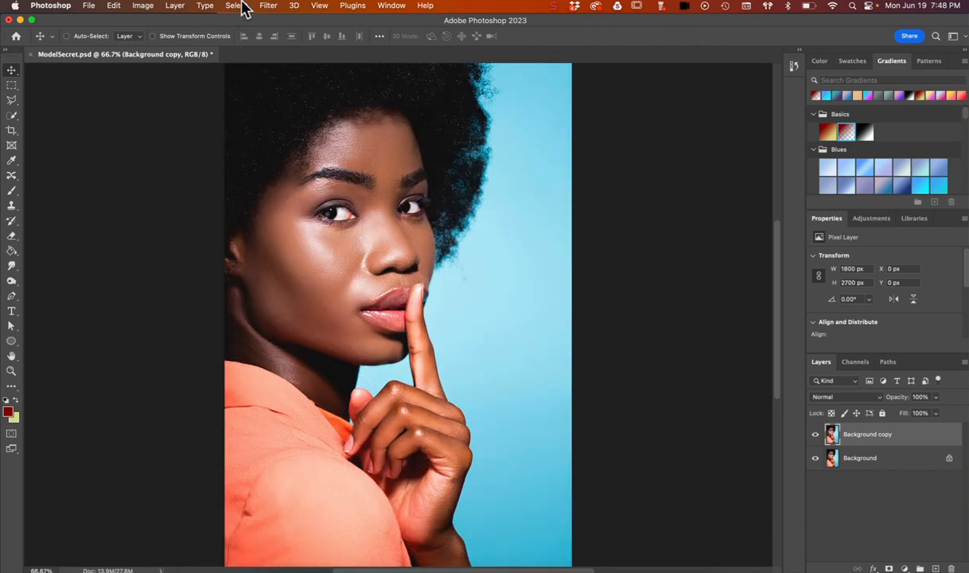
pyautogui.click(268, 5)
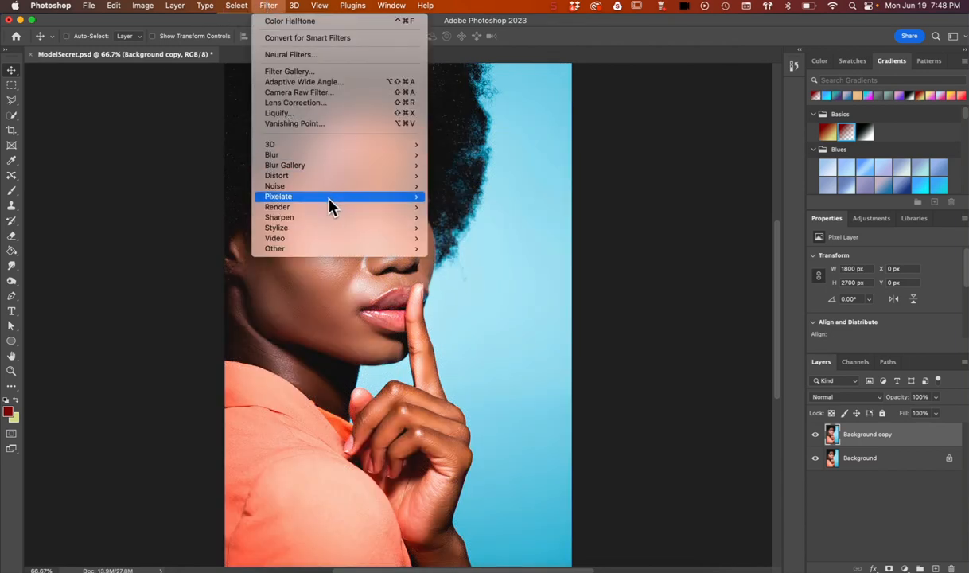
pyautogui.moveTo(326, 196)
pyautogui.click(436, 196)
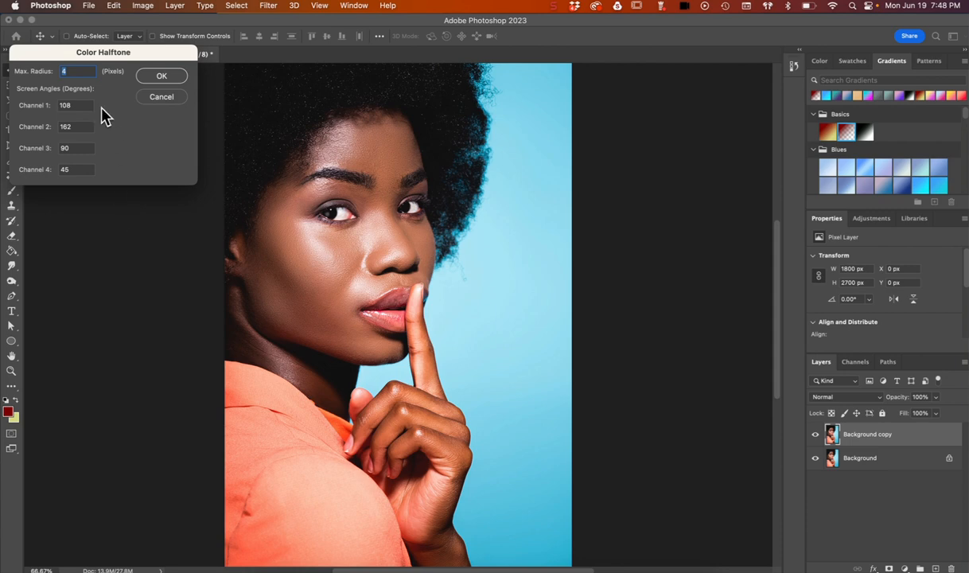
pyautogui.write('16')
pyautogui.click(159, 76)
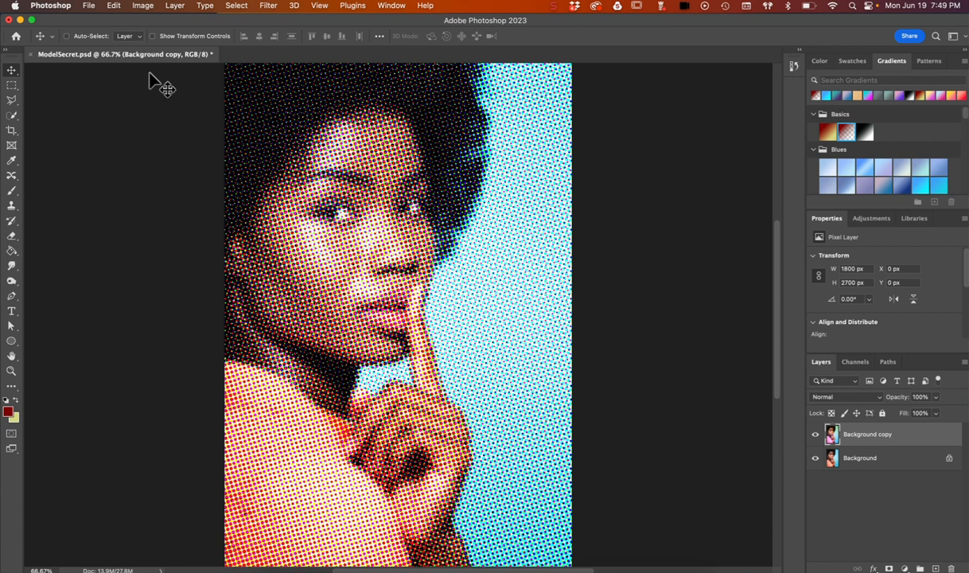
pyautogui.press('super+z')
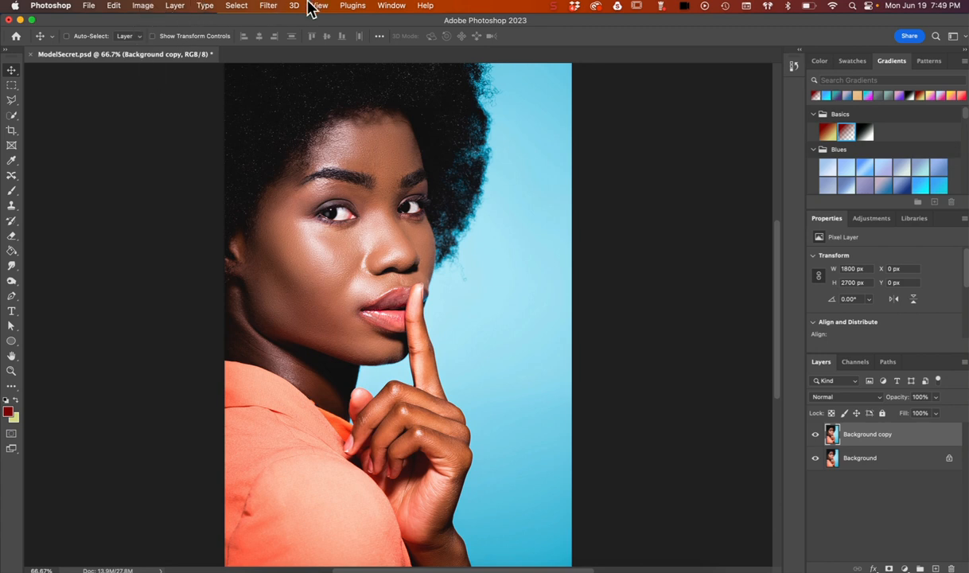
# Step: Open the Filter Gallery for the Background copy layer and choose the Paint Daubs filter from the Artistic category
pyautogui.click(271, 6)
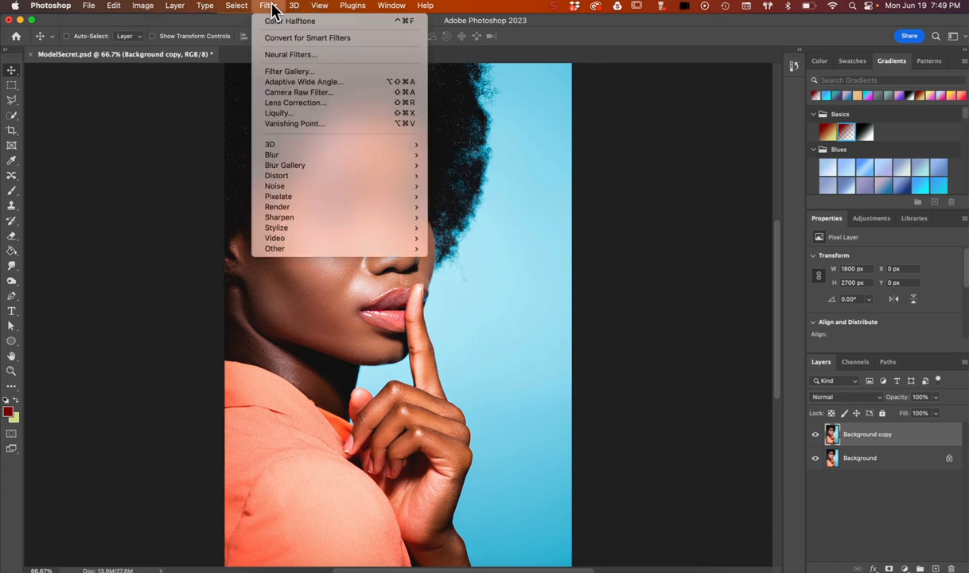
pyautogui.click(280, 72)
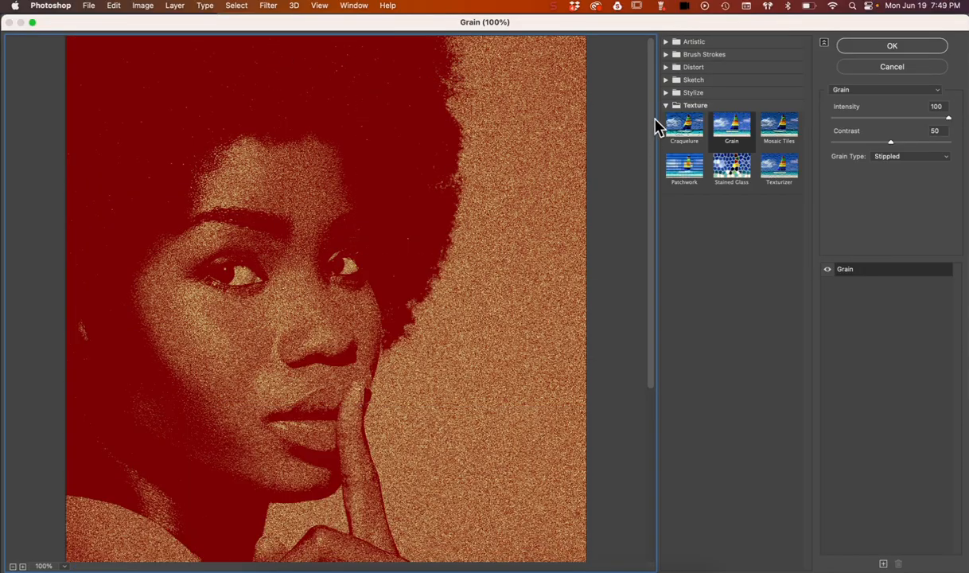
pyautogui.click(666, 105)
pyautogui.click(666, 42)
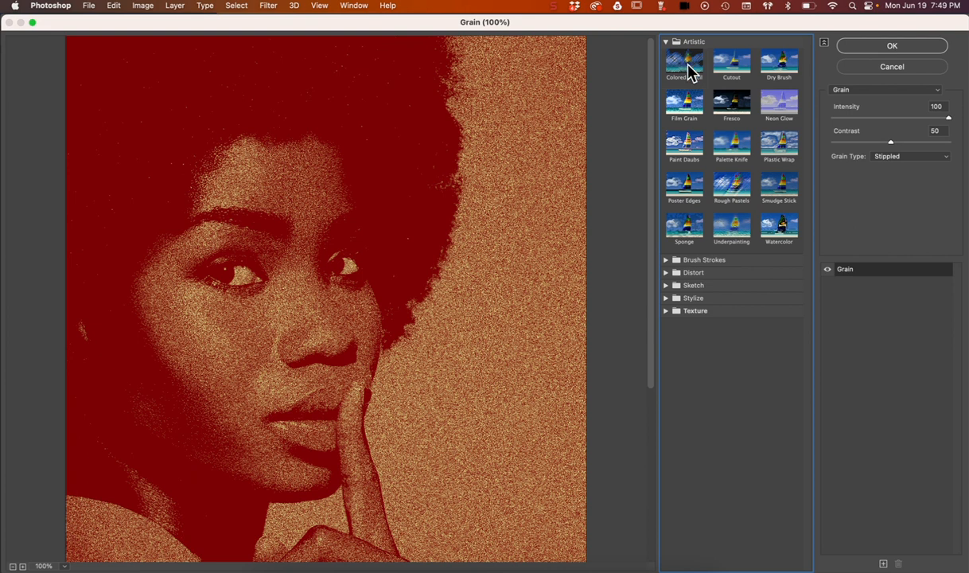
pyautogui.click(689, 151)
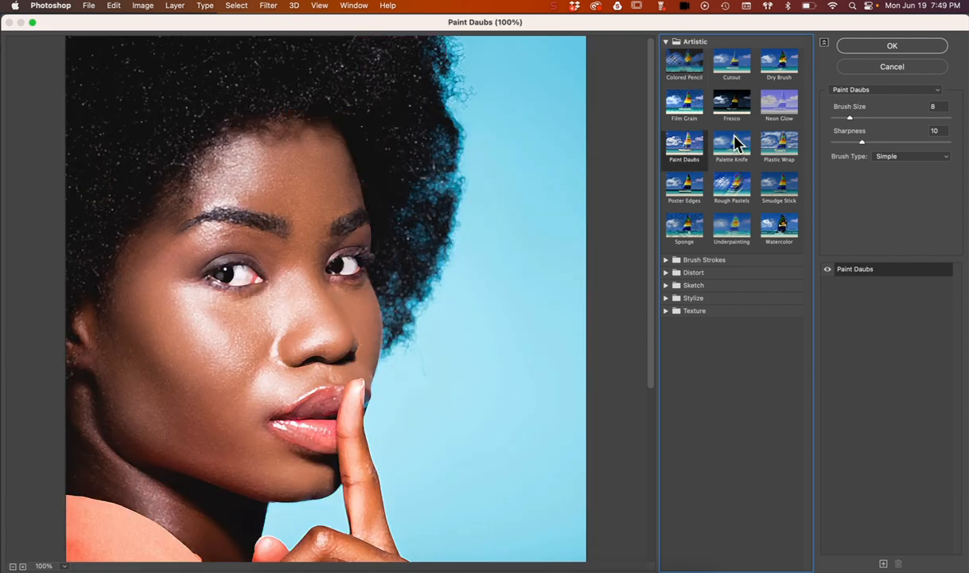
# Step: Set the Paint Daubs brush size to 24 and sharpness to 33, previewing the whole image
pyautogui.click(849, 118)
pyautogui.moveTo(848, 118); pyautogui.dragTo(886, 118)
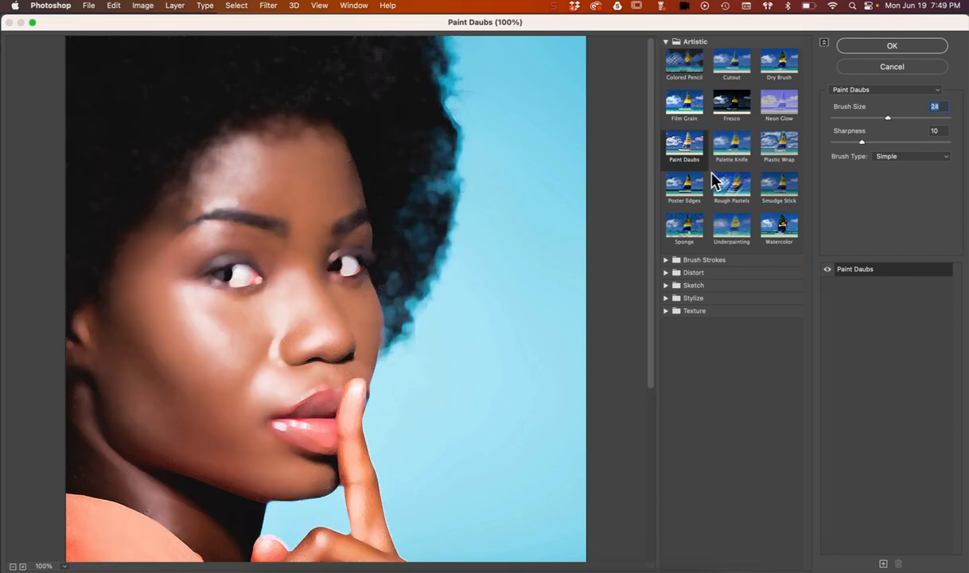
pyautogui.press('super+0')
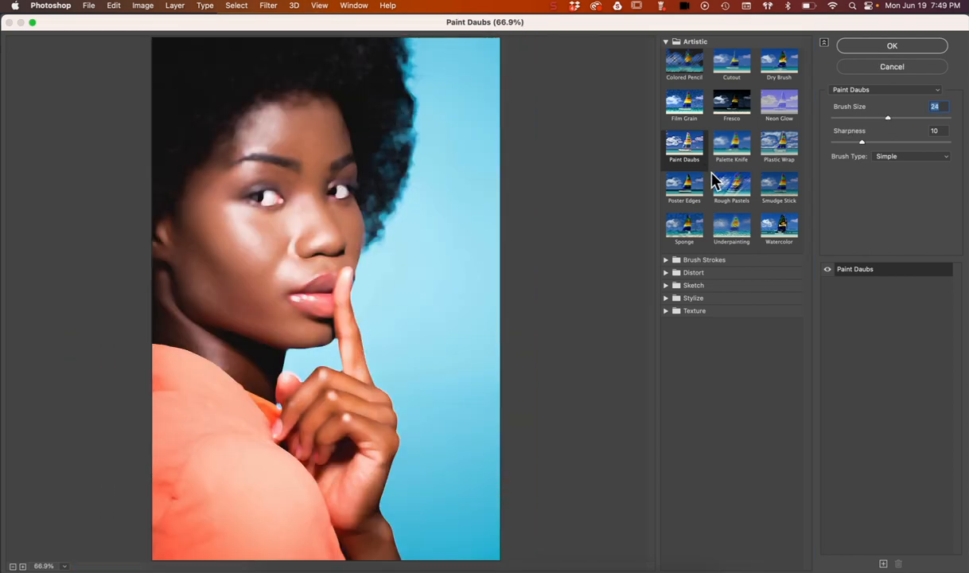
pyautogui.moveTo(865, 144); pyautogui.dragTo(929, 140)
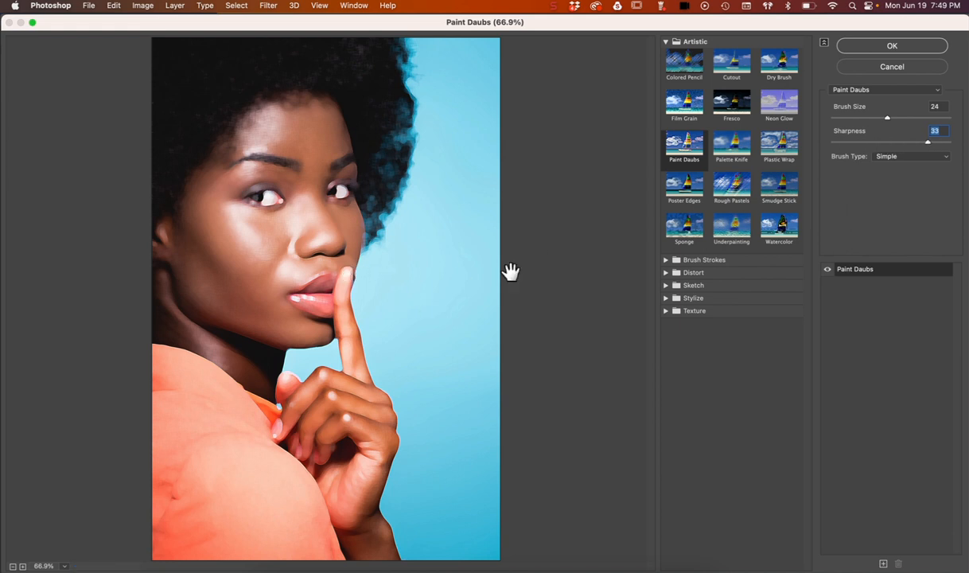
# Step: Reduce the Paint Daubs brush size to 14, keep the Simple brush type, and apply the filter
pyautogui.click(864, 117)
pyautogui.moveTo(863, 118); pyautogui.dragTo(870, 119)
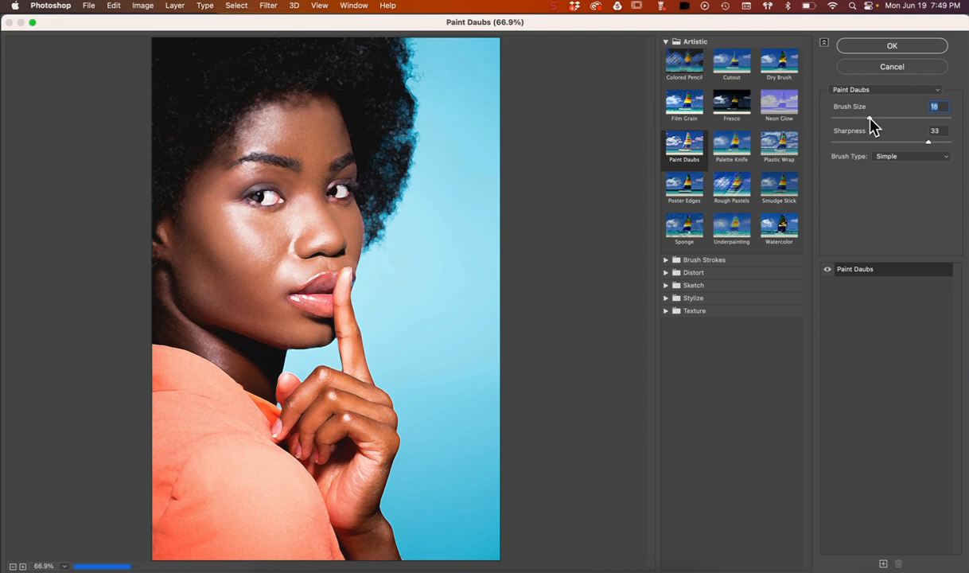
pyautogui.moveTo(868, 119); pyautogui.dragTo(861, 119)
pyautogui.moveTo(863, 119); pyautogui.dragTo(865, 119)
pyautogui.click(925, 159)
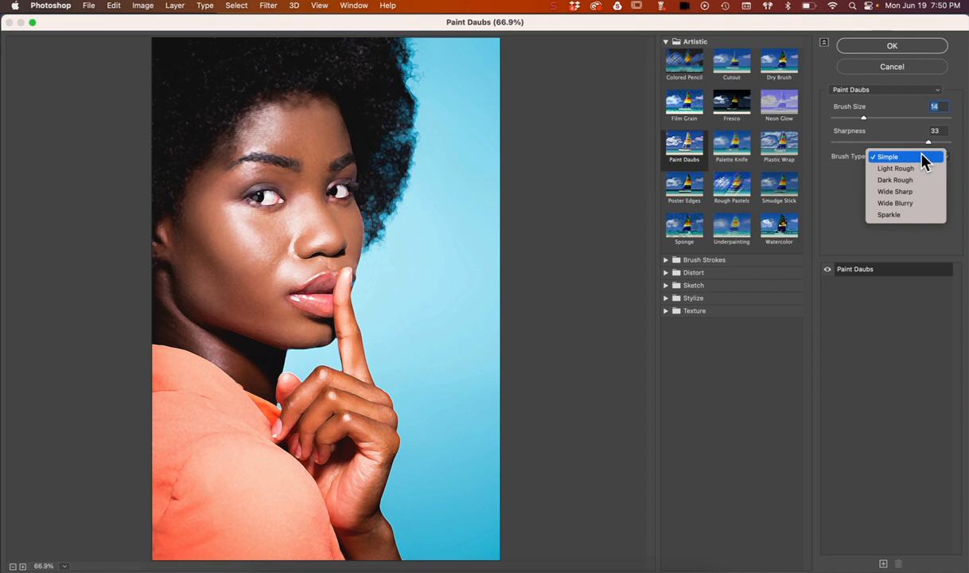
pyautogui.click(838, 178)
pyautogui.click(875, 50)
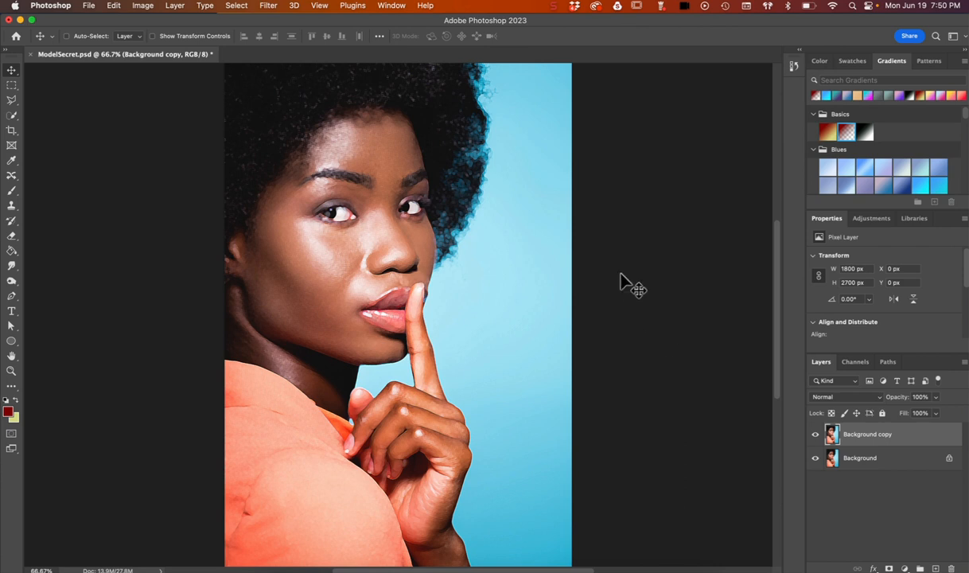
# Step: Apply a Surface Blur to the Background copy layer with a raised radius and a slightly lowered threshold
pyautogui.click(272, 6)
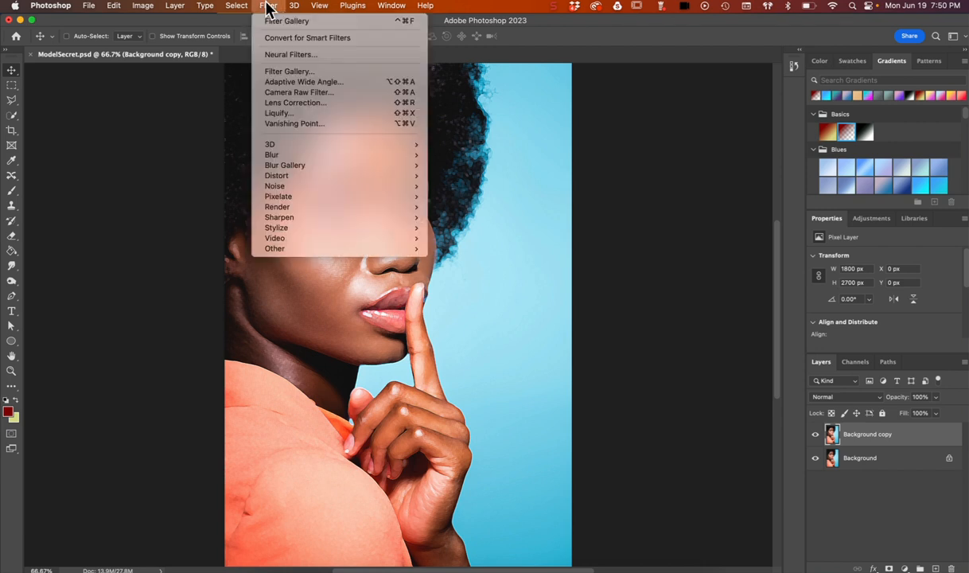
pyautogui.moveTo(278, 158)
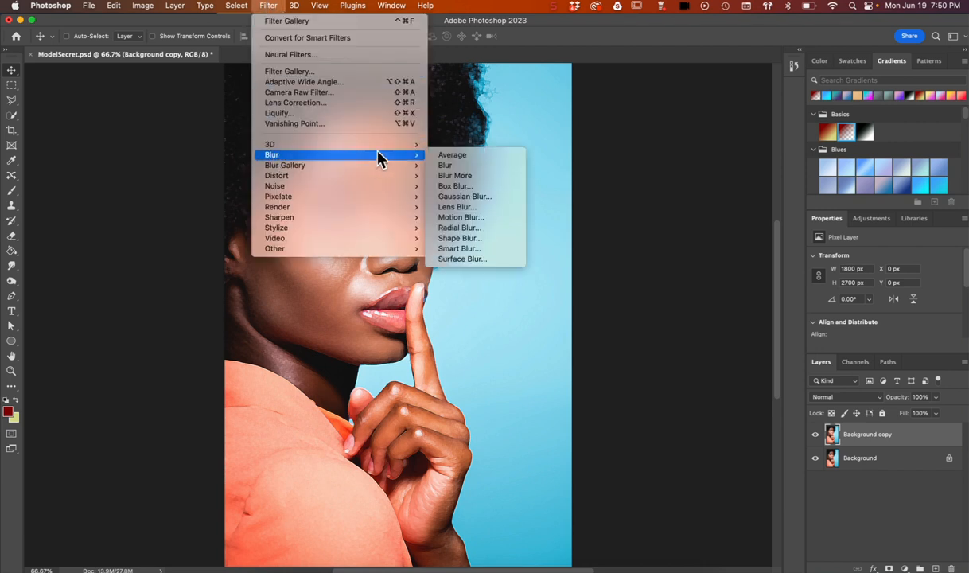
pyautogui.click(468, 259)
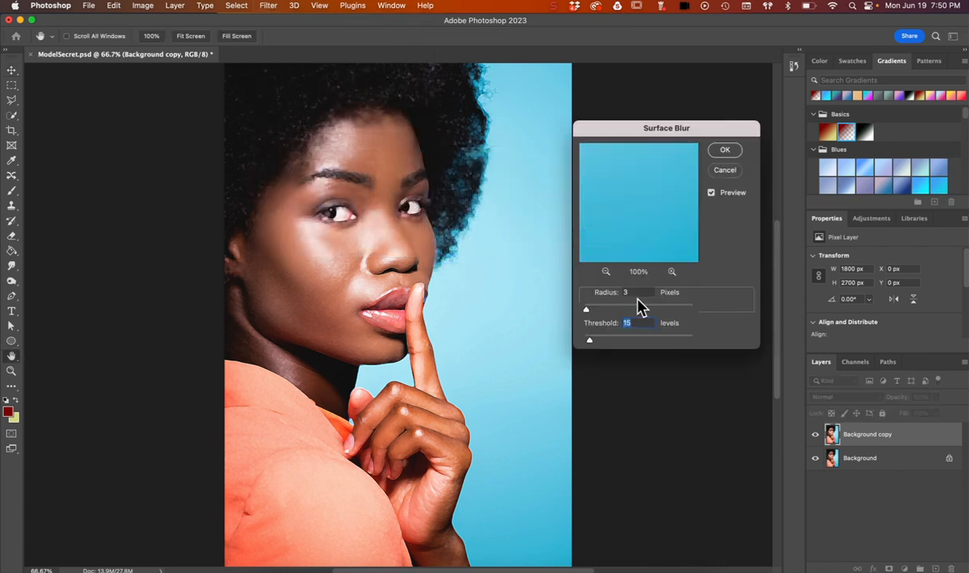
pyautogui.moveTo(590, 310); pyautogui.dragTo(611, 310)
pyautogui.moveTo(653, 227); pyautogui.dragTo(653, 227)
pyautogui.moveTo(602, 315)
pyautogui.mouseDown()
pyautogui.moveTo(627, 317)
pyautogui.moveTo(614, 312)
pyautogui.mouseUp()
pyautogui.moveTo(591, 341)
pyautogui.mouseDown()
pyautogui.moveTo(606, 342)
pyautogui.moveTo(587, 340)
pyautogui.mouseUp()
pyautogui.click(725, 151)
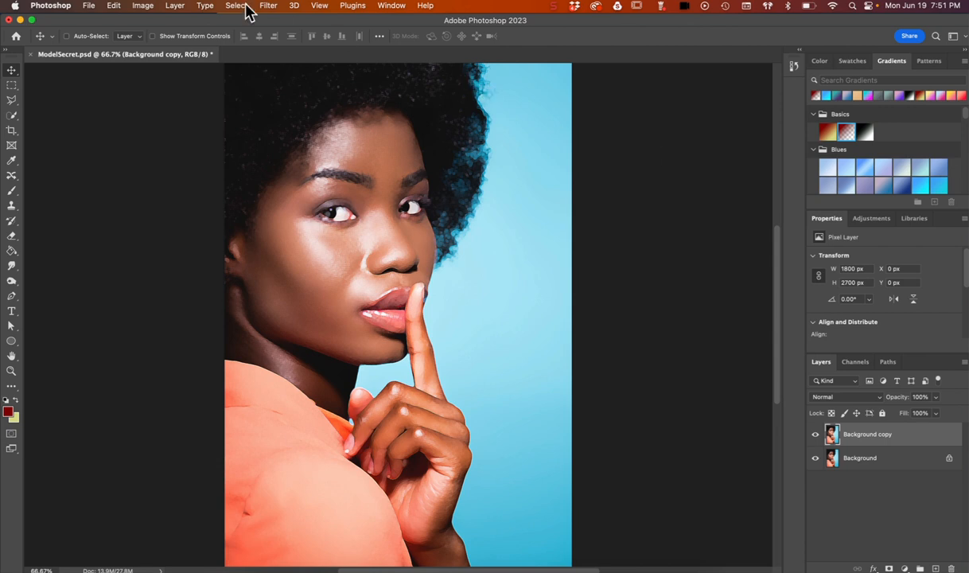
# Step: Apply a Hue/Saturation adjustment to the Background copy layer with a slight negative hue shift
pyautogui.click(144, 6)
pyautogui.moveTo(148, 37)
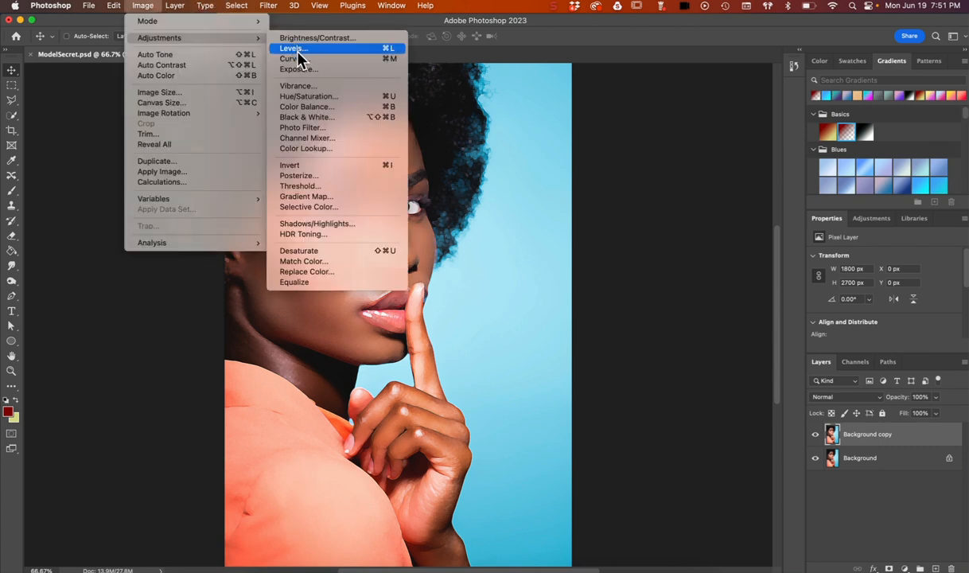
pyautogui.click(324, 102)
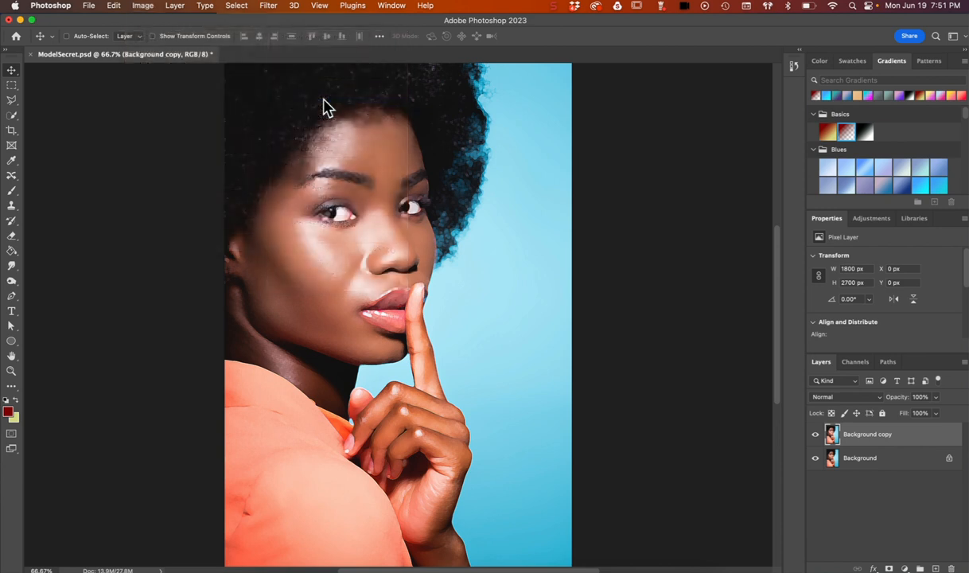
pyautogui.moveTo(645, 93); pyautogui.dragTo(628, 68)
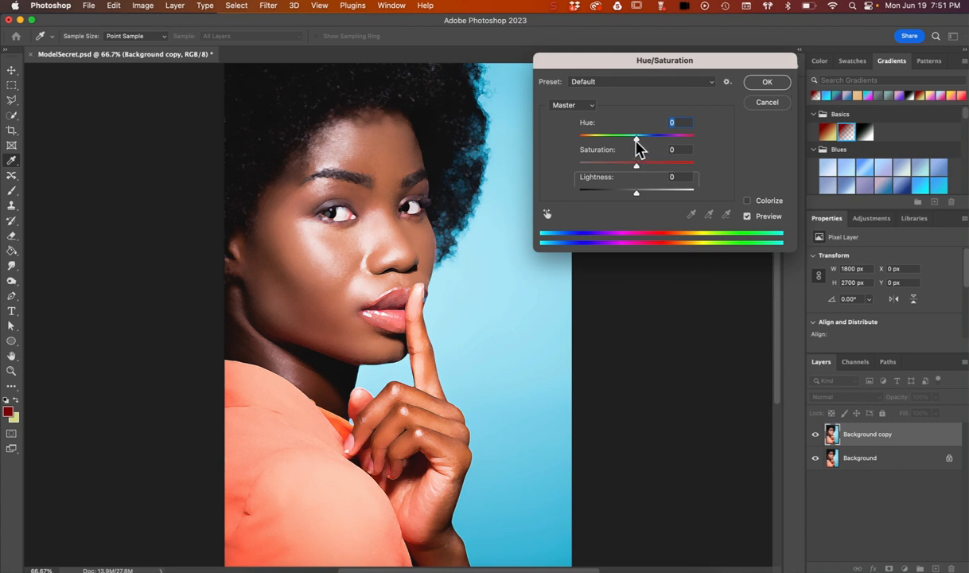
pyautogui.moveTo(636, 141)
pyautogui.mouseDown()
pyautogui.moveTo(688, 138)
pyautogui.moveTo(579, 139)
pyautogui.moveTo(640, 151)
pyautogui.mouseUp()
pyautogui.moveTo(634, 146); pyautogui.dragTo(634, 145)
pyautogui.press('Down')
pyautogui.click(768, 84)
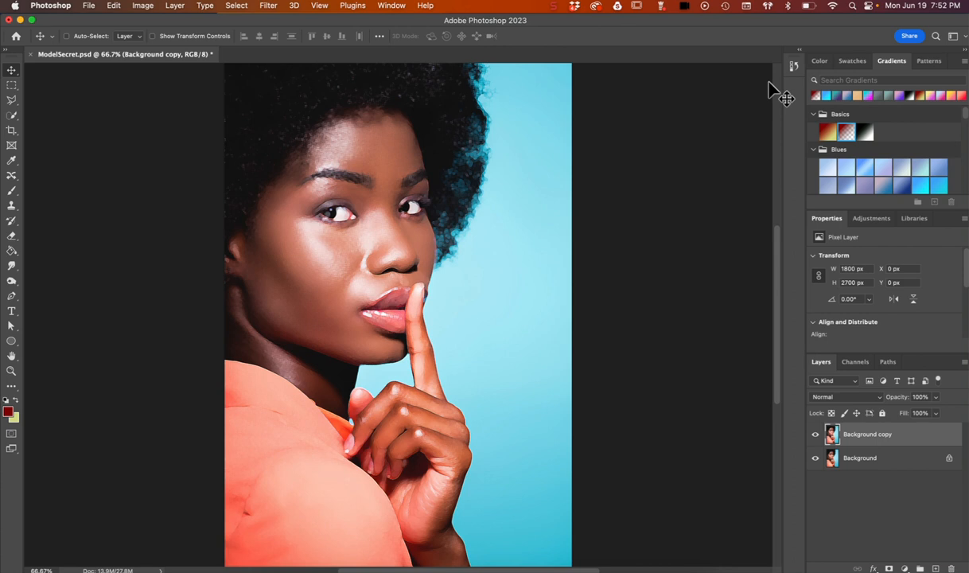
# Step: Apply a Brightness/Contrast adjustment to the Background copy layer with the contrast set to 45
pyautogui.click(177, 6)
pyautogui.moveTo(148, 7)
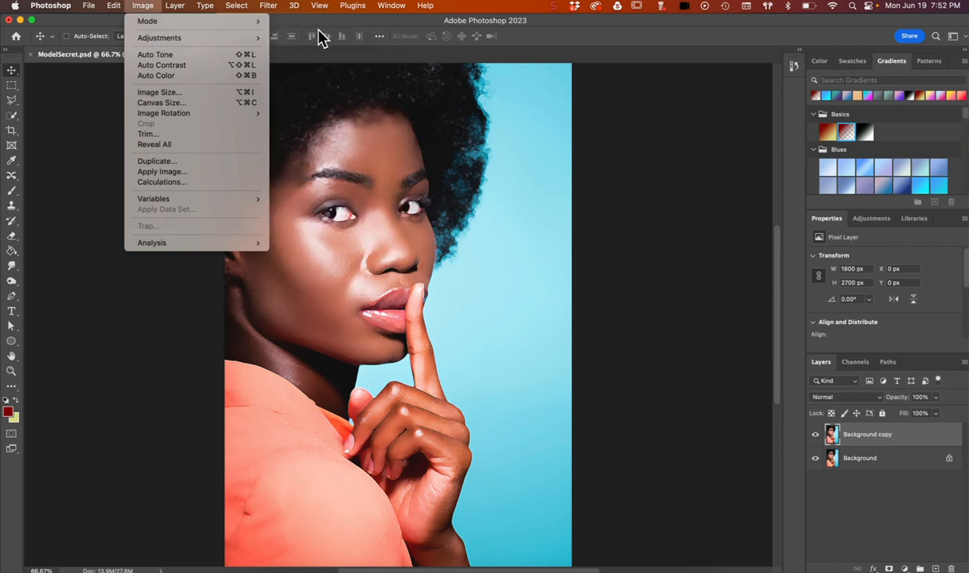
pyautogui.click(290, 38)
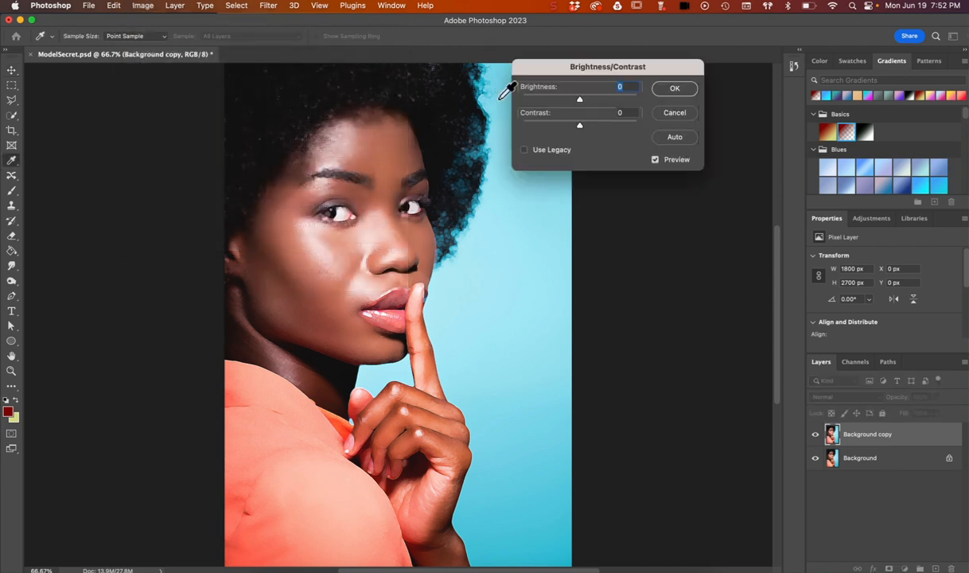
pyautogui.moveTo(615, 68); pyautogui.dragTo(683, 123)
pyautogui.click(647, 179)
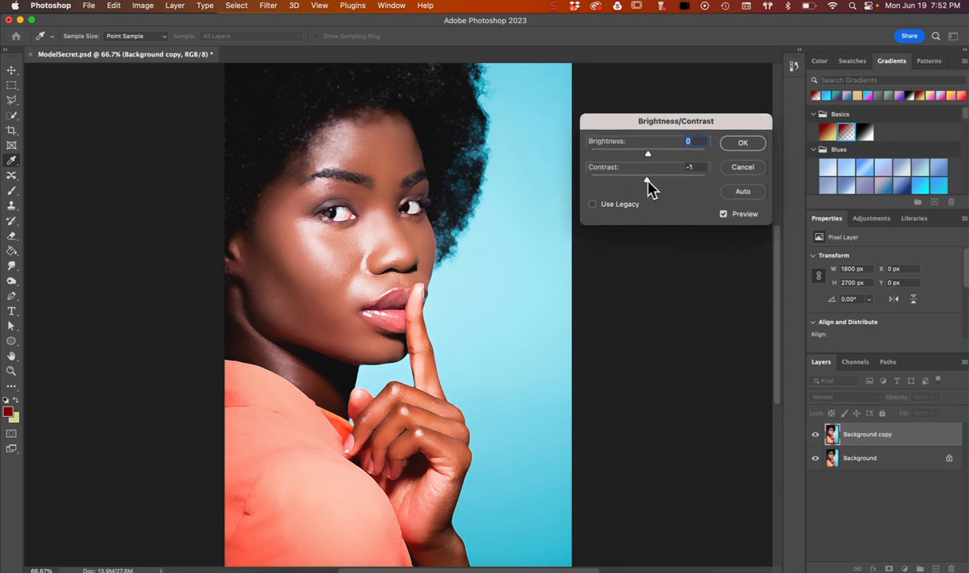
pyautogui.moveTo(659, 180)
pyautogui.mouseDown()
pyautogui.moveTo(683, 181)
pyautogui.moveTo(675, 185)
pyautogui.mouseUp()
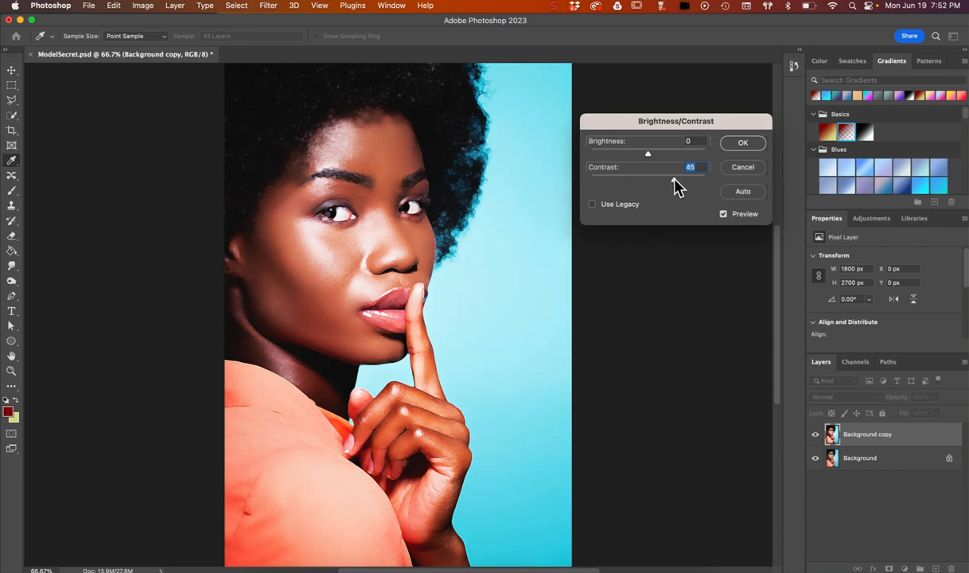
pyautogui.click(735, 144)
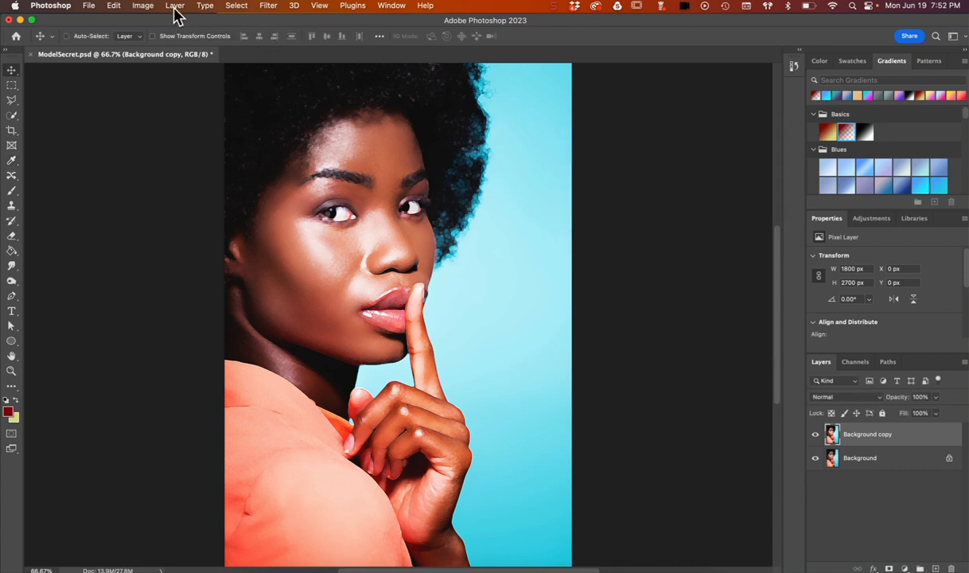
# Step: Apply the Blur More filter to the Background copy layer and compare the result with the original by toggling the layer's visibility
pyautogui.click(240, 7)
pyautogui.moveTo(262, 8)
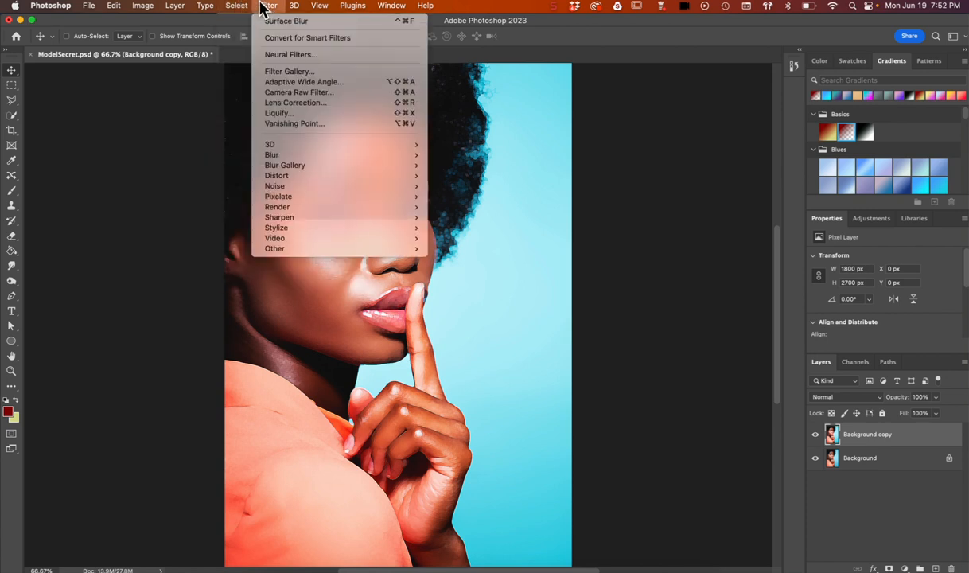
pyautogui.moveTo(314, 155)
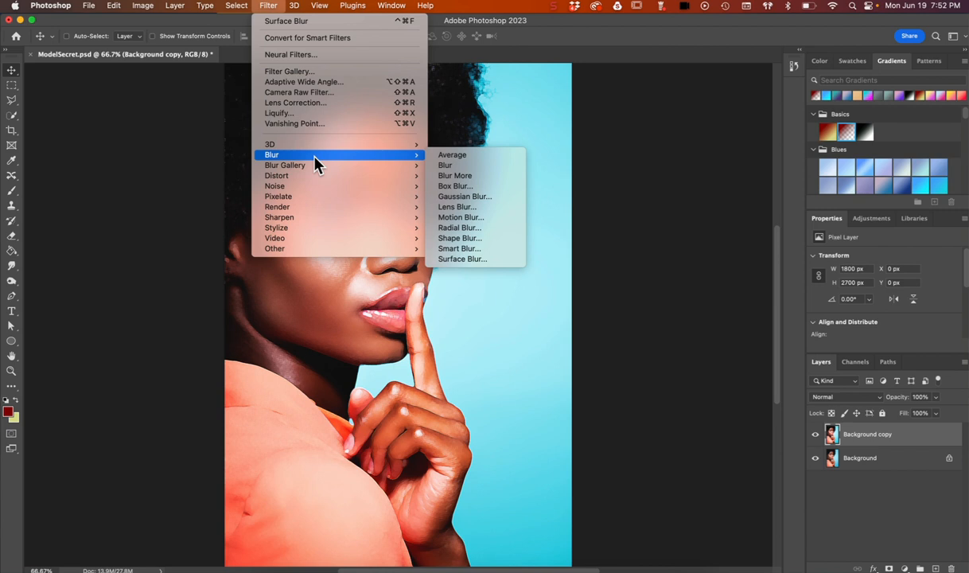
pyautogui.click(456, 175)
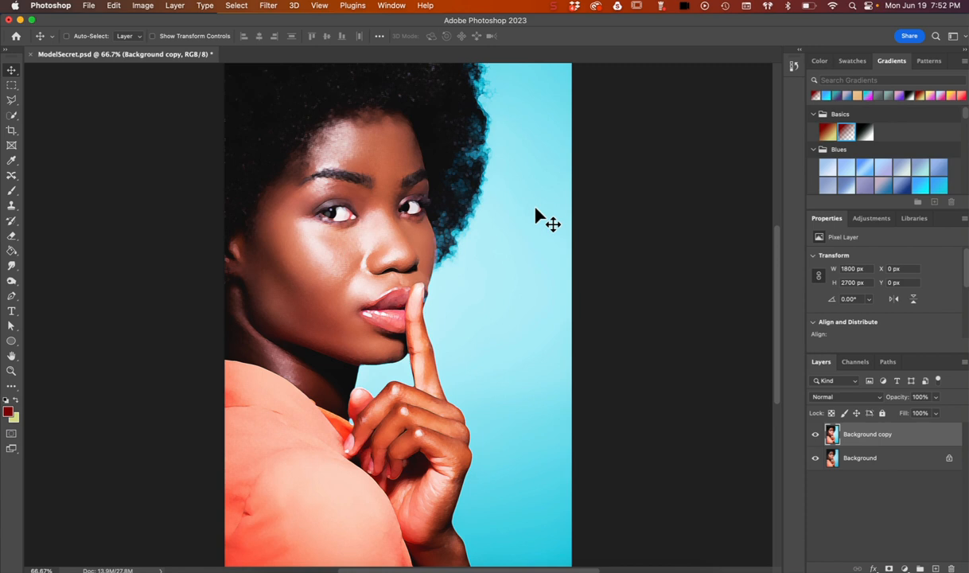
pyautogui.click(816, 440)
pyautogui.click(817, 440)
pyautogui.click(816, 440)
pyautogui.click(816, 440)
pyautogui.click(817, 440)
pyautogui.click(816, 440)
# Step: Draw a circle about 998 px in diameter over the hand on a new layer and move it to about X 704 px, Y 1590 px
pyautogui.click(12, 341)
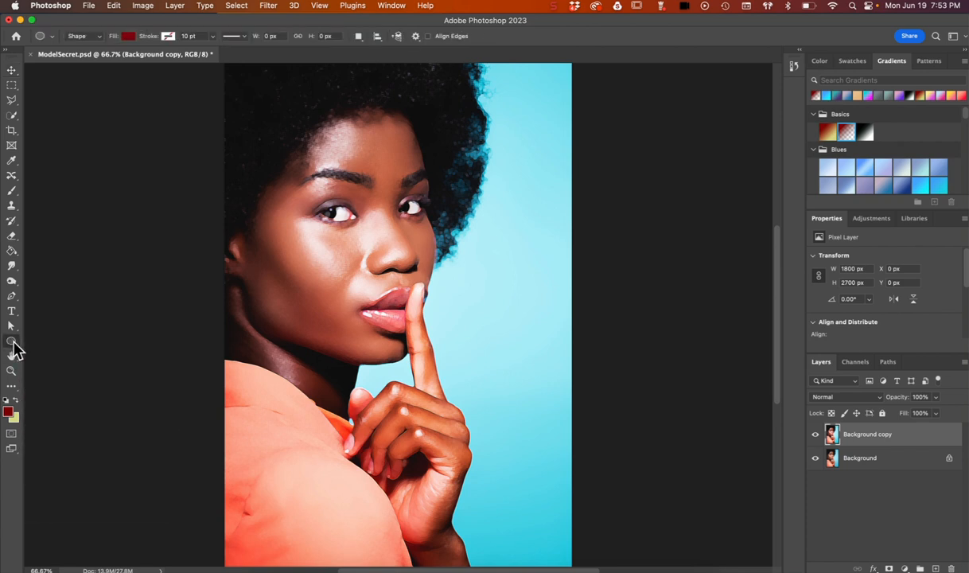
pyautogui.rightClick(12, 343)
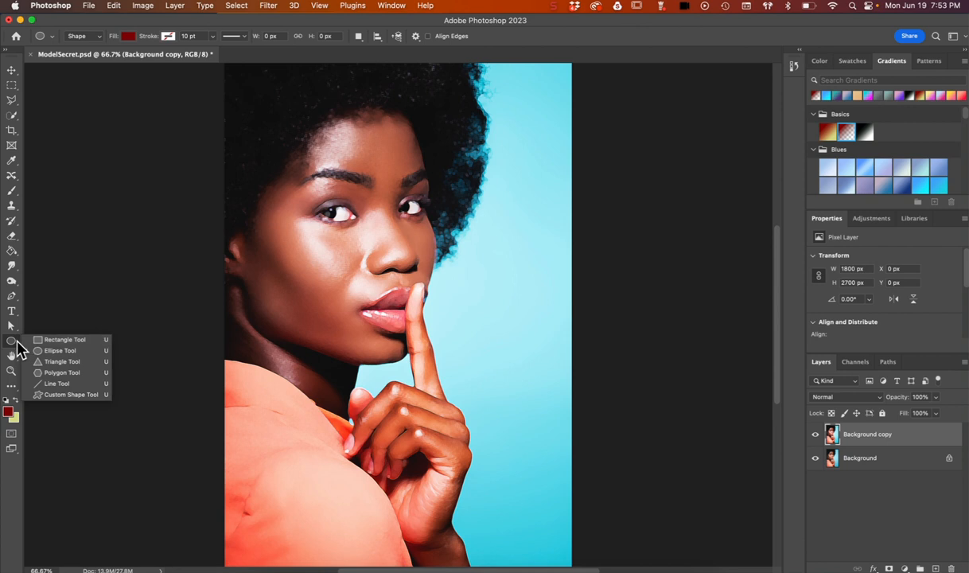
pyautogui.click(13, 343)
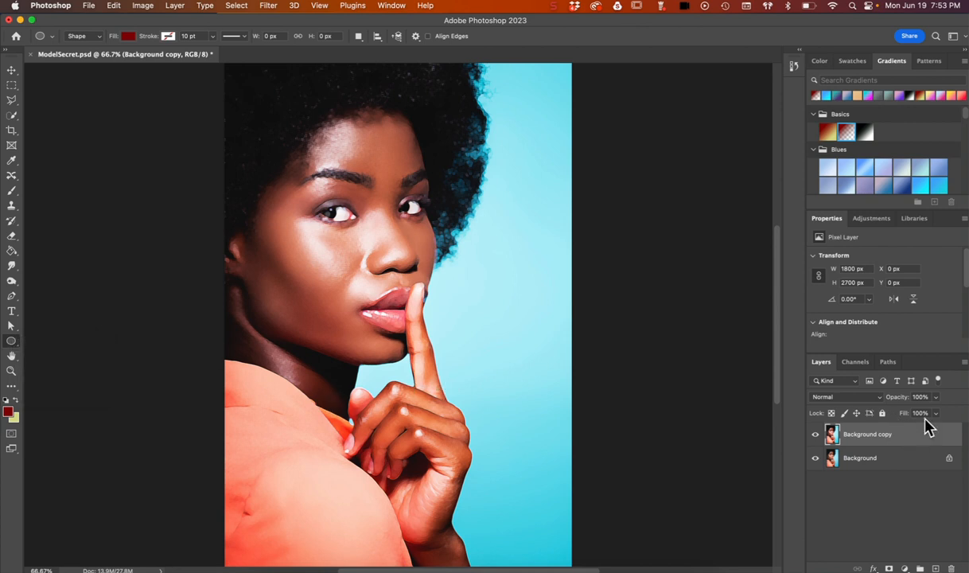
pyautogui.click(936, 568)
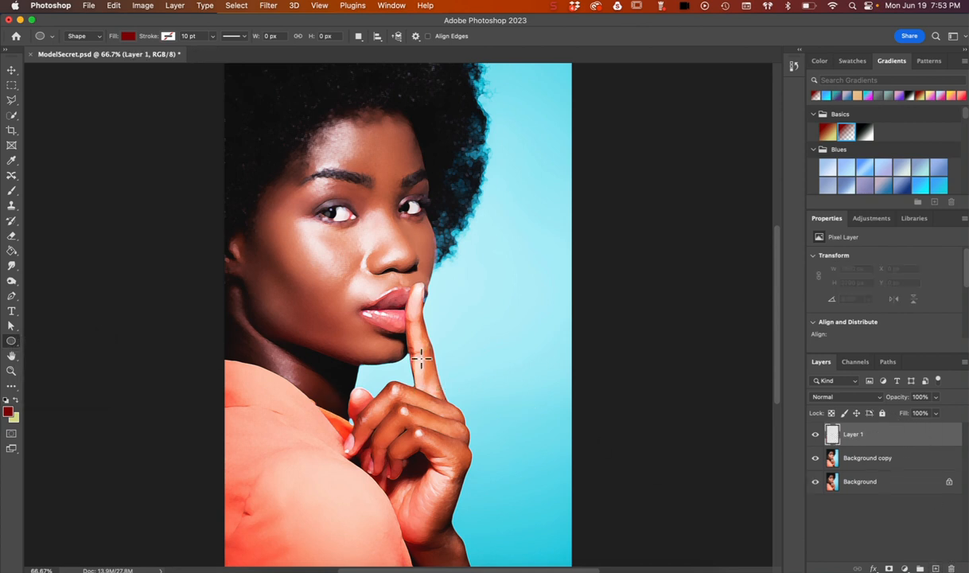
pyautogui.moveTo(326, 372); pyautogui.dragTo(560, 565)
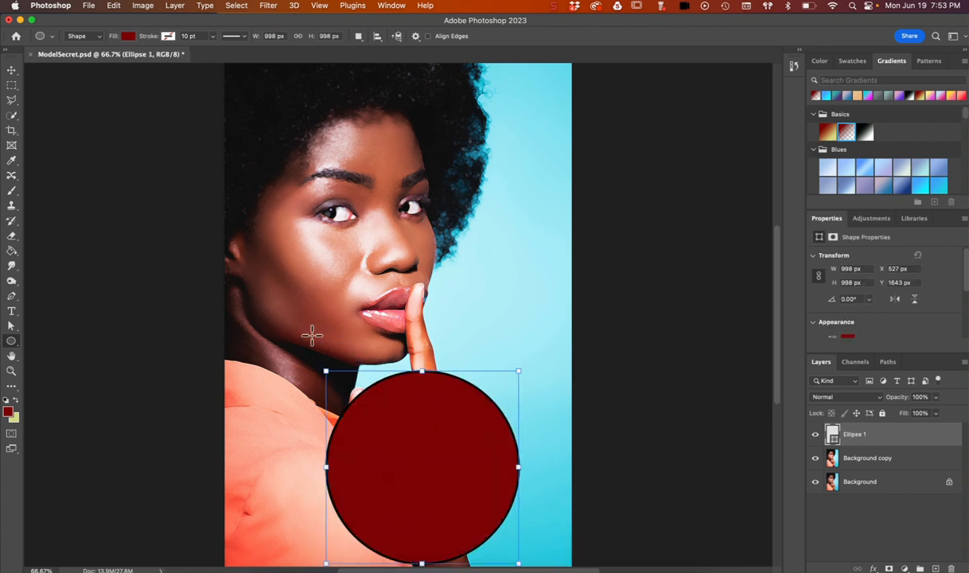
pyautogui.click(11, 70)
pyautogui.moveTo(470, 445); pyautogui.dragTo(506, 432)
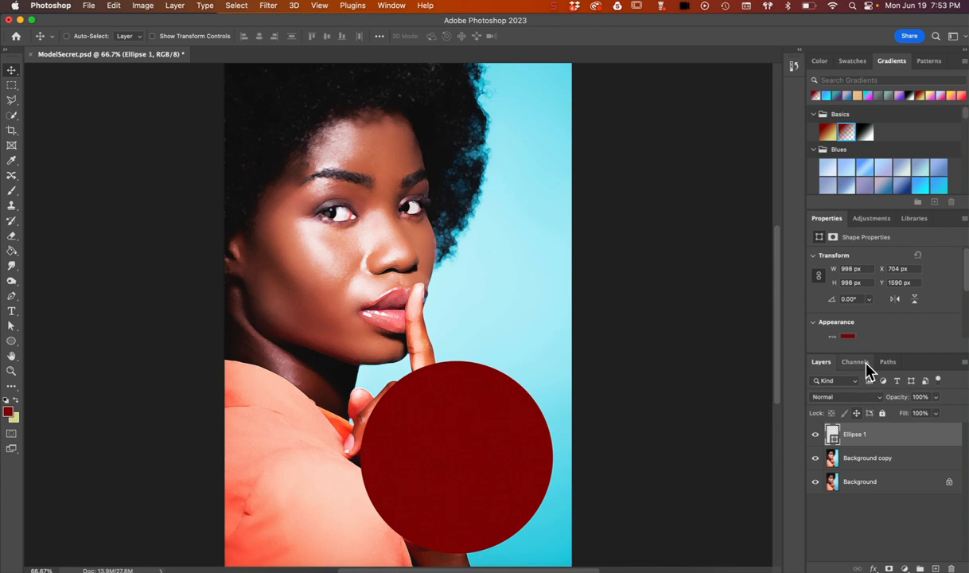
# Step: Change the circle's fill color to light yellow
pyautogui.scroll(-3, 875, 332)
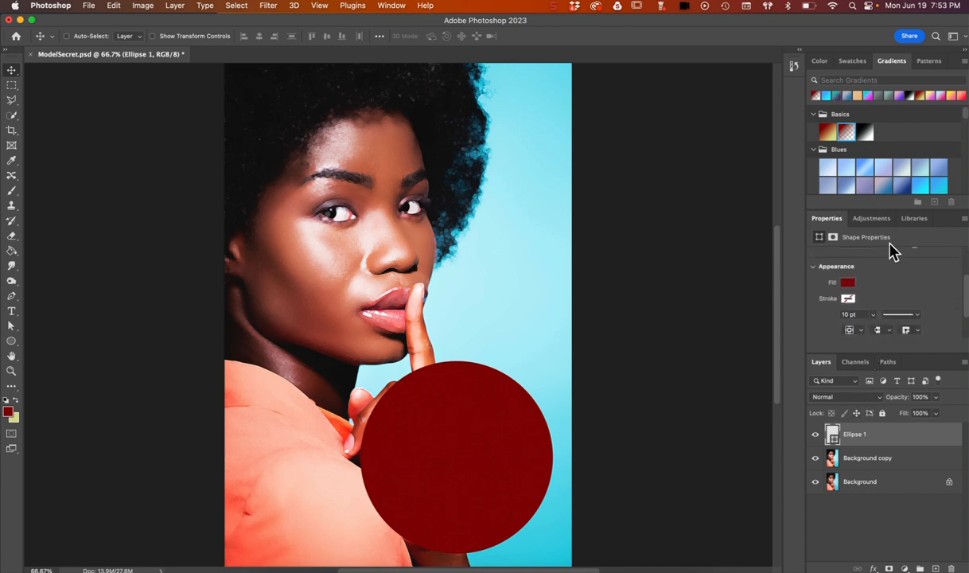
pyautogui.click(847, 283)
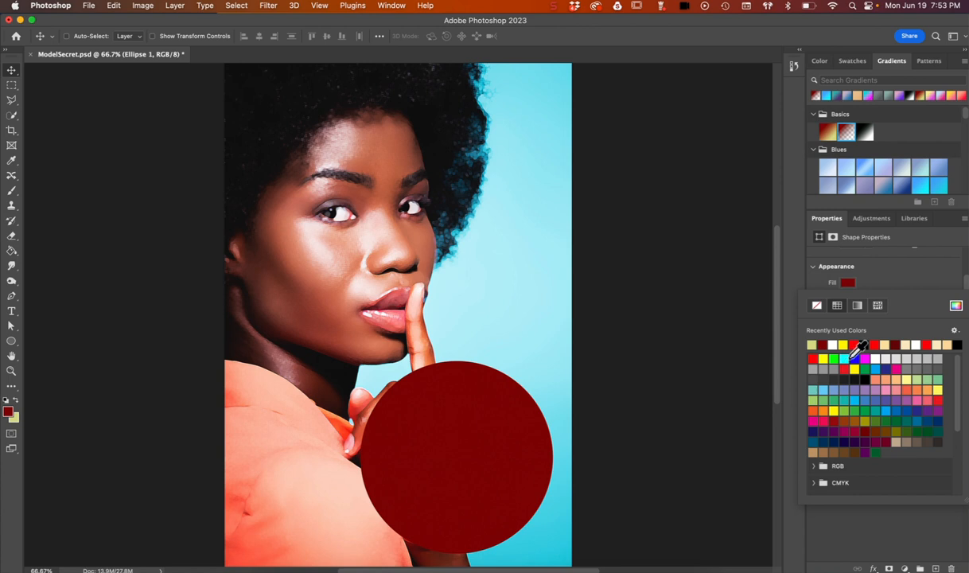
pyautogui.click(906, 381)
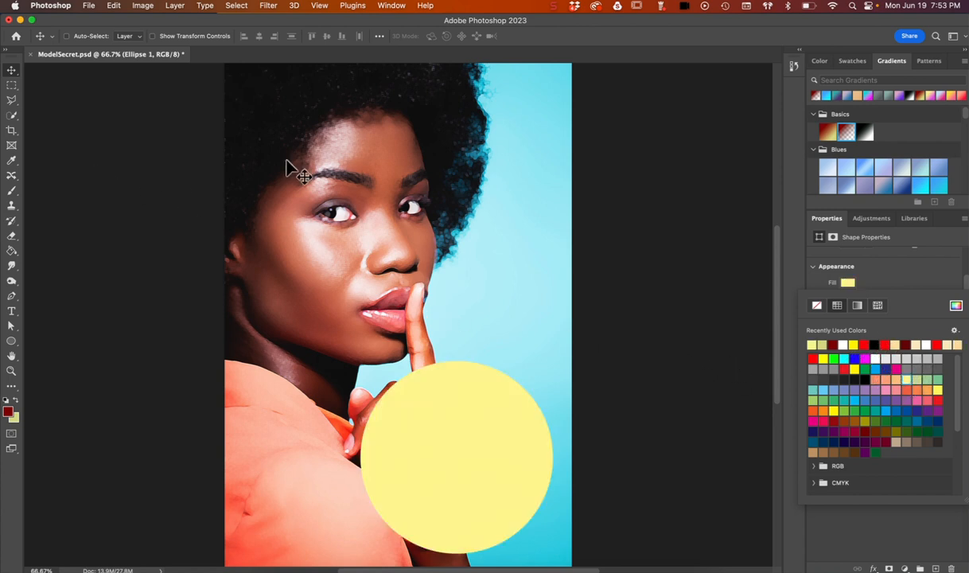
pyautogui.click(669, 358)
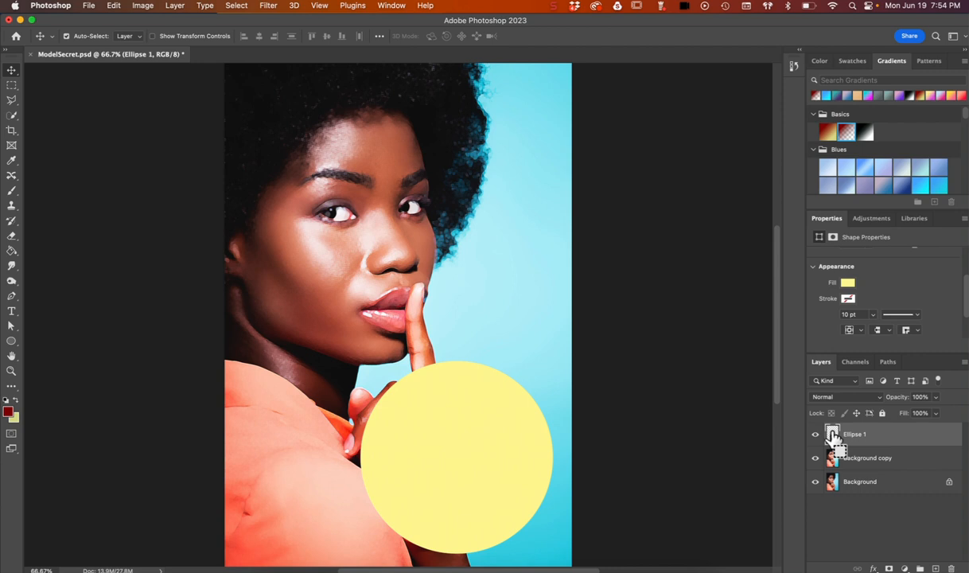
# Step: Load the circle as a selection, add a Black, White gradient inside it on a new layer, and toggle that layer to compare
pyautogui.keyDown('super'); pyautogui.click(832, 435); pyautogui.keyUp('super')
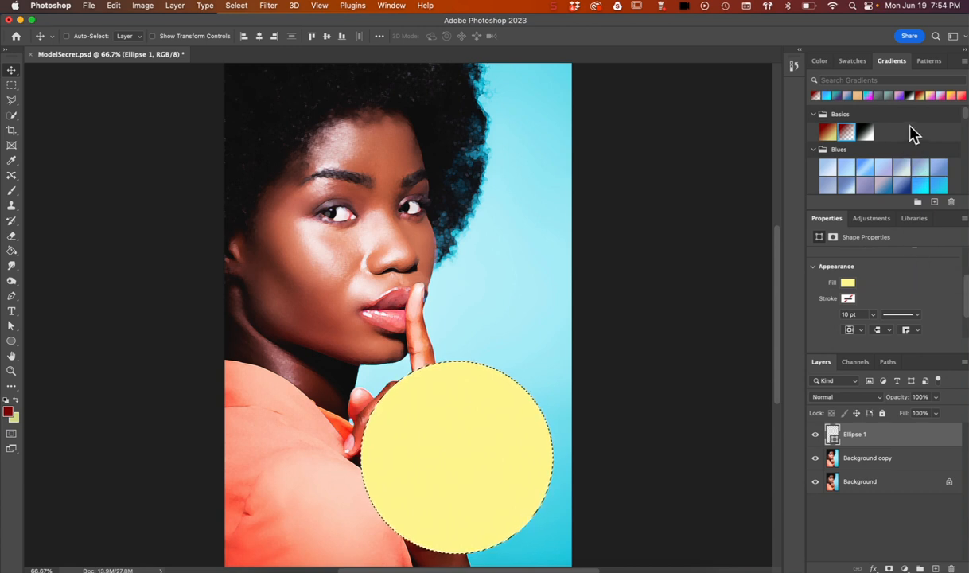
pyautogui.click(936, 568)
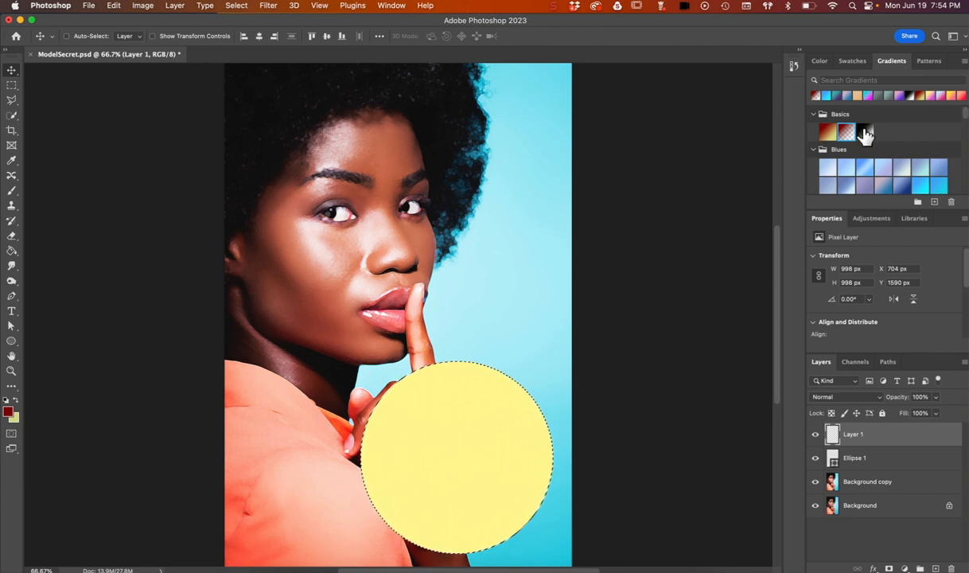
pyautogui.click(865, 135)
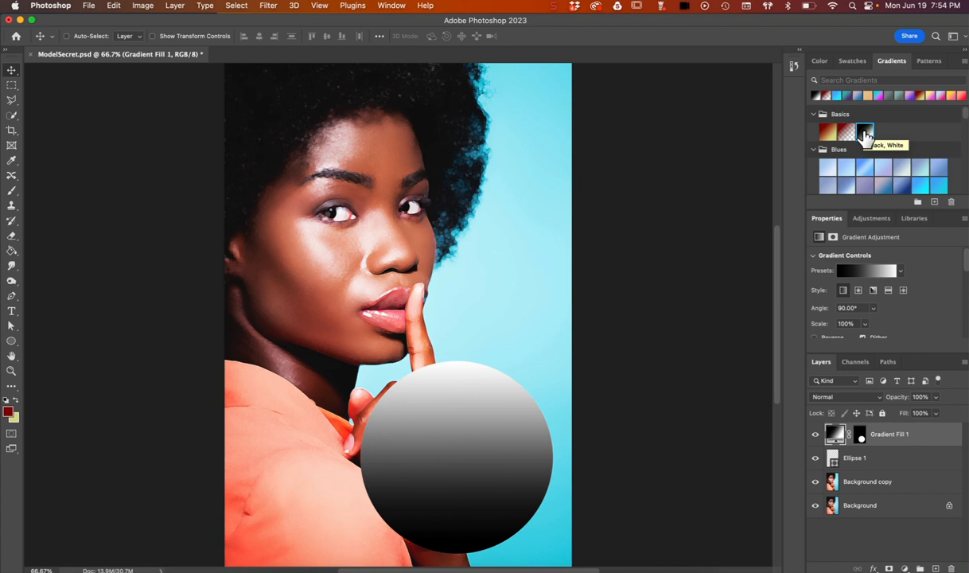
pyautogui.click(815, 435)
pyautogui.click(814, 436)
pyautogui.click(815, 436)
pyautogui.click(815, 436)
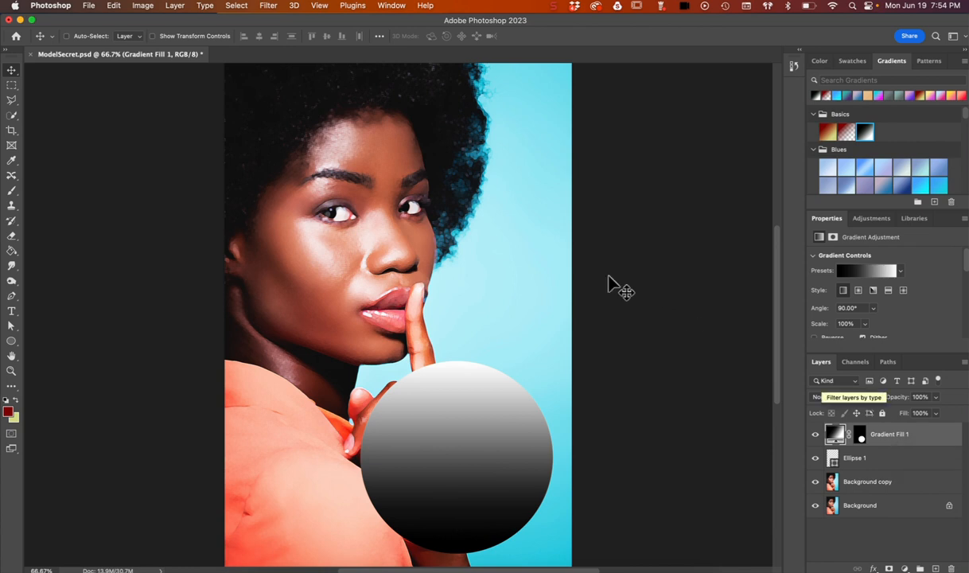
# Step: Rasterize the fill content of the Gradient Fill 1 layer and preview blend modes on it, keeping Normal
pyautogui.click(174, 6)
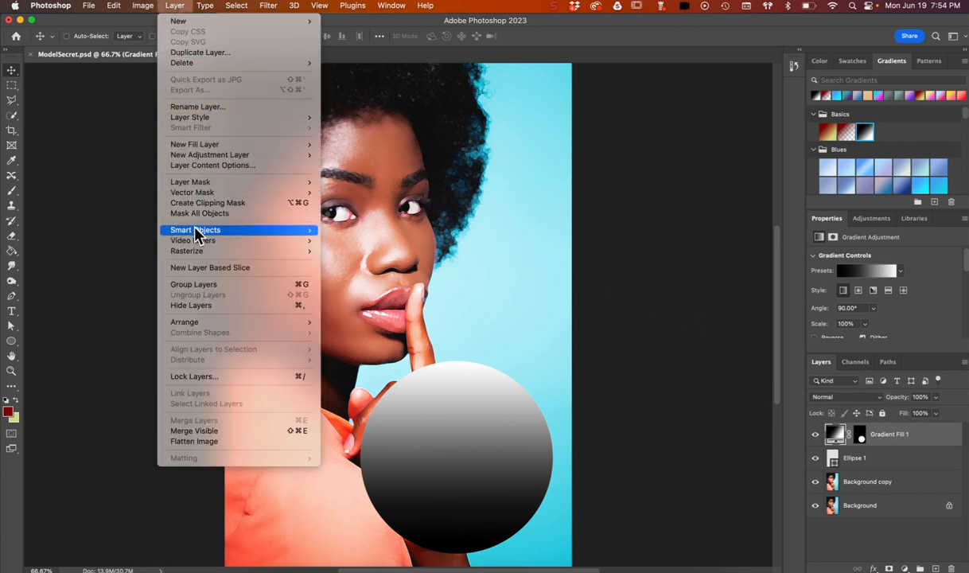
pyautogui.moveTo(199, 250)
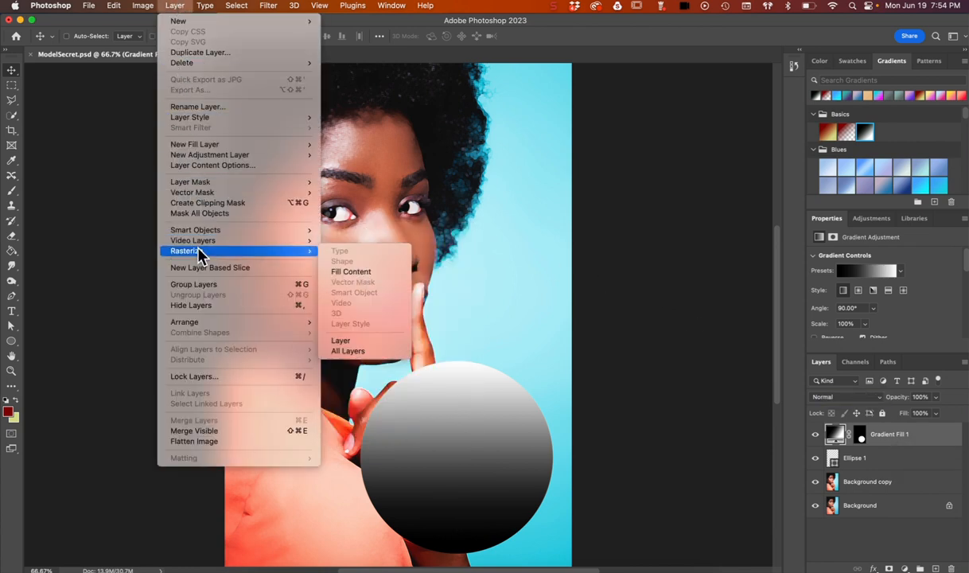
pyautogui.click(341, 273)
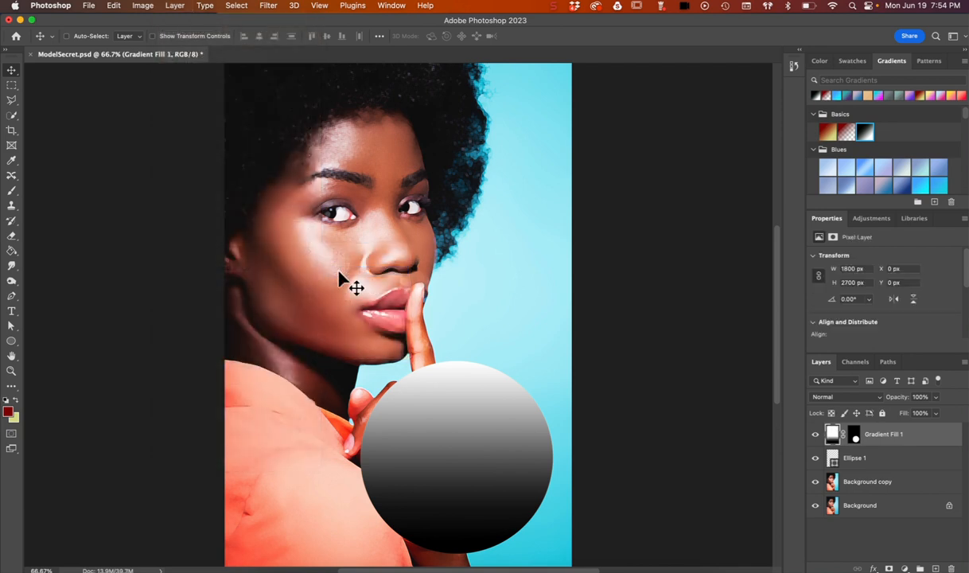
pyautogui.rightClick(931, 443)
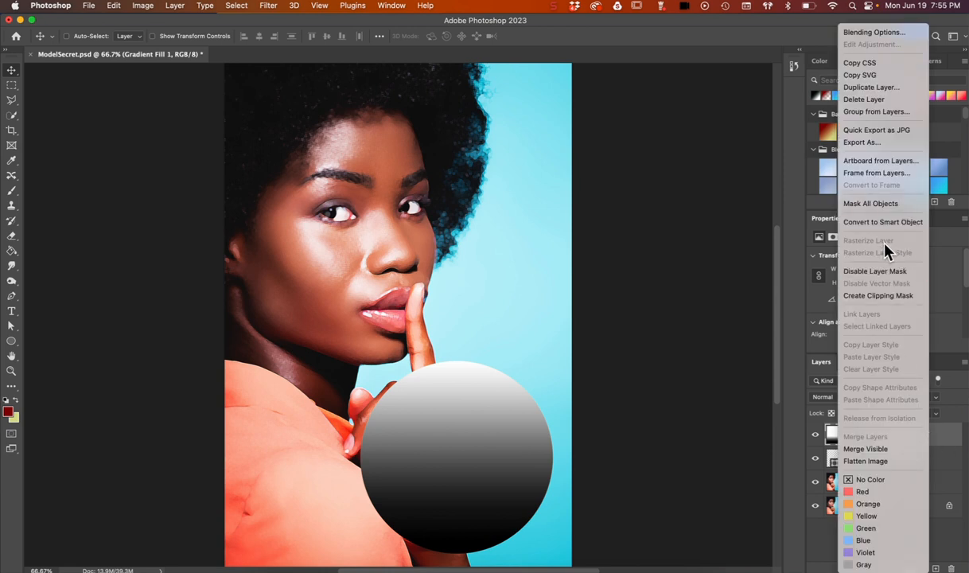
pyautogui.click(942, 438)
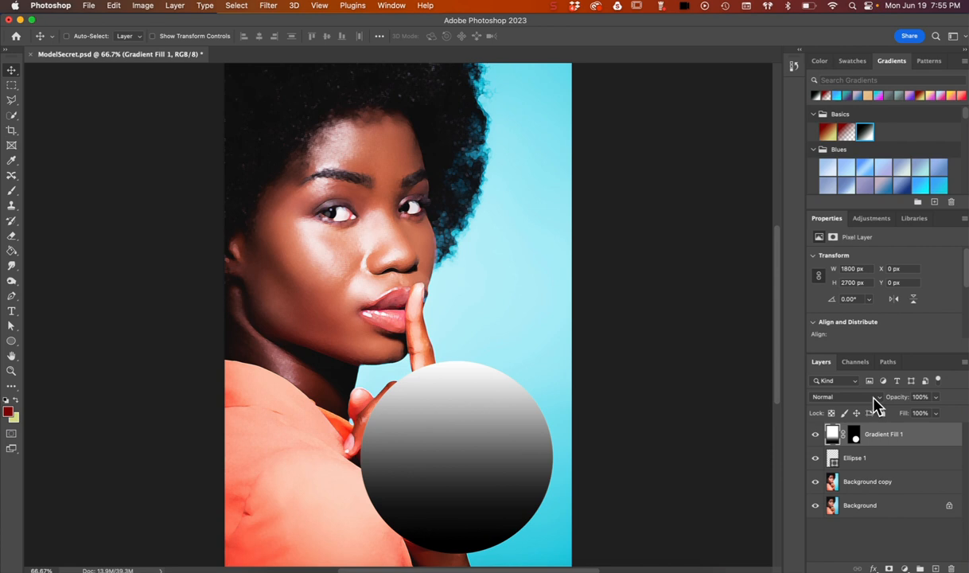
pyautogui.click(875, 396)
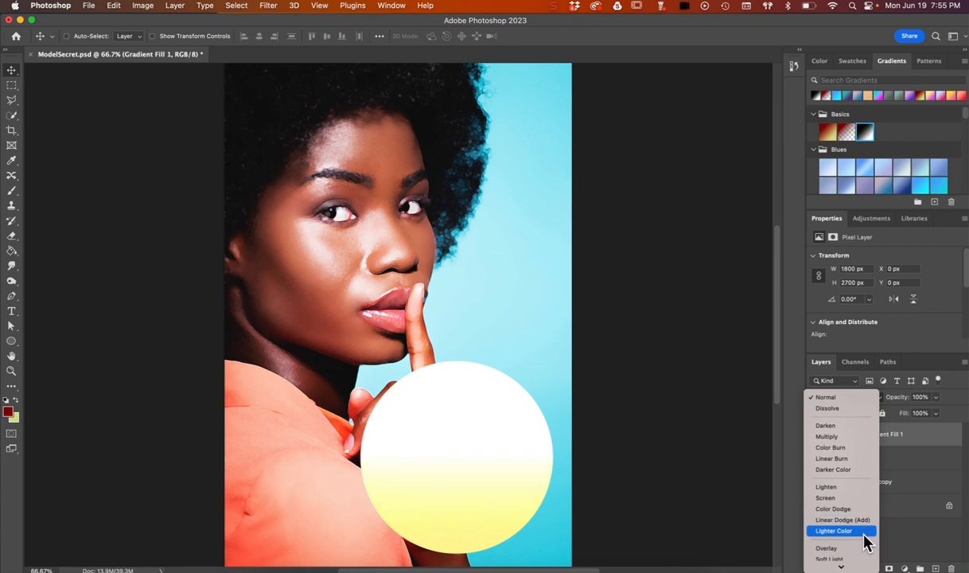
pyautogui.click(943, 434)
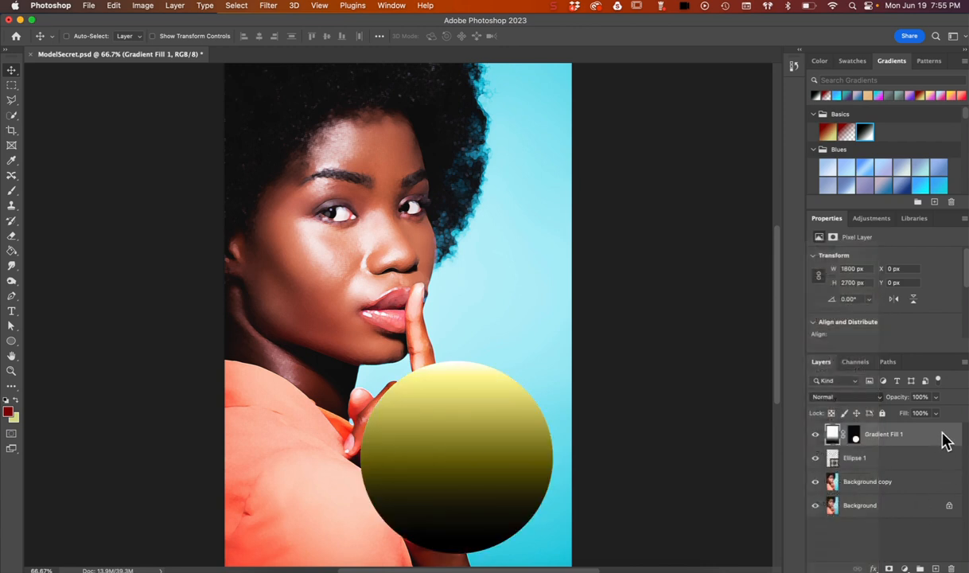
# Step: Choose the Grain texture from the Filter Gallery for the rasterized gradient layer
pyautogui.click(269, 6)
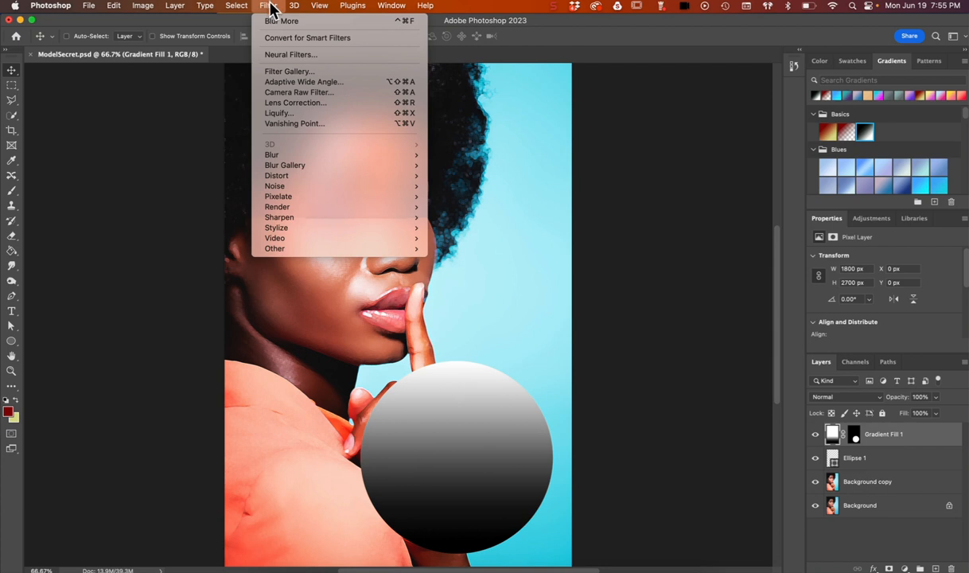
pyautogui.click(267, 70)
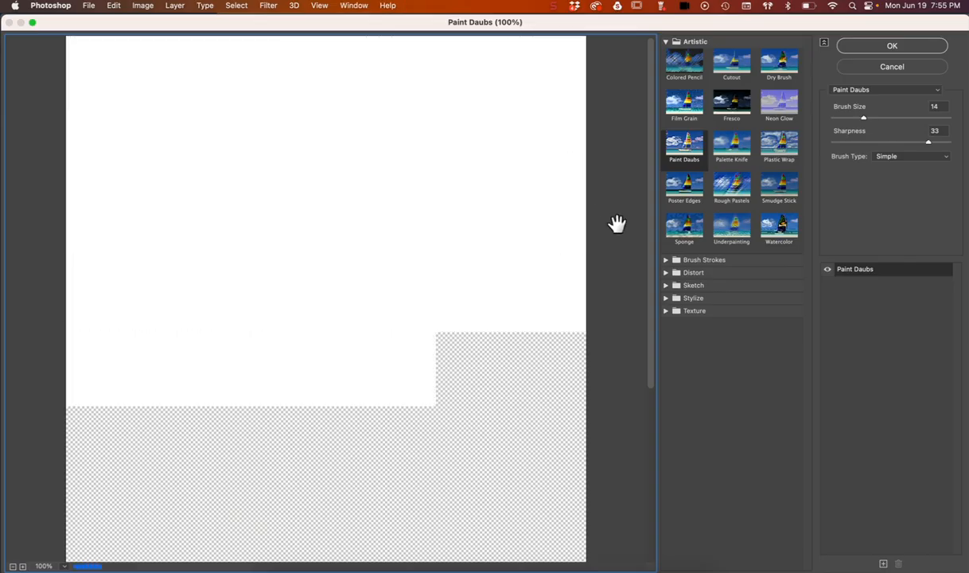
pyautogui.click(716, 312)
pyautogui.click(733, 339)
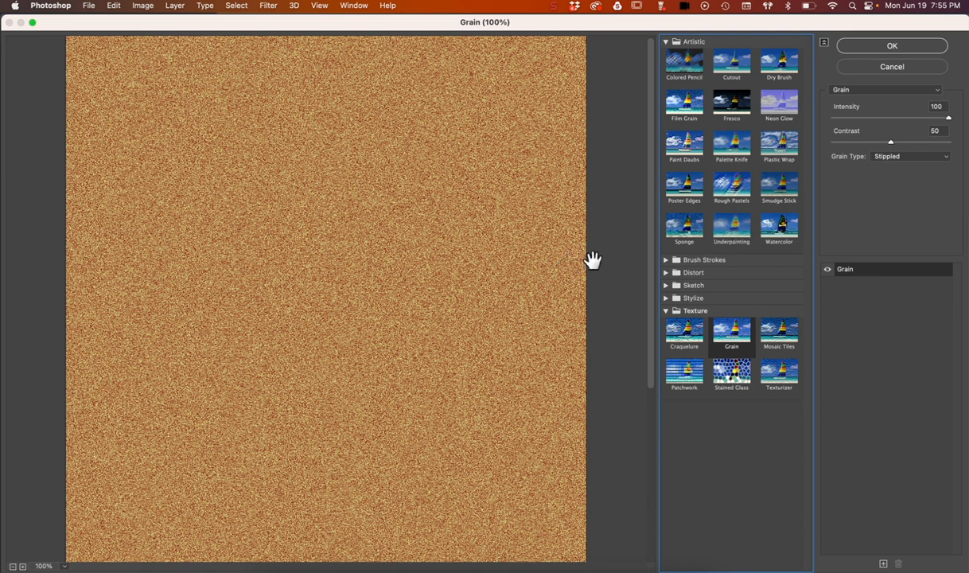
pyautogui.press('super+minus')
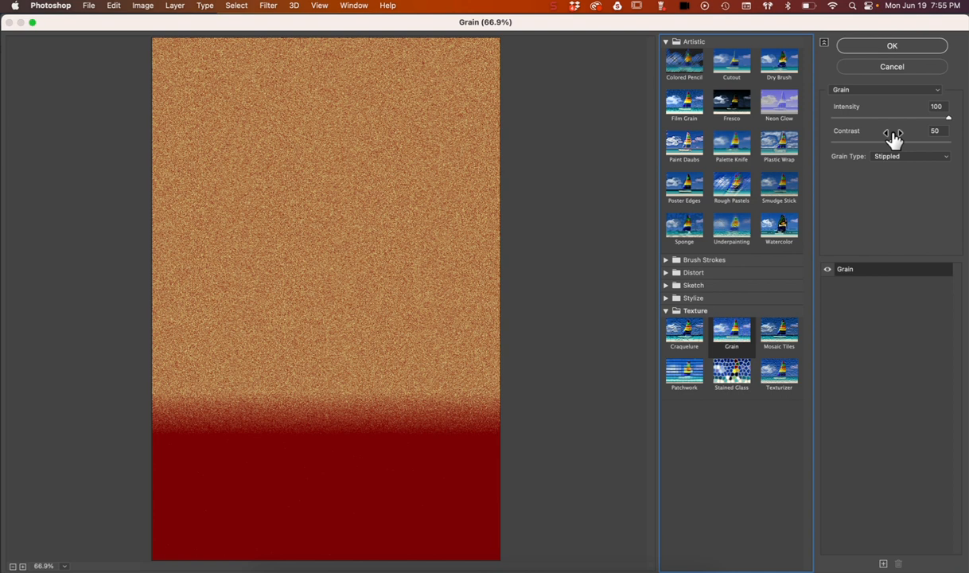
# Step: Set the grain type to Regular, keep intensity 100 and contrast 50, and apply the filter
pyautogui.click(948, 119)
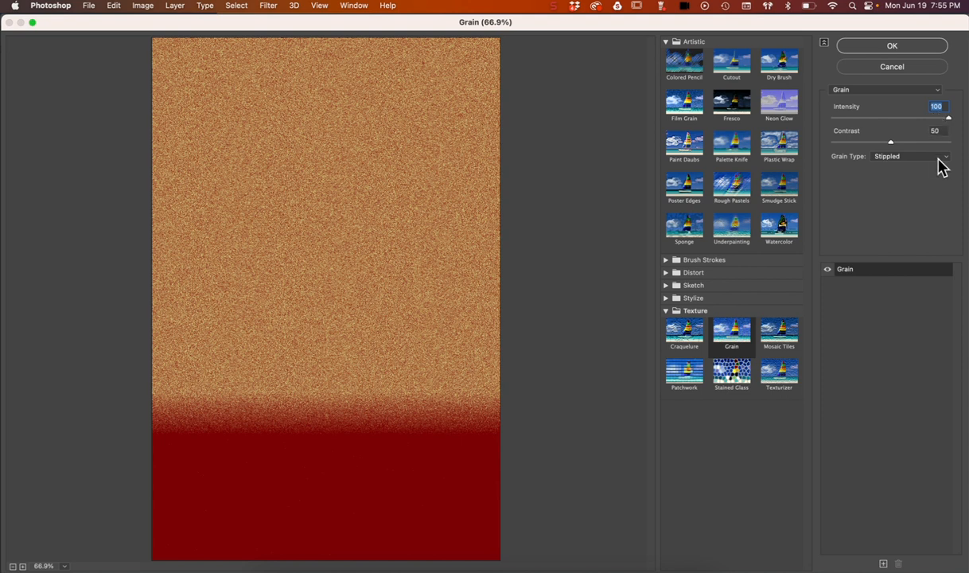
pyautogui.click(919, 158)
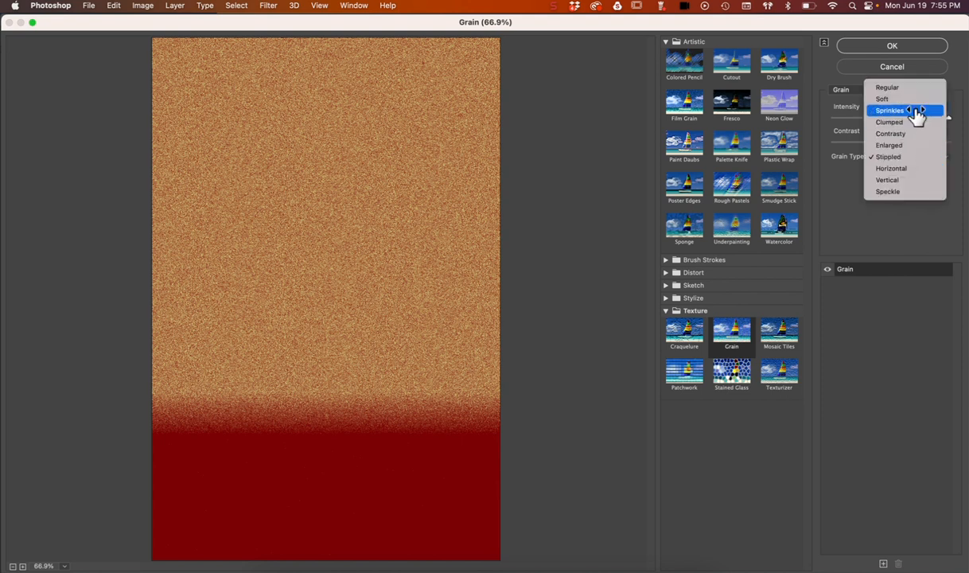
pyautogui.click(914, 89)
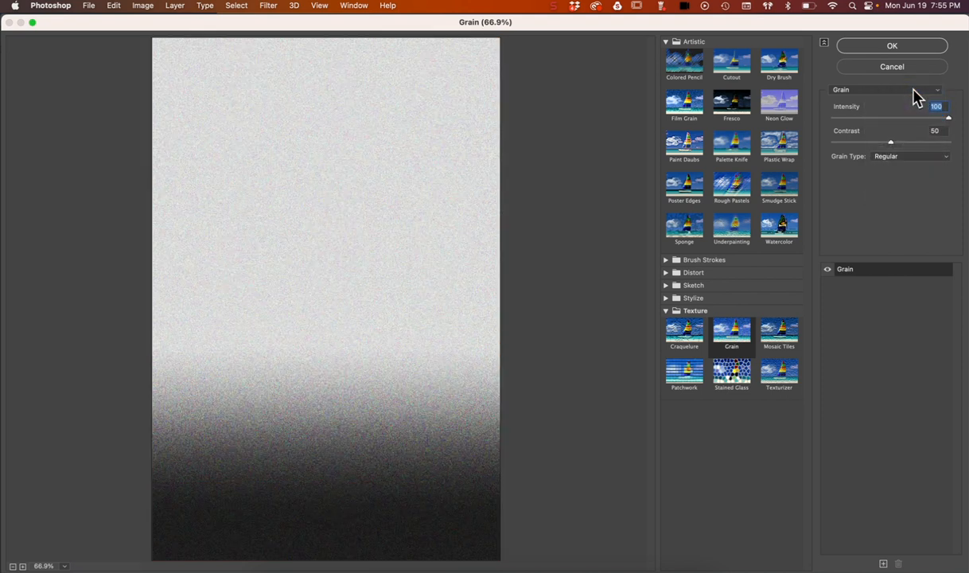
pyautogui.click(930, 159)
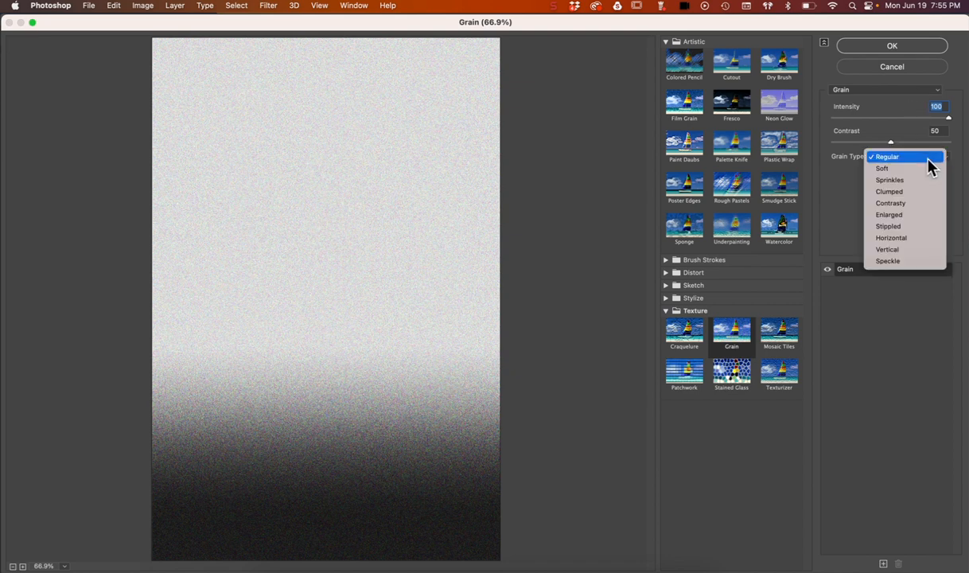
pyautogui.click(959, 203)
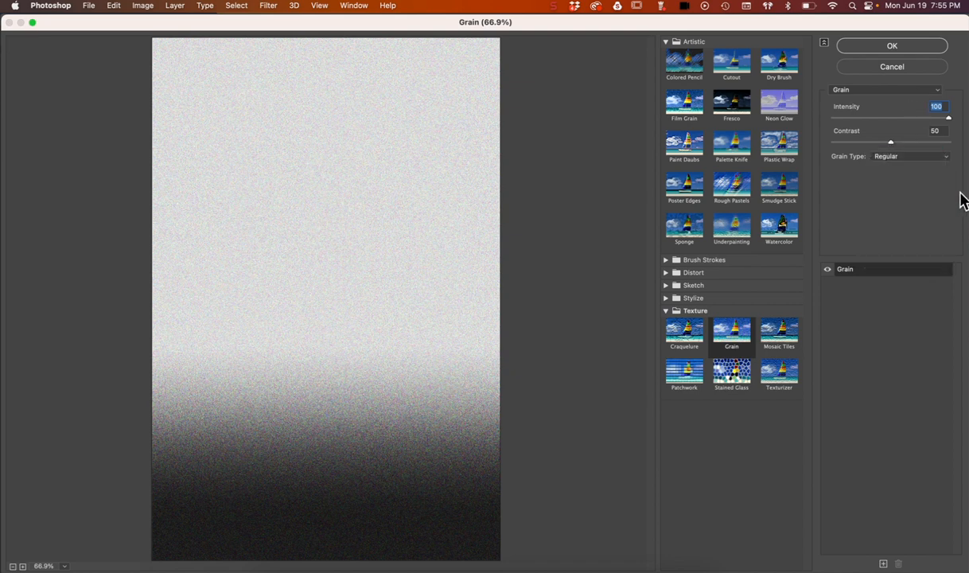
pyautogui.click(910, 48)
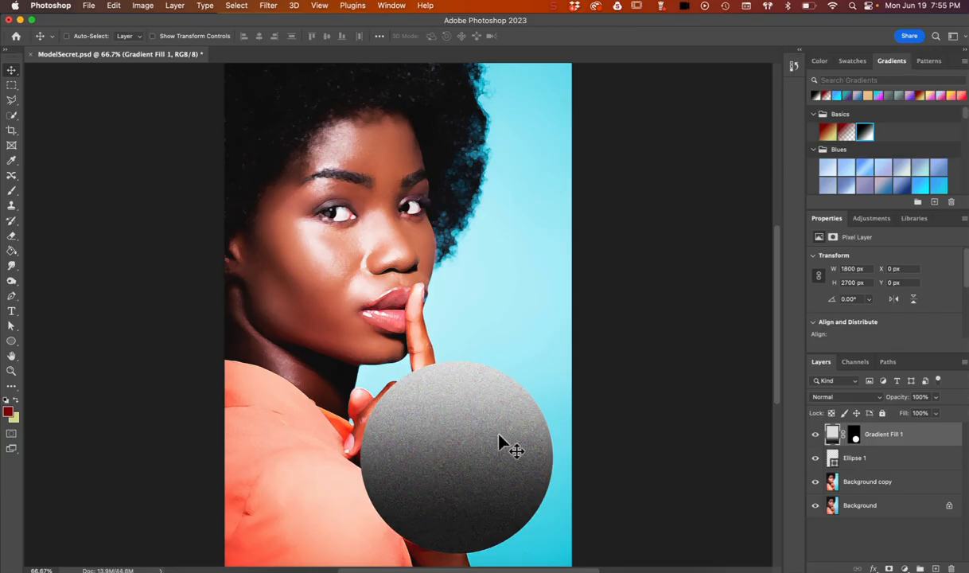
# Step: Preview blend modes on the grained Gradient Fill 1 layer, keeping Normal
pyautogui.click(835, 396)
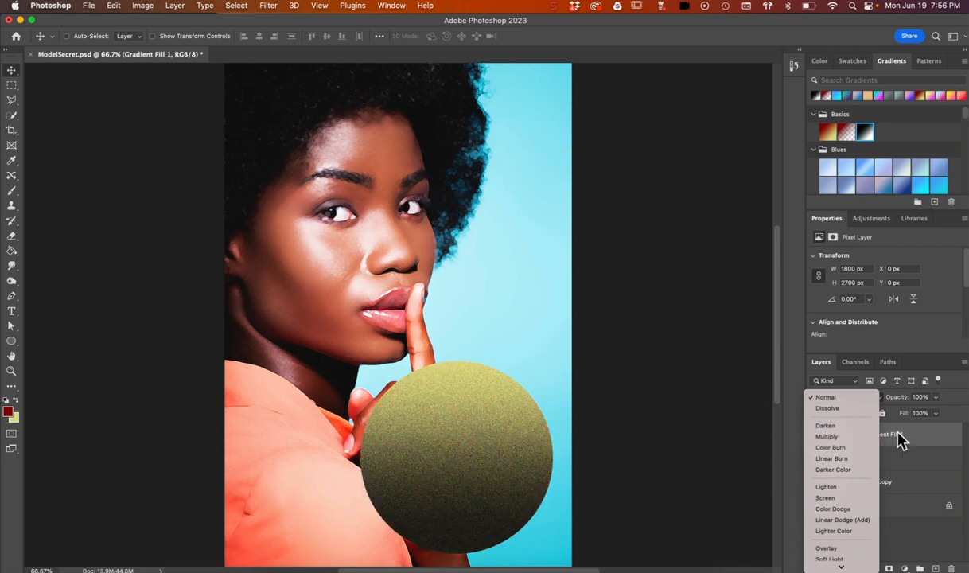
pyautogui.click(898, 440)
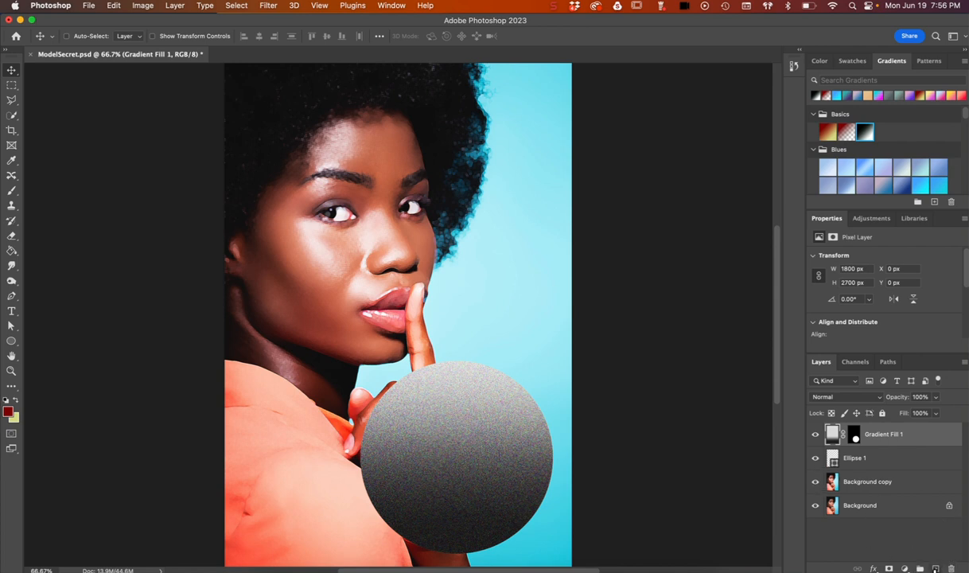
# Step: Load the Ellipse 1 circle as a selection, hide the Gradient Fill 1 layer, and add a new layer above it
pyautogui.moveTo(834, 461); pyautogui.dragTo(832, 463)
pyautogui.keyDown('super'); pyautogui.click(833, 460); pyautogui.keyUp('super')
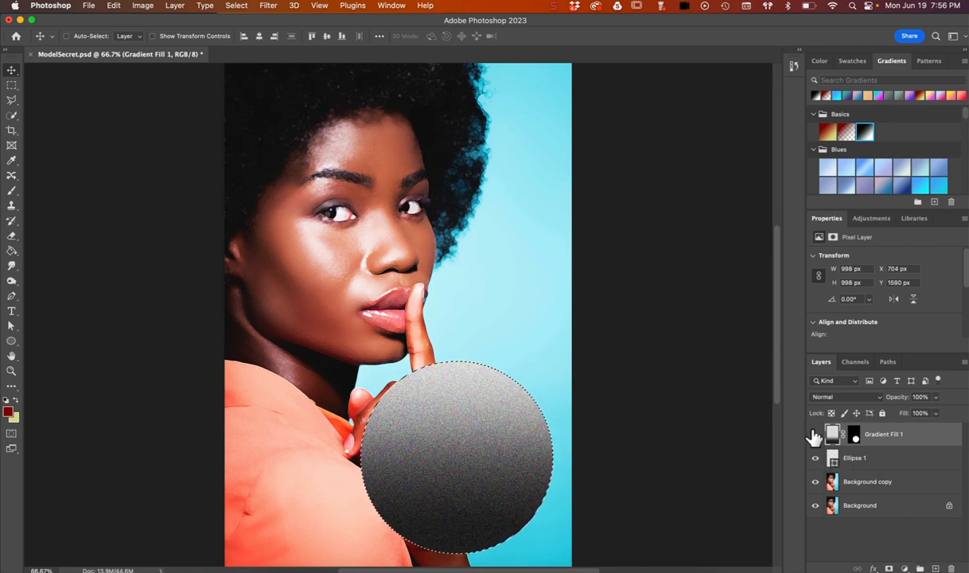
pyautogui.click(815, 434)
pyautogui.click(934, 567)
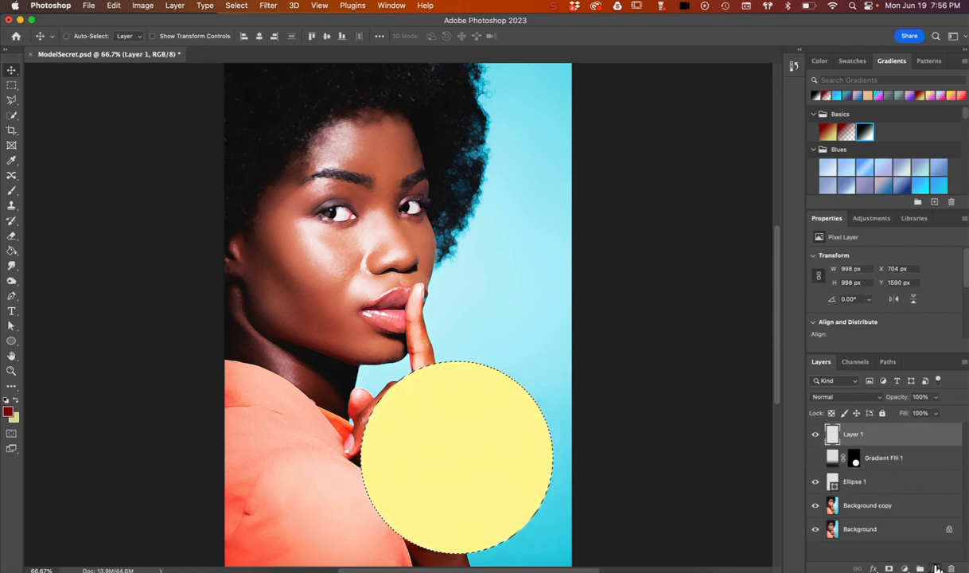
# Step: Reset the foreground and background colors to black and white, and fill the circle selection with the Basics black-to-transparent gradient
pyautogui.scroll(-4, 923, 142)
pyautogui.scroll(-8, 924, 141)
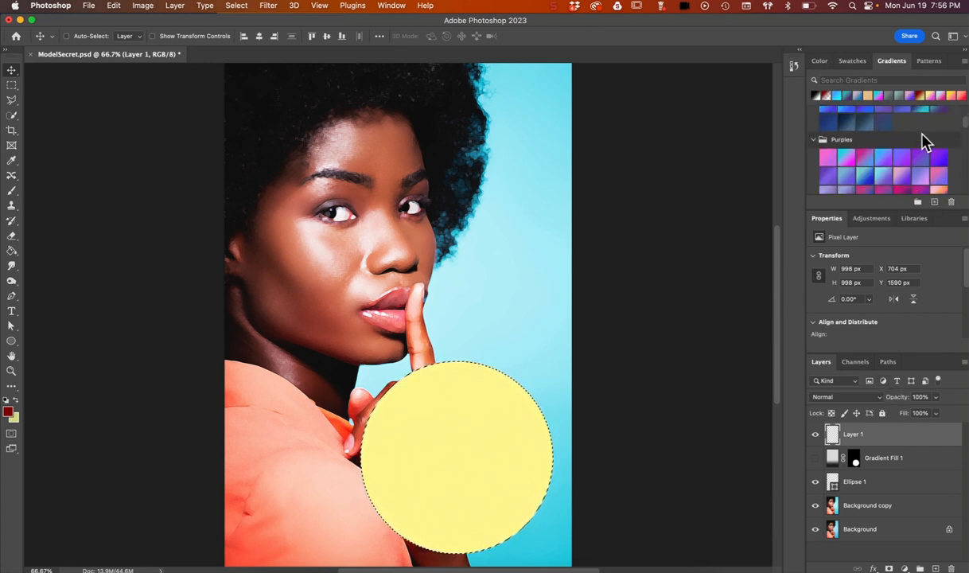
pyautogui.scroll(-10, 924, 142)
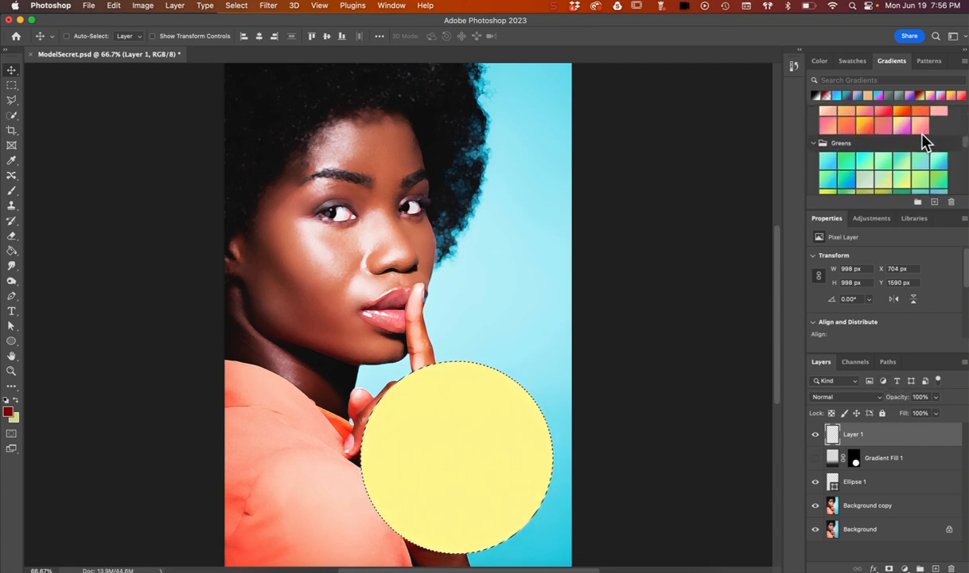
pyautogui.scroll(2, 924, 142)
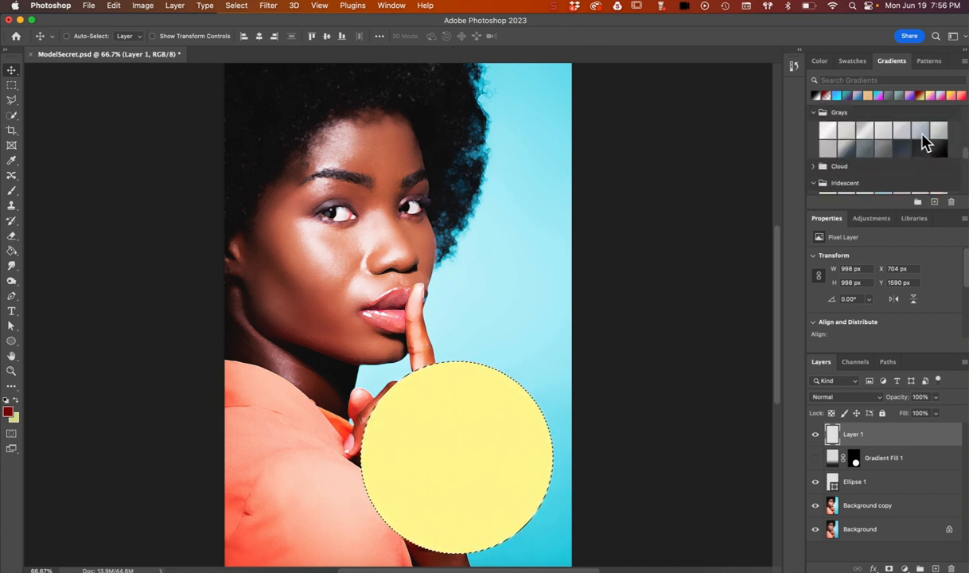
pyautogui.scroll(3, 925, 142)
pyautogui.scroll(-5, 924, 141)
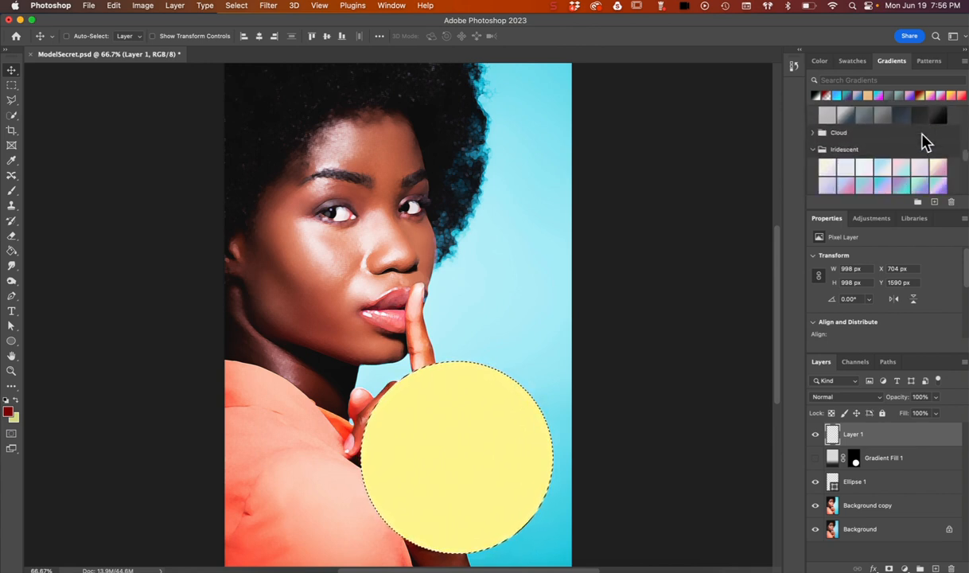
pyautogui.scroll(15, 924, 142)
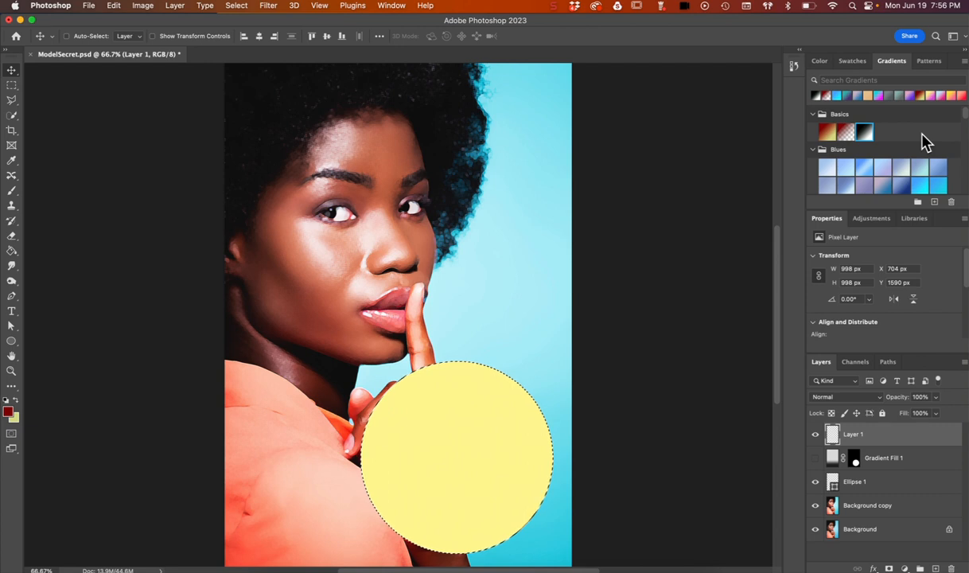
pyautogui.hscroll(2, 912, 104)
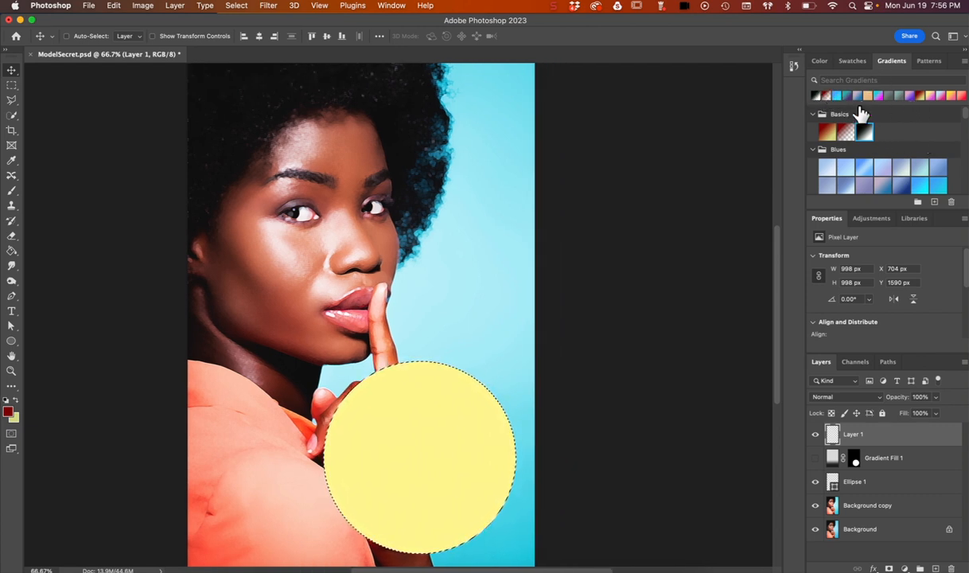
pyautogui.click(6, 398)
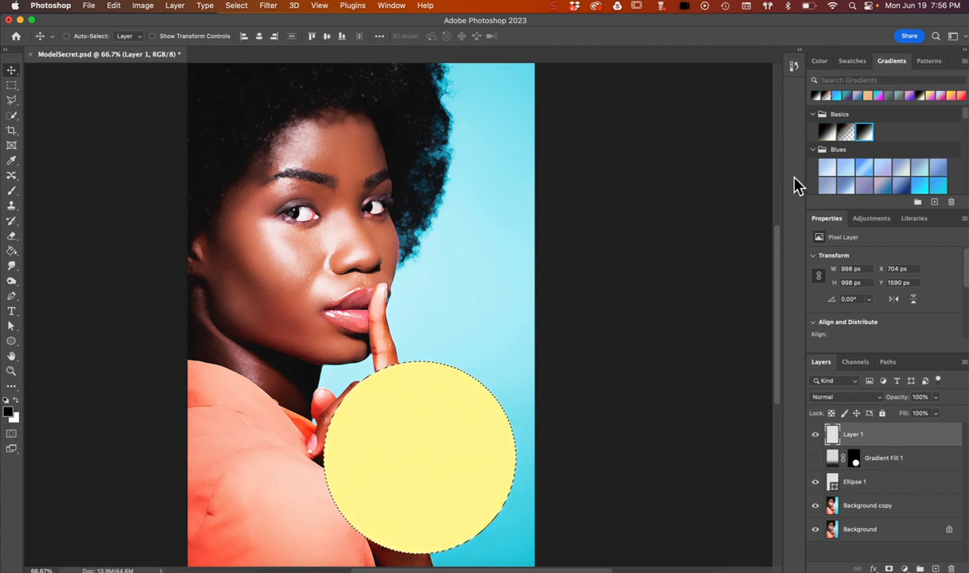
pyautogui.click(849, 133)
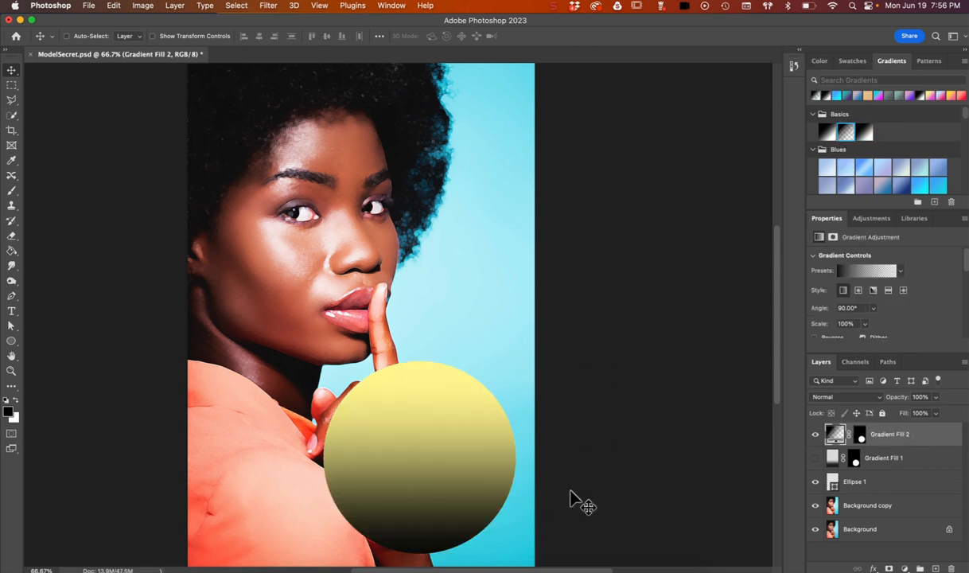
pyautogui.moveTo(429, 547); pyautogui.dragTo(451, 396)
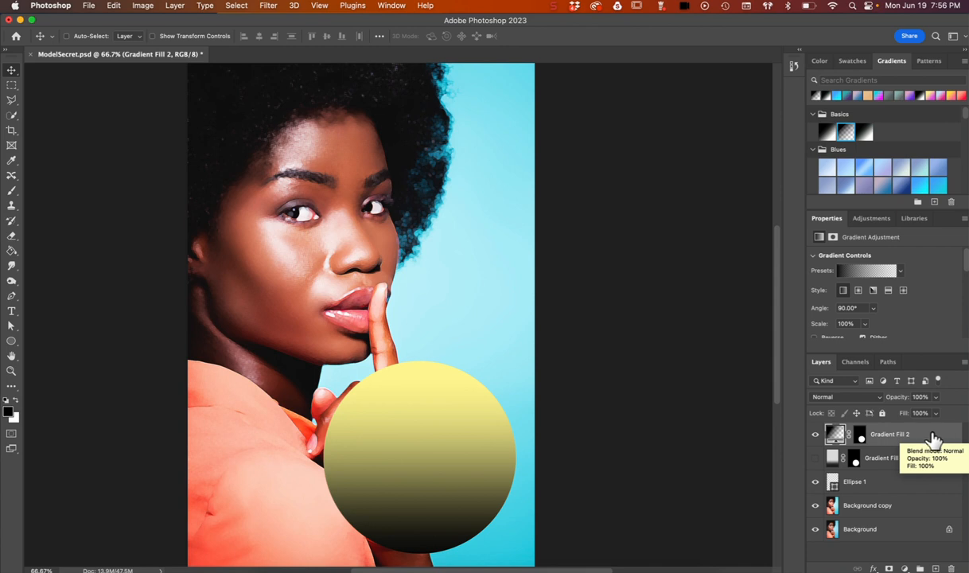
# Step: Rasterize the fill content of the Gradient Fill 2 layer and preview the Dissolve blend mode on it, keeping Normal
pyautogui.click(175, 6)
pyautogui.moveTo(311, 253)
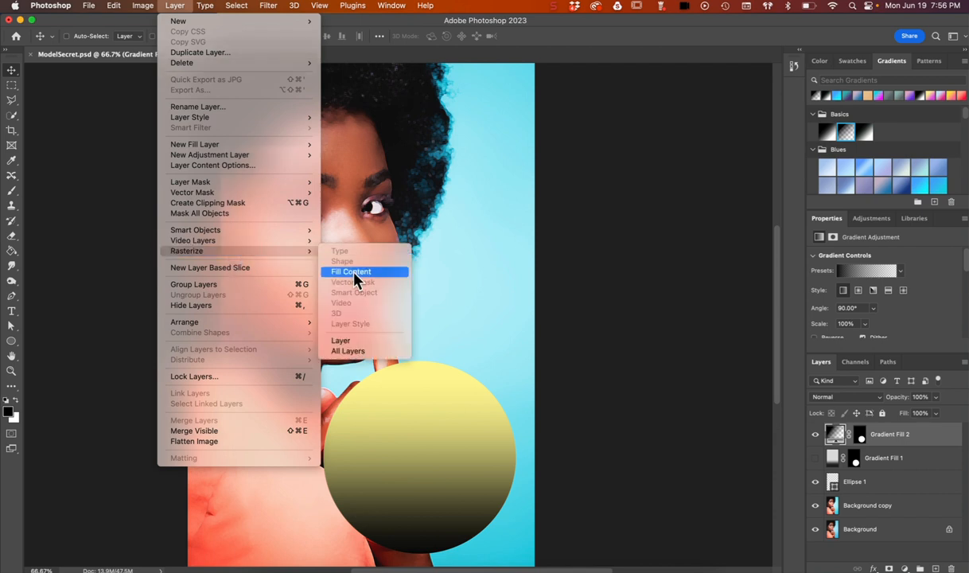
pyautogui.click(354, 273)
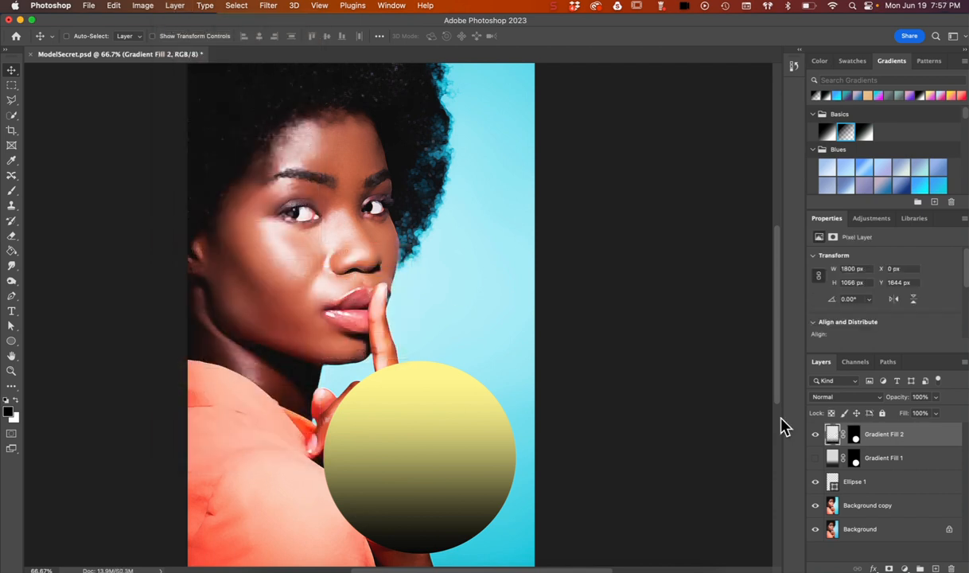
pyautogui.click(843, 396)
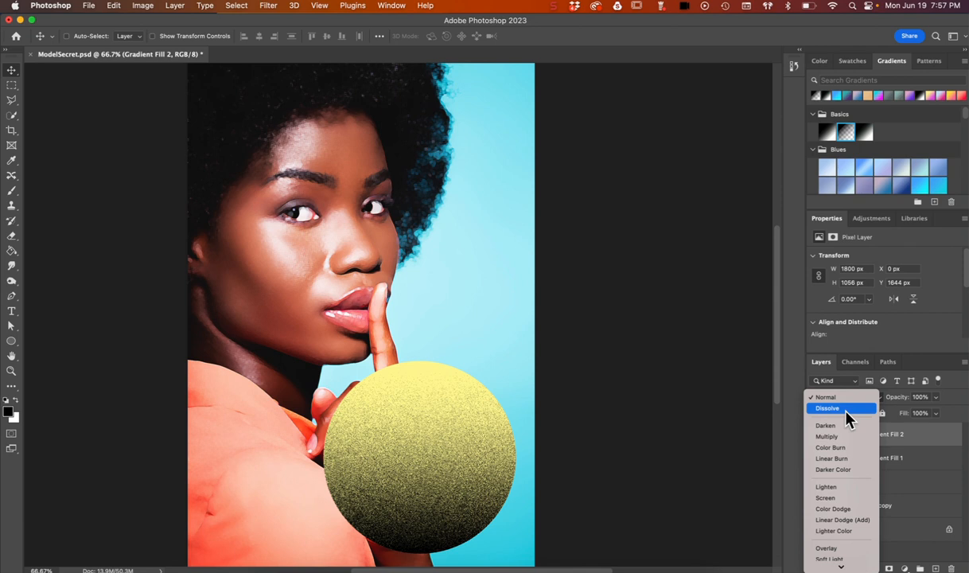
pyautogui.click(915, 431)
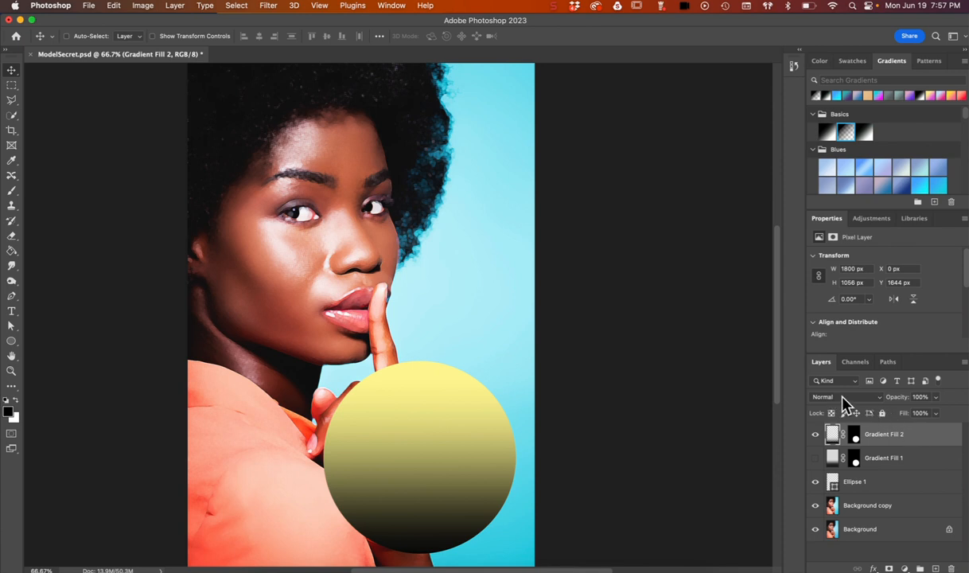
pyautogui.click(842, 397)
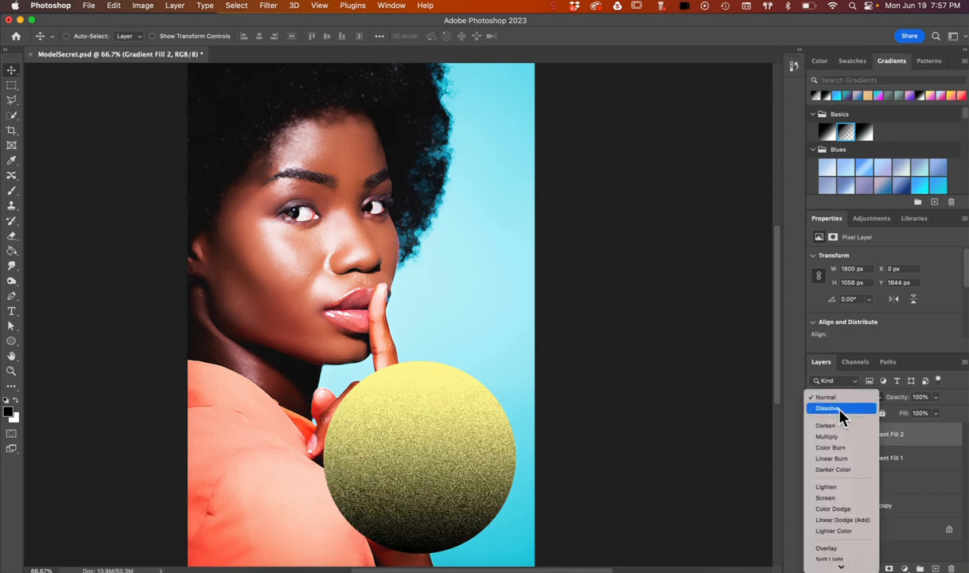
pyautogui.click(590, 296)
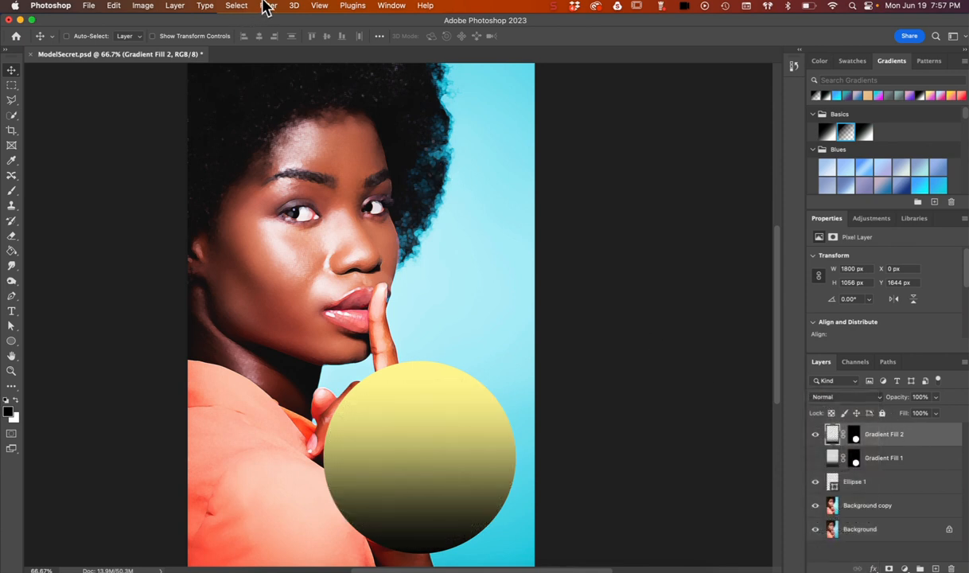
pyautogui.click(267, 6)
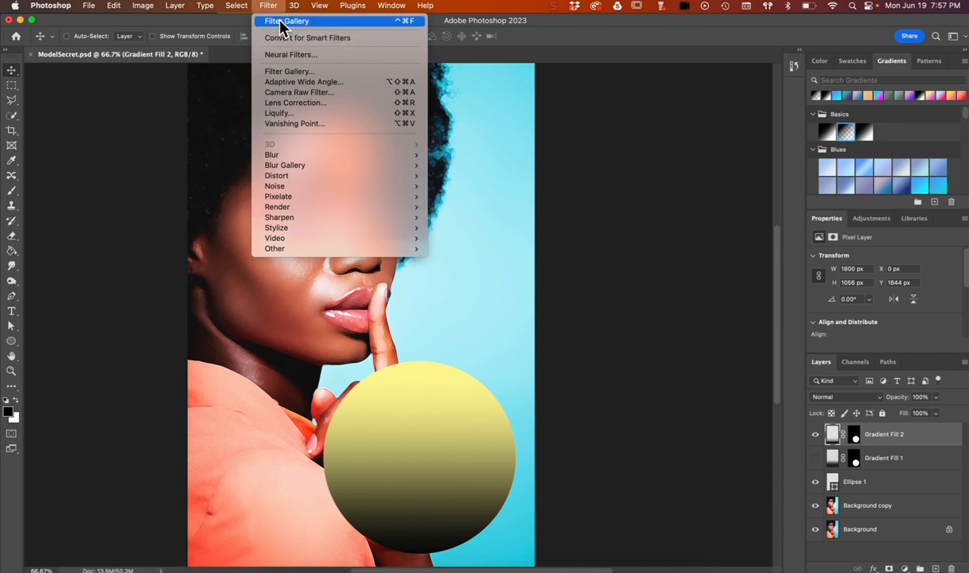
pyautogui.click(282, 22)
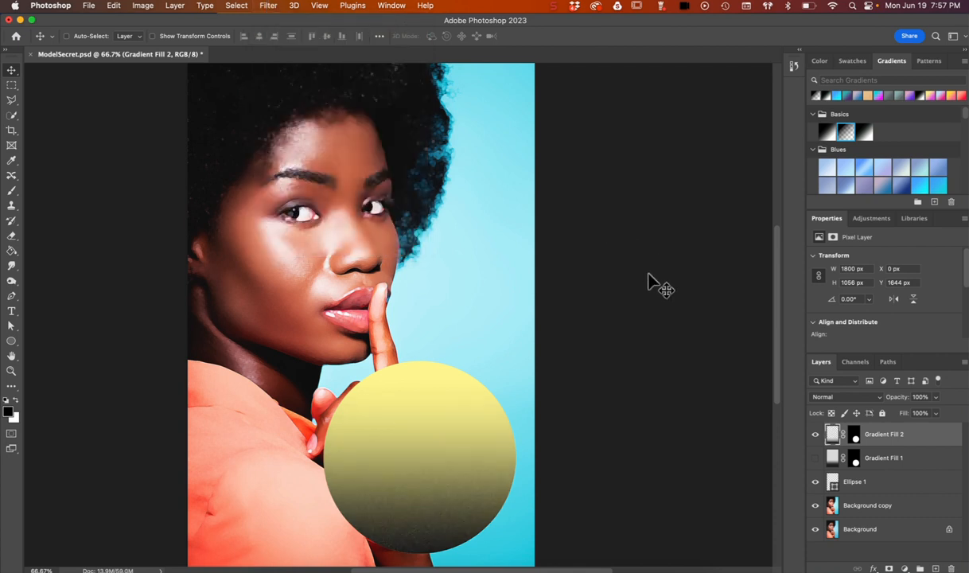
pyautogui.press('super+z')
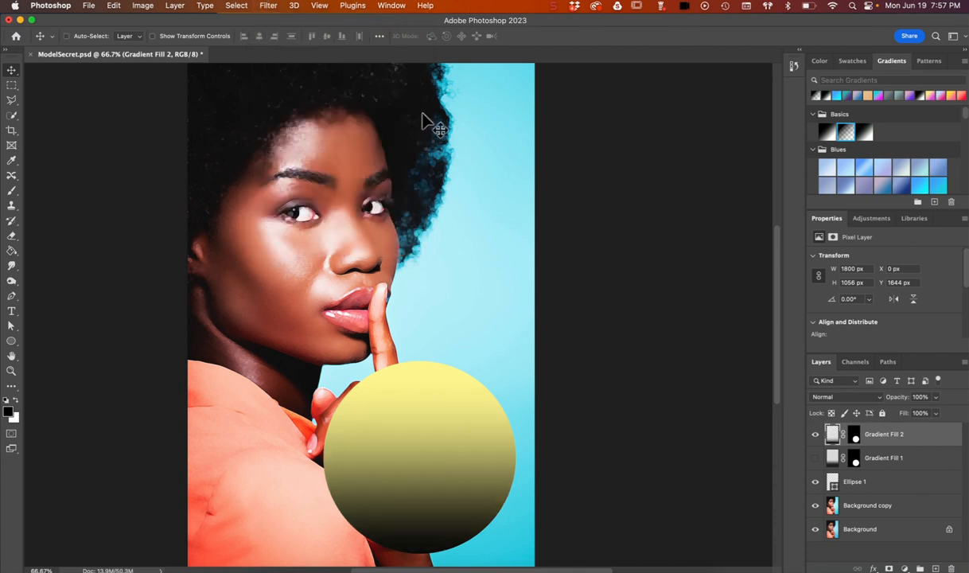
# Step: Apply the Filter Gallery's Grain texture to Gradient Fill 2 with intensity 100, contrast 15 and grain type Regular
pyautogui.click(268, 6)
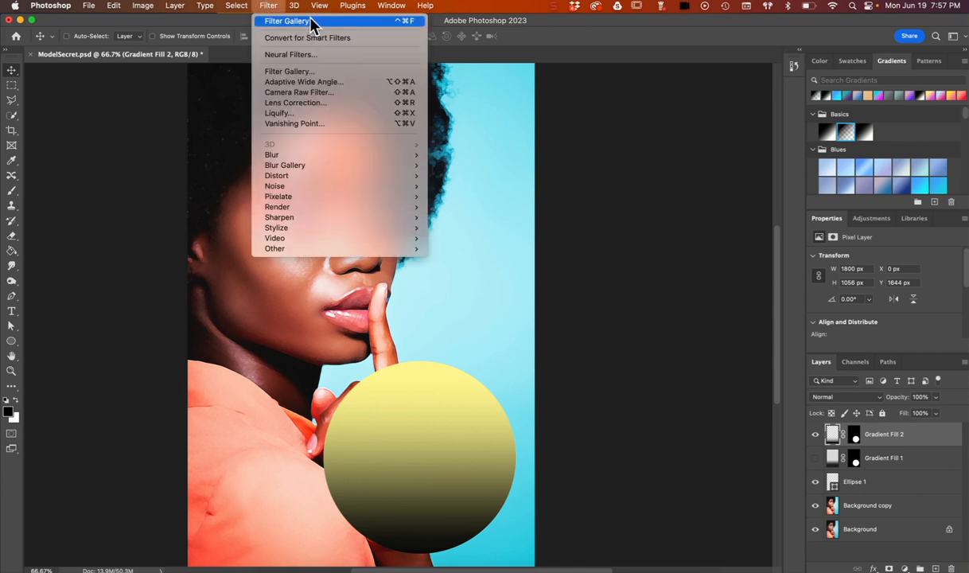
pyautogui.click(339, 71)
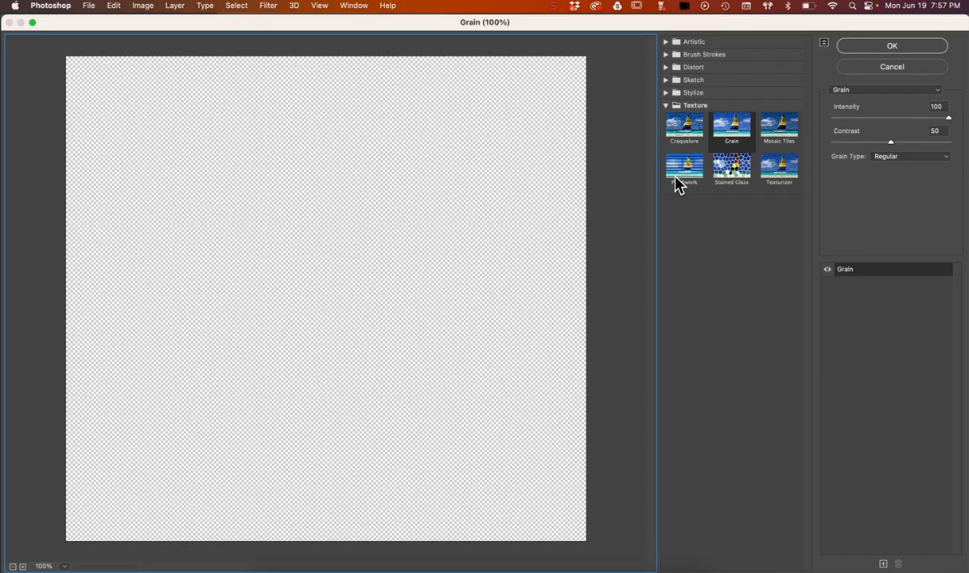
pyautogui.click(732, 137)
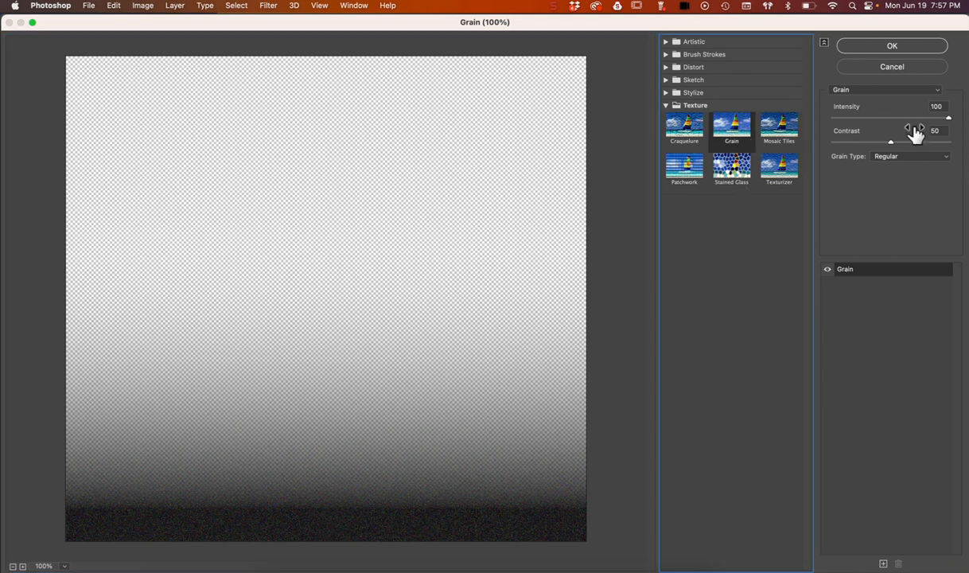
pyautogui.moveTo(891, 143); pyautogui.dragTo(850, 147)
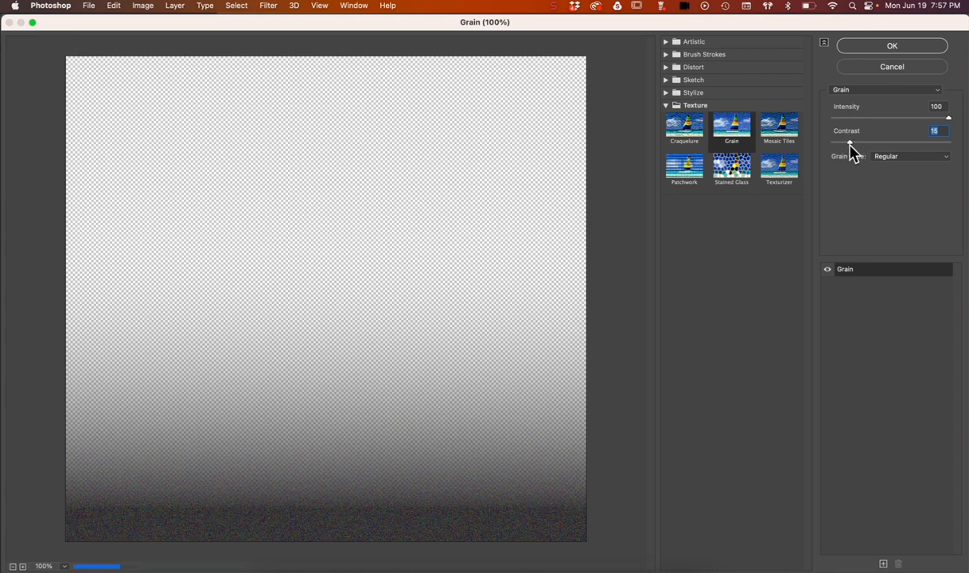
pyautogui.click(883, 49)
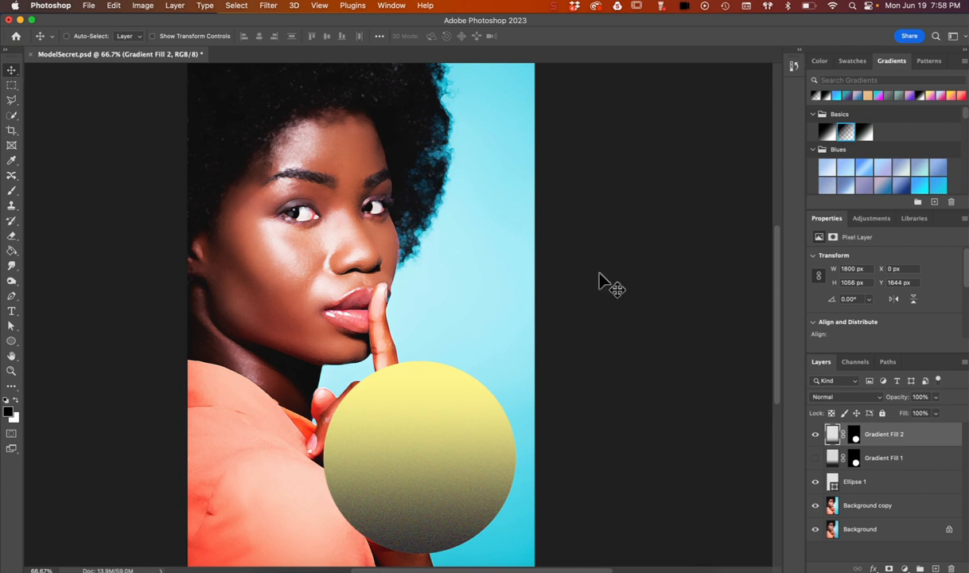
# Step: Select the Gradient Fill 2, Gradient Fill 1 and Ellipse 1 layers and move the circle partly off the portrait's lower-right edge
pyautogui.keyDown('shift'); pyautogui.click(881, 485); pyautogui.keyUp('shift')
pyautogui.moveTo(406, 435); pyautogui.dragTo(490, 468)
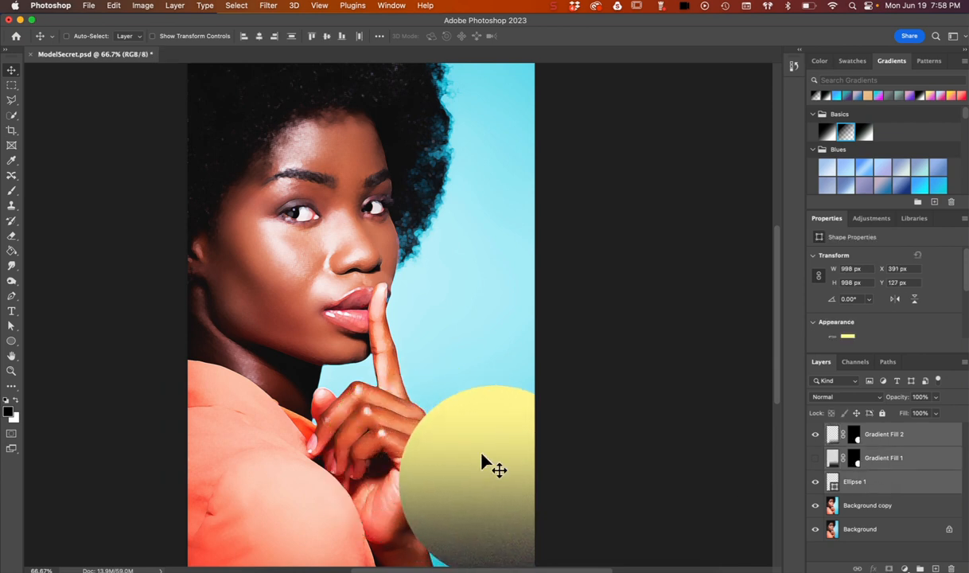